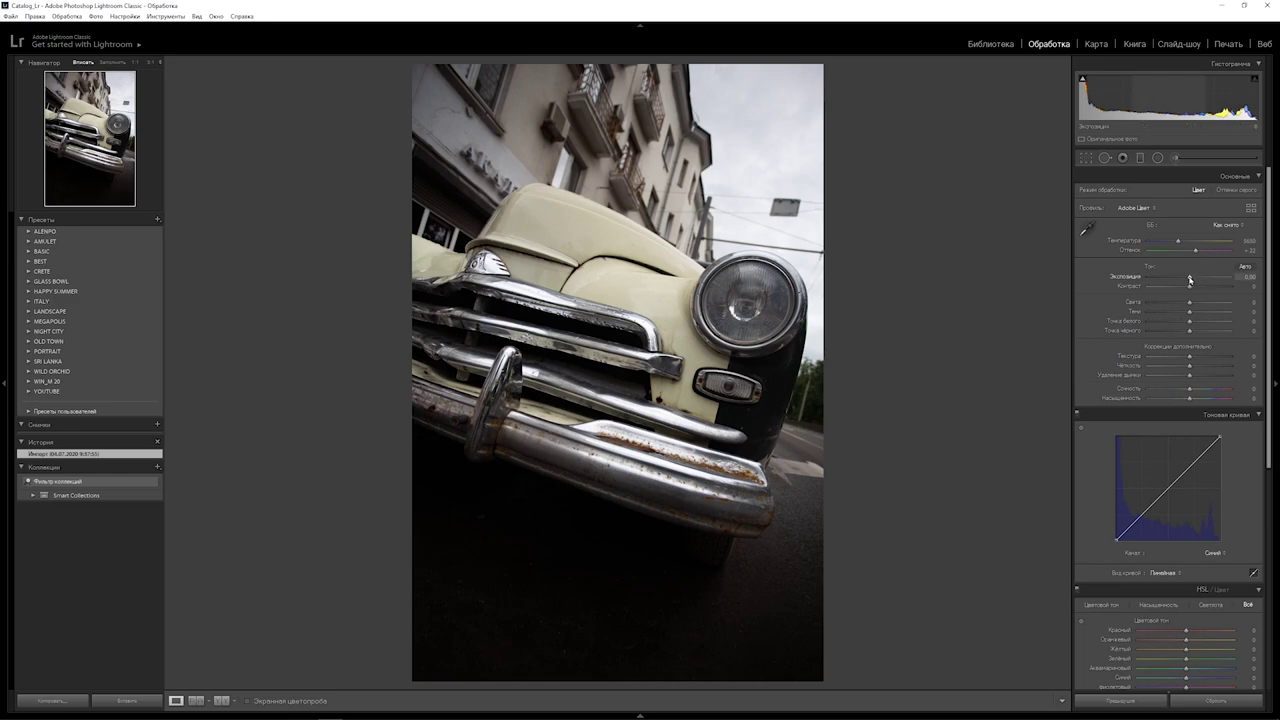
Step: Raise Exposure slightly, set Highlights to −100 and Shadows to +90
left_click_drag(1240, 277, 1252, 277)
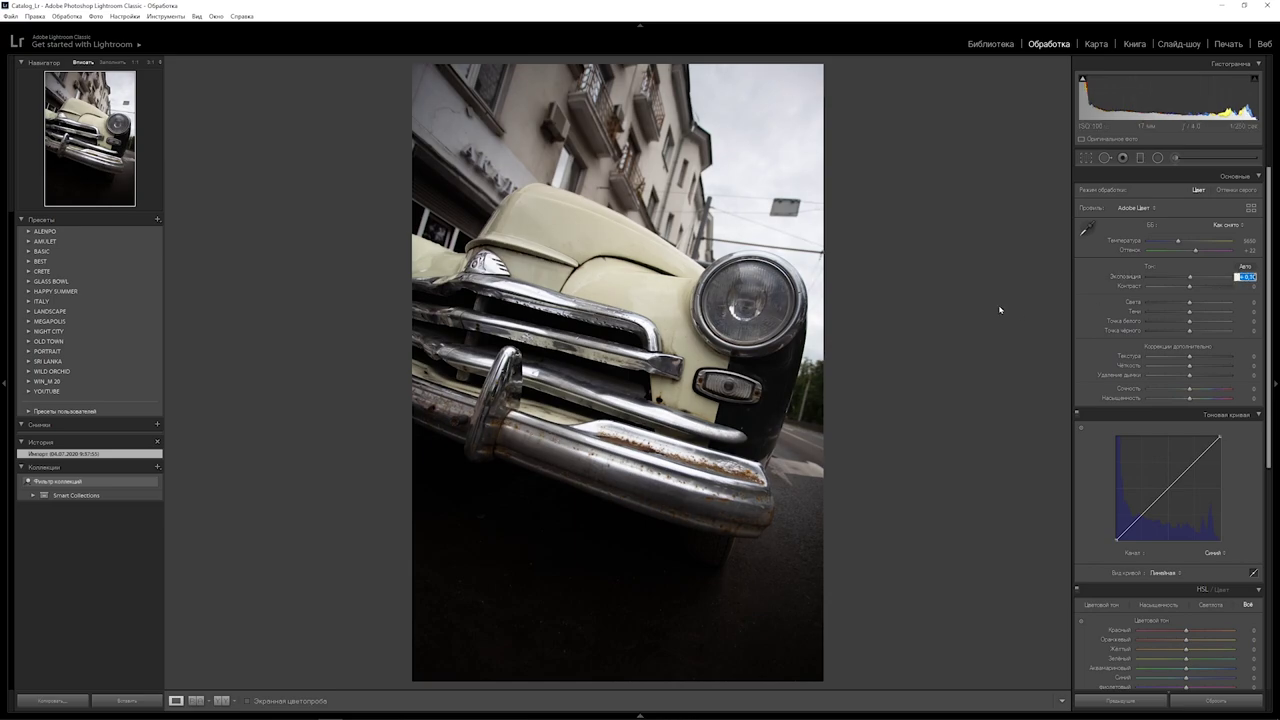
key("Up")
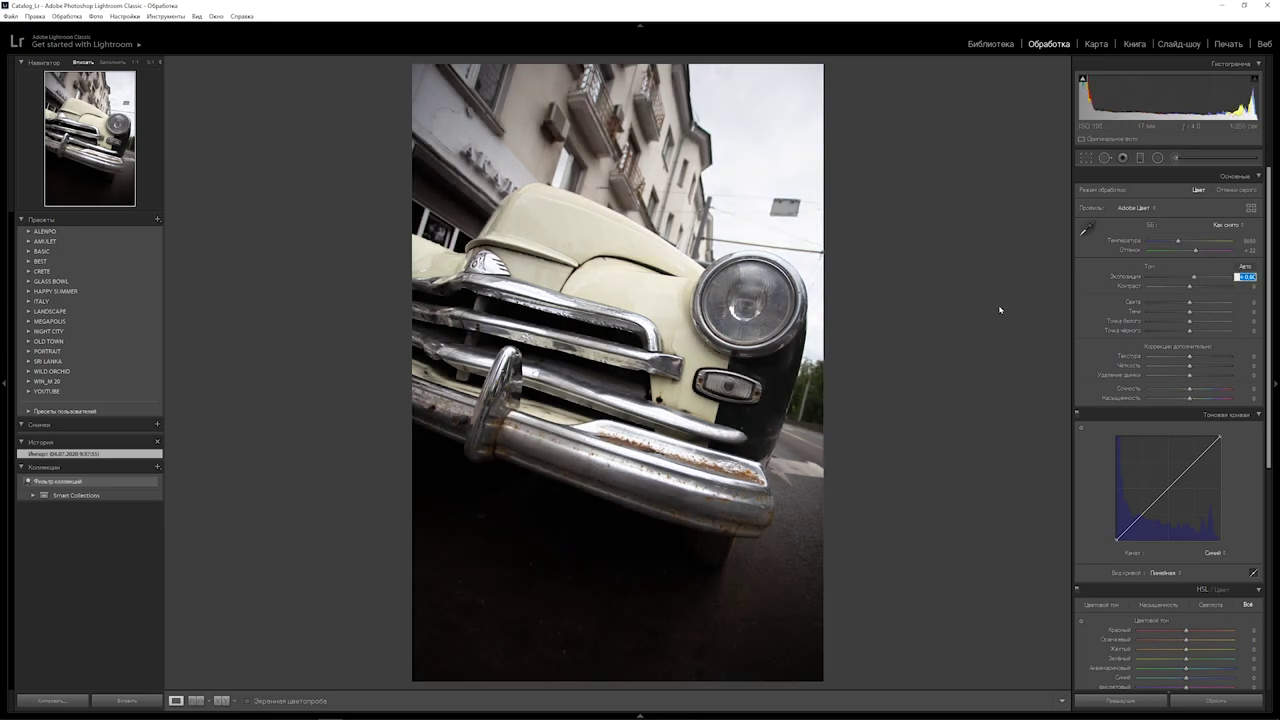
key("Tab")
key("Tab")
type("-100")
key("Return")
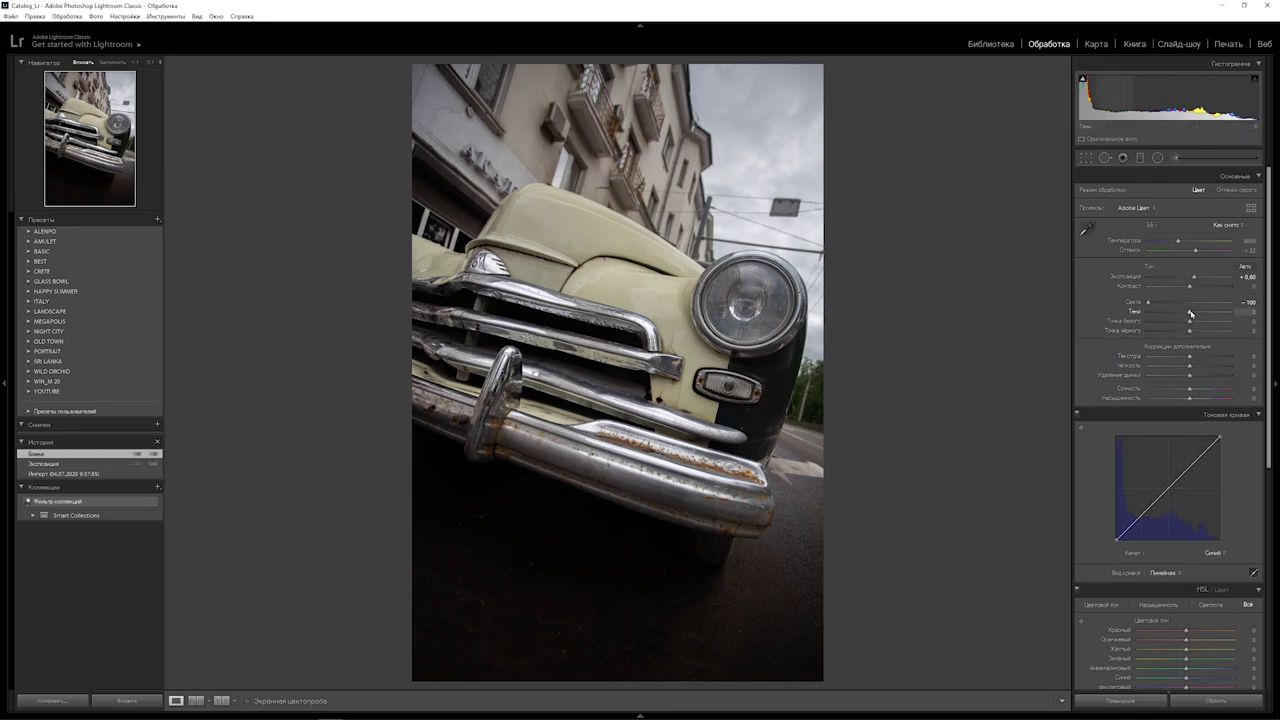
left_click_drag(1189, 312, 1228, 313)
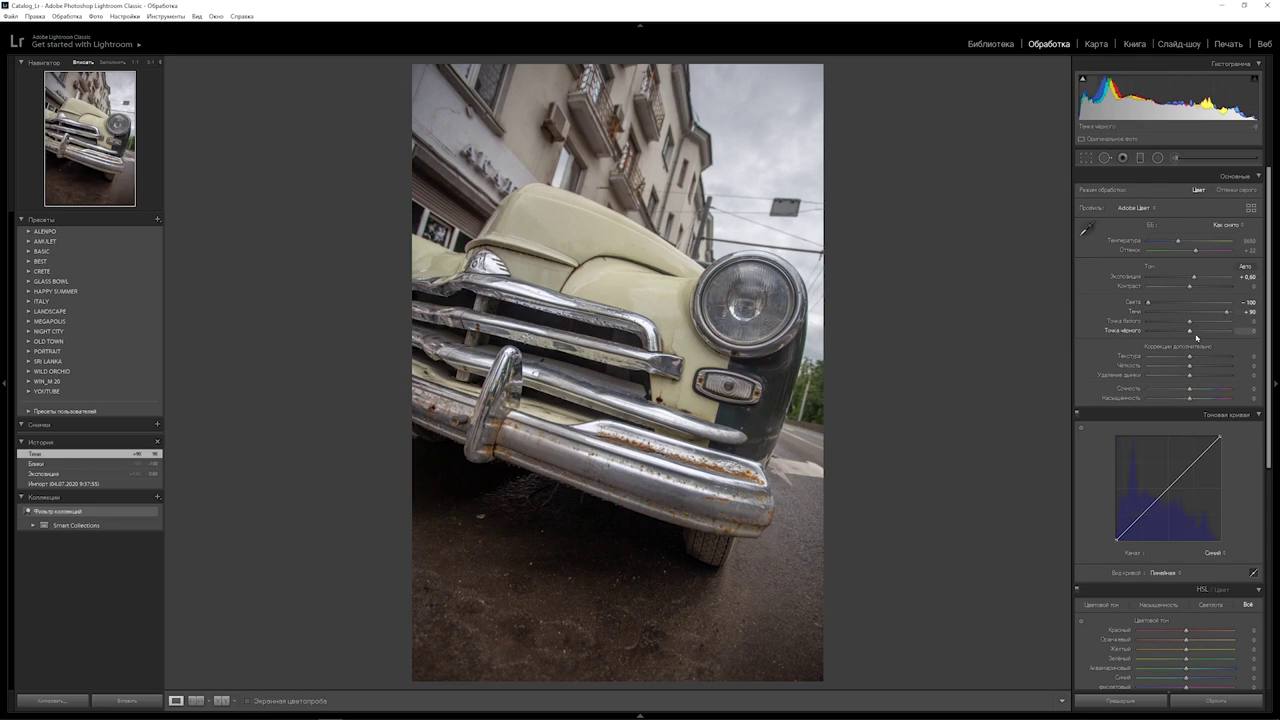
Step: Set Texture to +15, Clarity to +5 and Vibrance to +45
left_click_drag(1189, 356, 1195, 356)
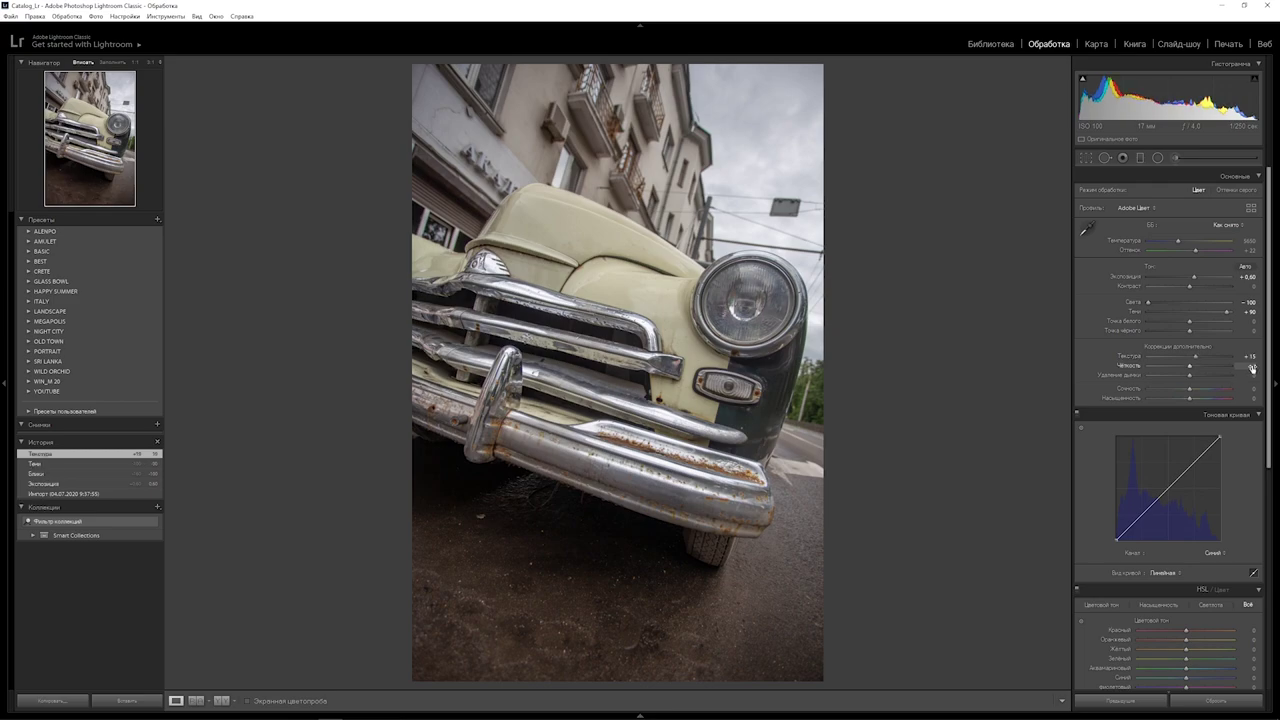
left_click(1248, 367)
type("5")
key("Return")
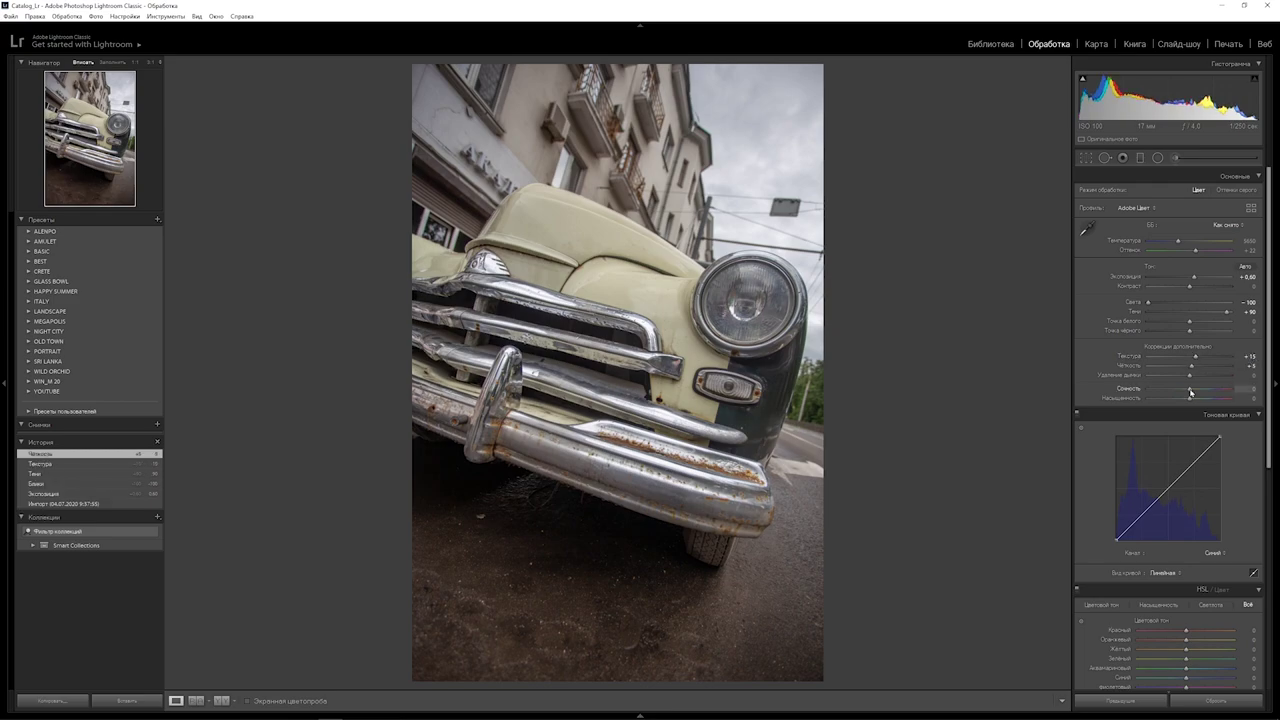
left_click_drag(1190, 392, 1208, 390)
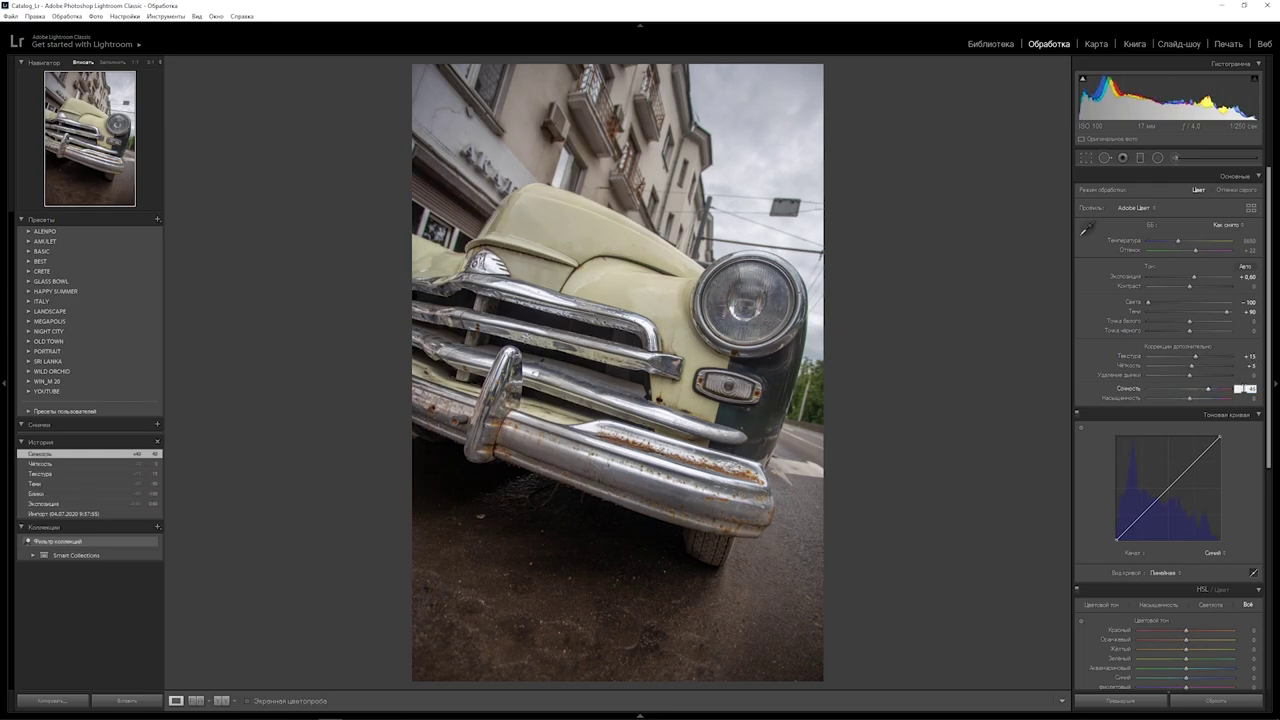
type("45")
key("Return")
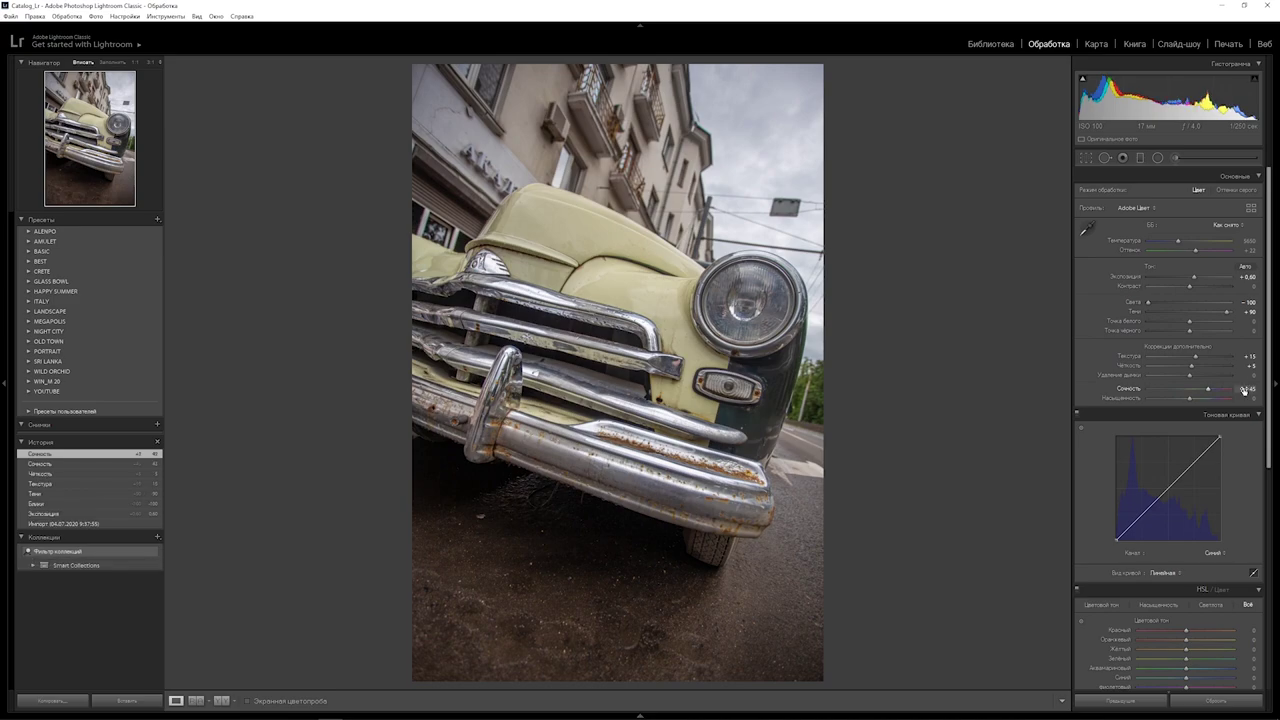
Step: In HSL, try Red and Orange saturation changes, then reset both to zero
scroll(1244, 390, "down", 2)
scroll(1250, 480, "down", 4)
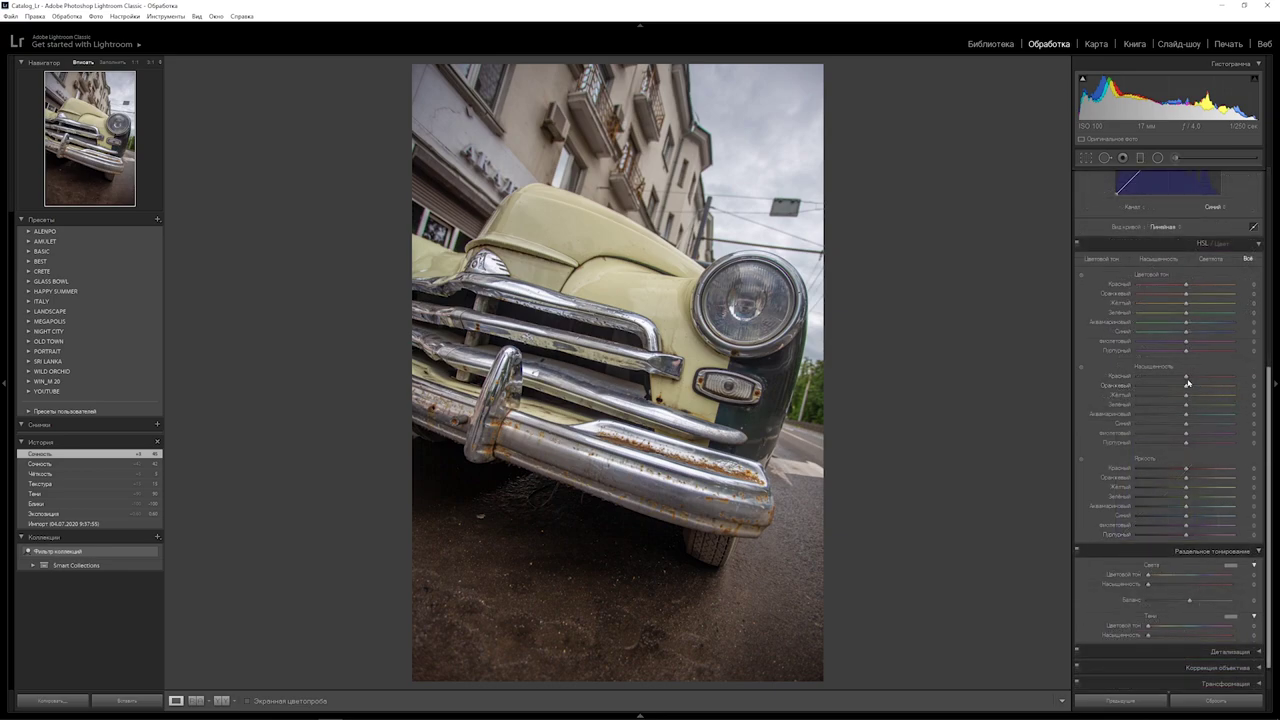
left_click_drag(1186, 377, 1121, 385)
left_click_drag(1068, 404, 1204, 404)
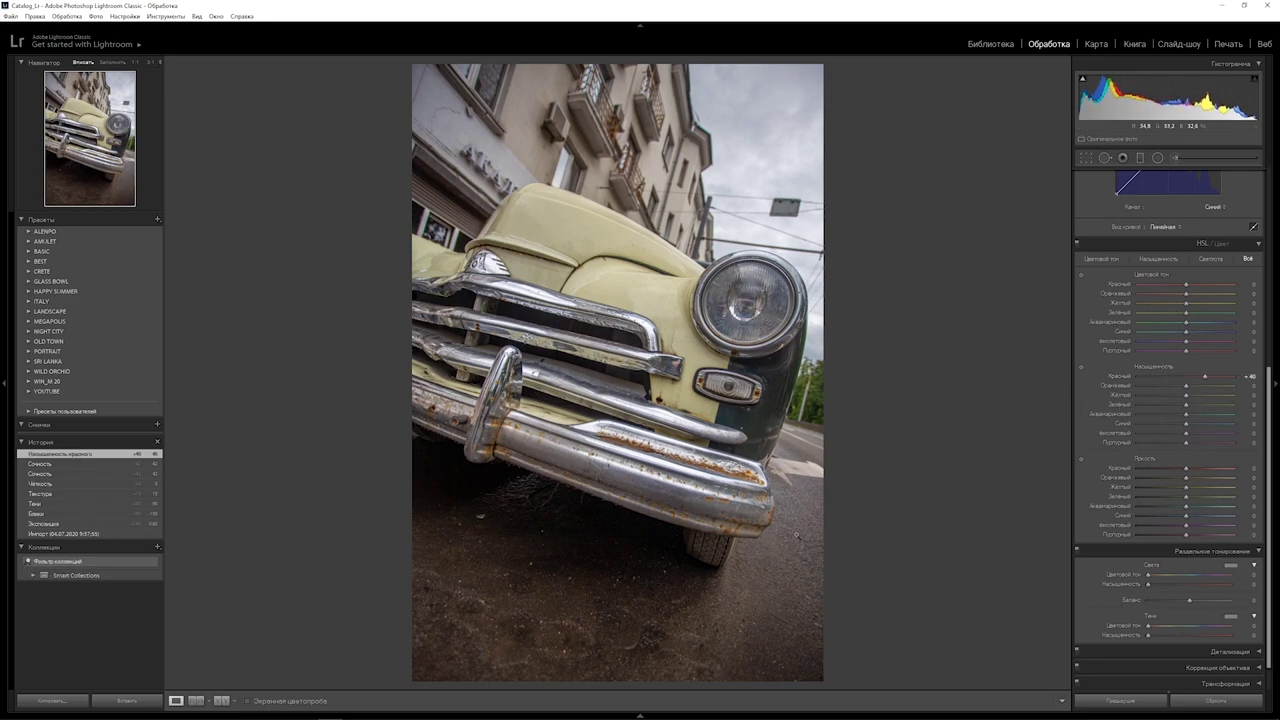
double_click(1206, 377)
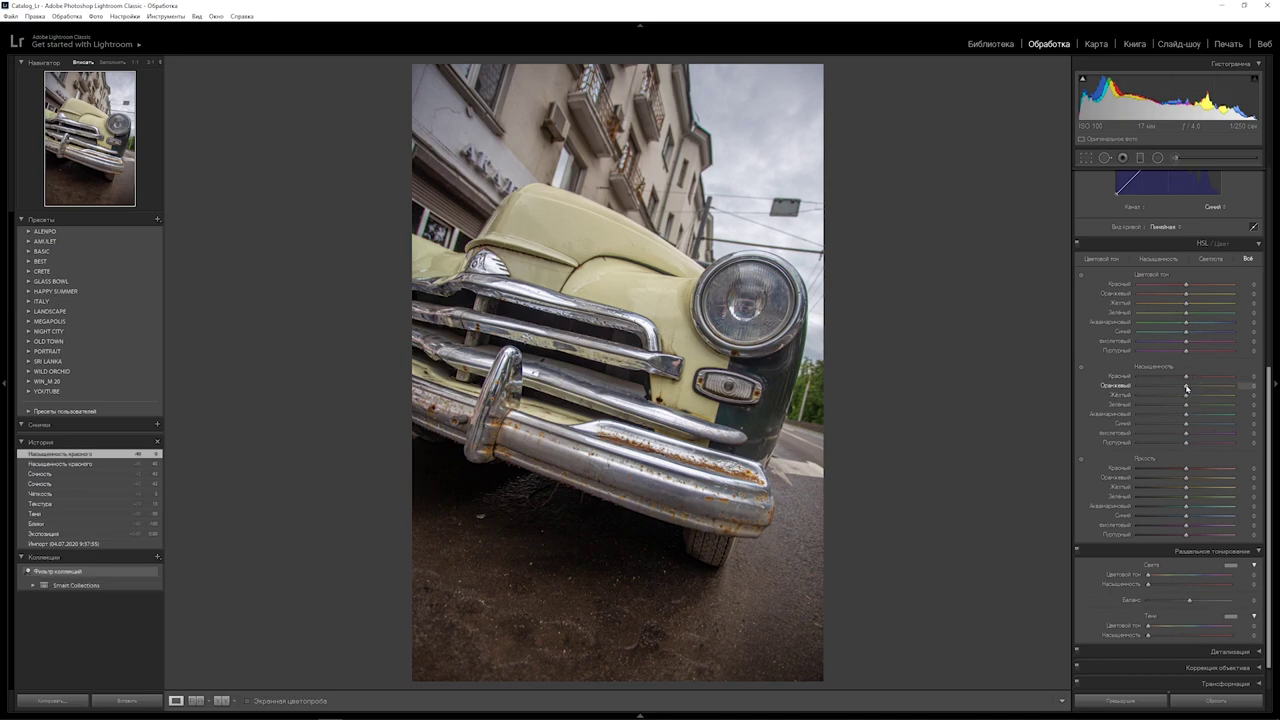
mouse_move(1186, 386)
left_mouse_down()
mouse_move(1075, 395)
mouse_move(1240, 390)
mouse_move(1209, 386)
left_mouse_up()
double_click(1208, 385)
Step: Set Orange hue −37, Orange saturation +28, Yellow saturation +100 and Yellow hue −45
left_click_drag(1187, 294, 1170, 293)
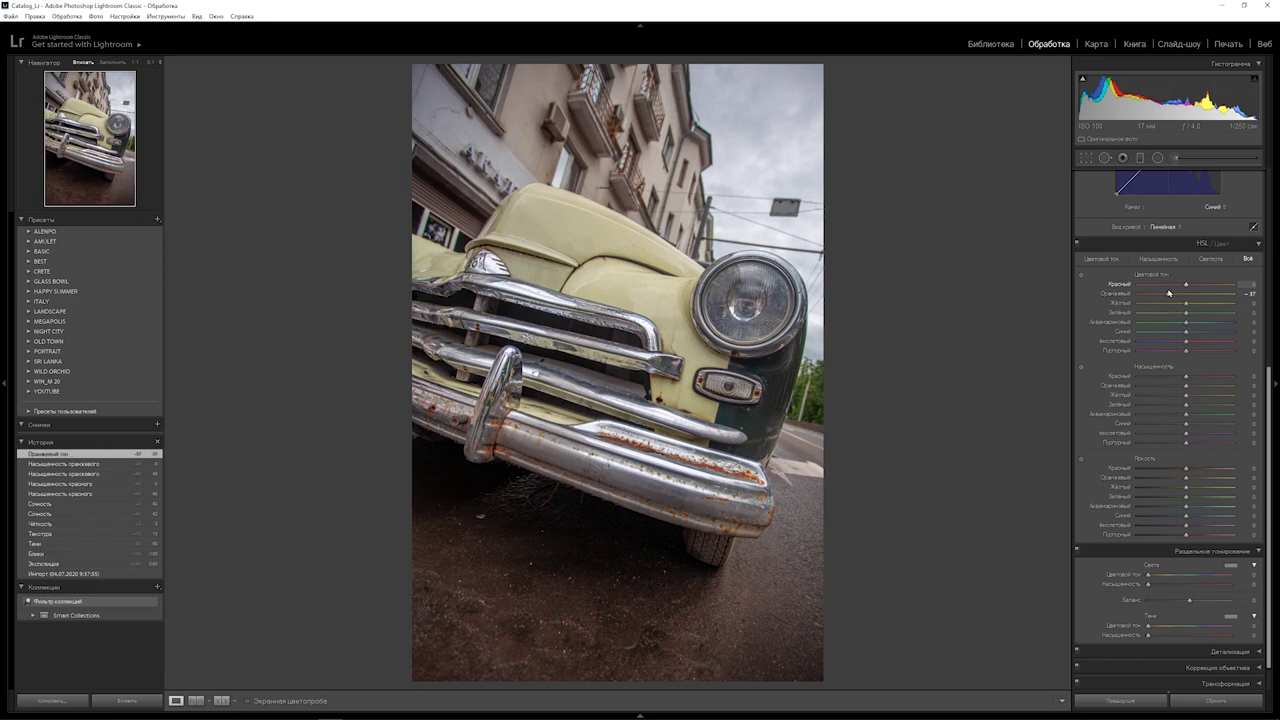
left_click_drag(1186, 385, 1199, 391)
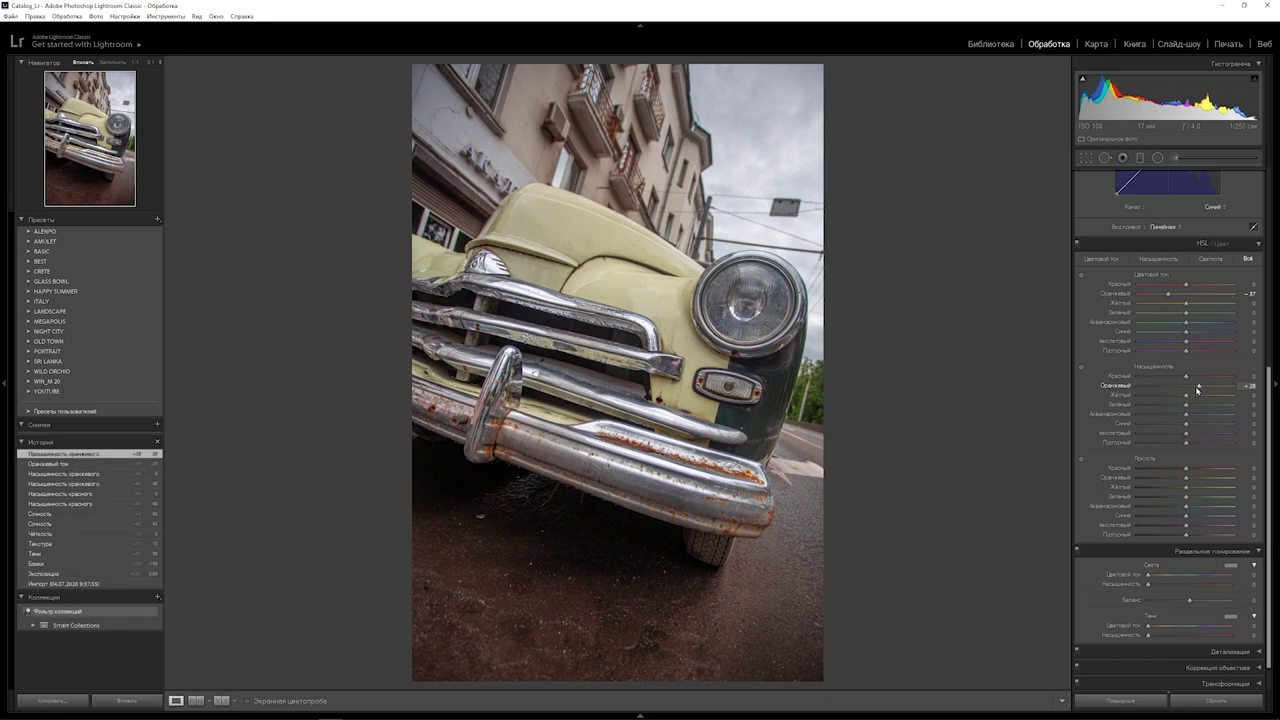
mouse_move(1190, 395)
left_mouse_down()
mouse_move(1237, 398)
mouse_move(1166, 398)
mouse_move(1199, 398)
left_mouse_up()
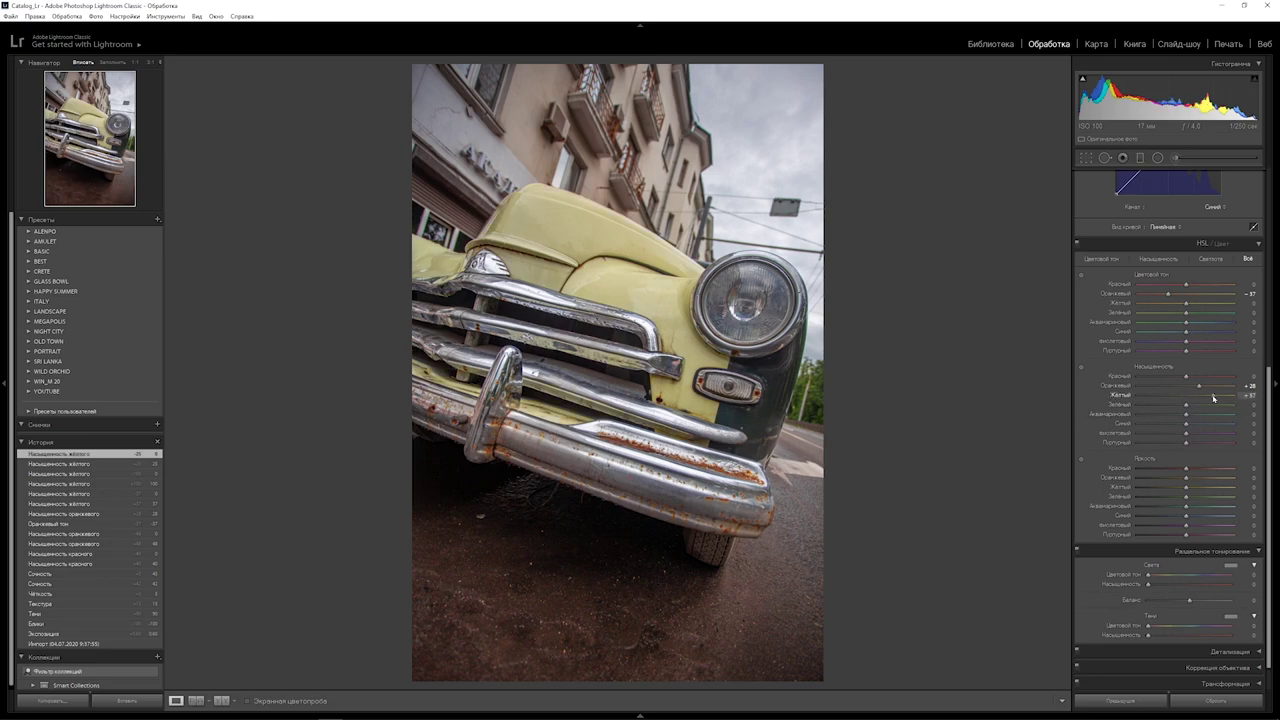
left_click_drag(1187, 397, 1234, 396)
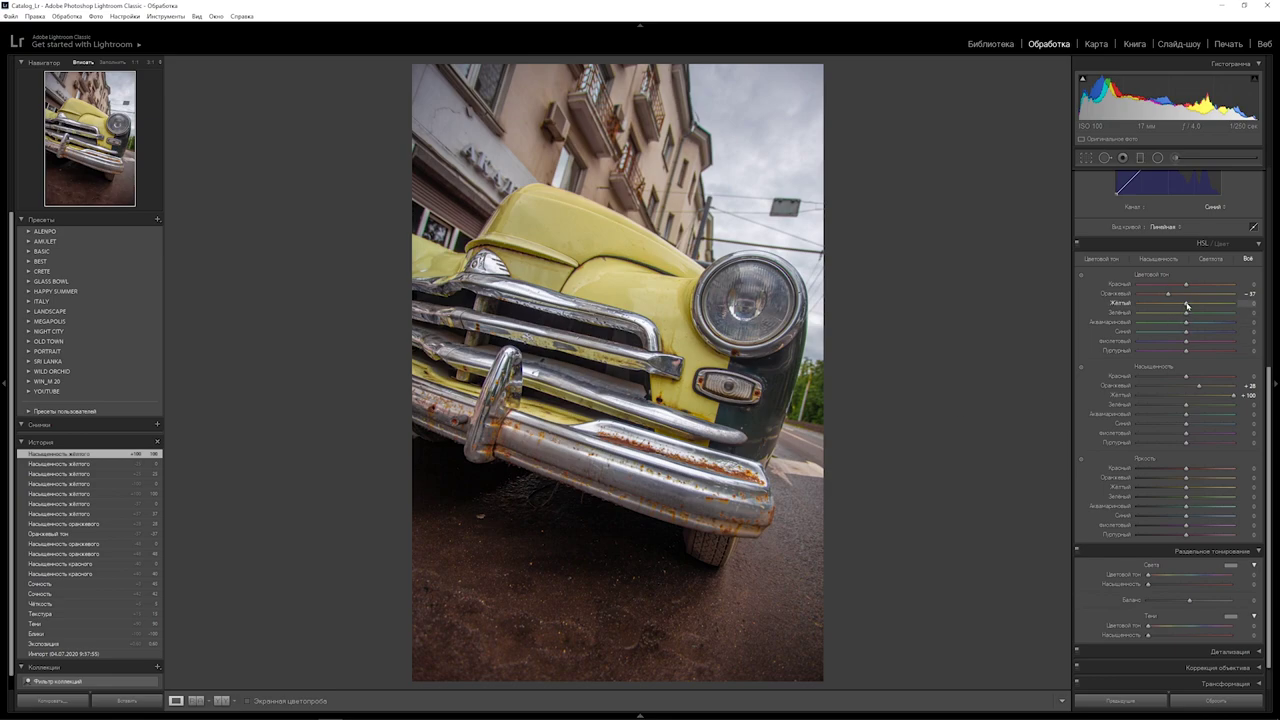
left_click_drag(1187, 305, 1150, 313)
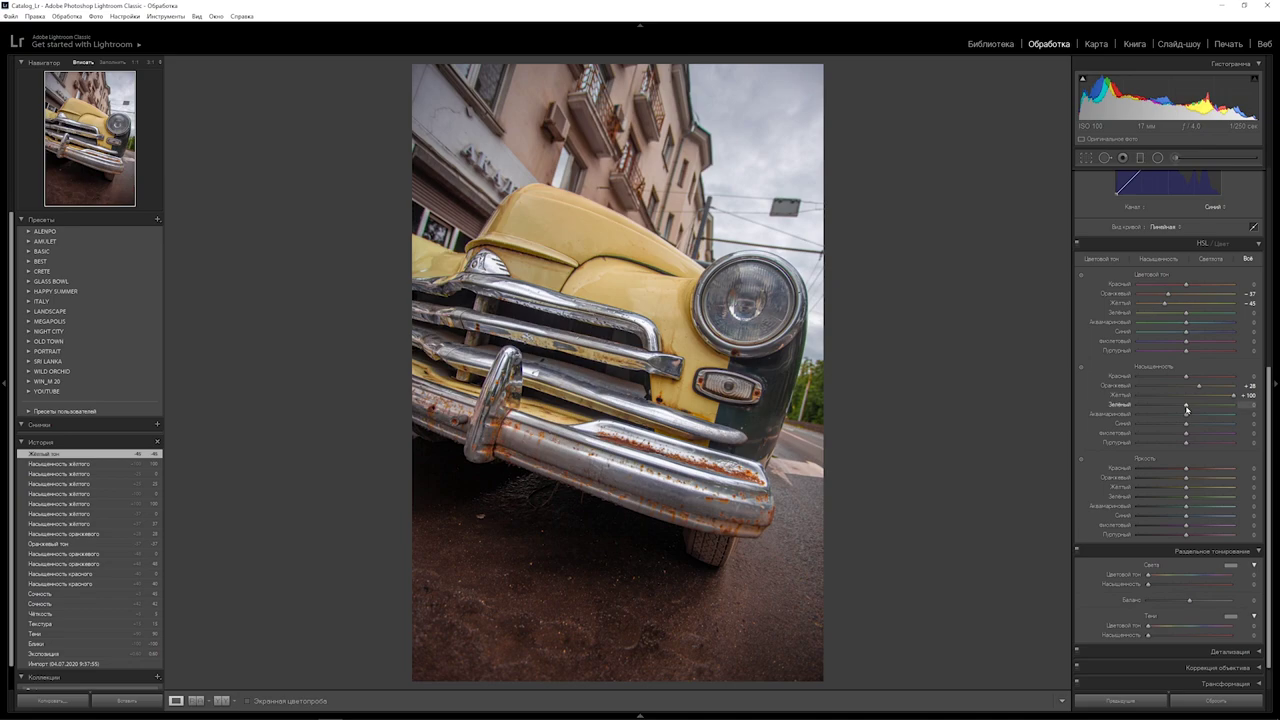
Step: Set Green saturation to −90 and Green hue to −17
left_click_drag(1186, 404, 1219, 404)
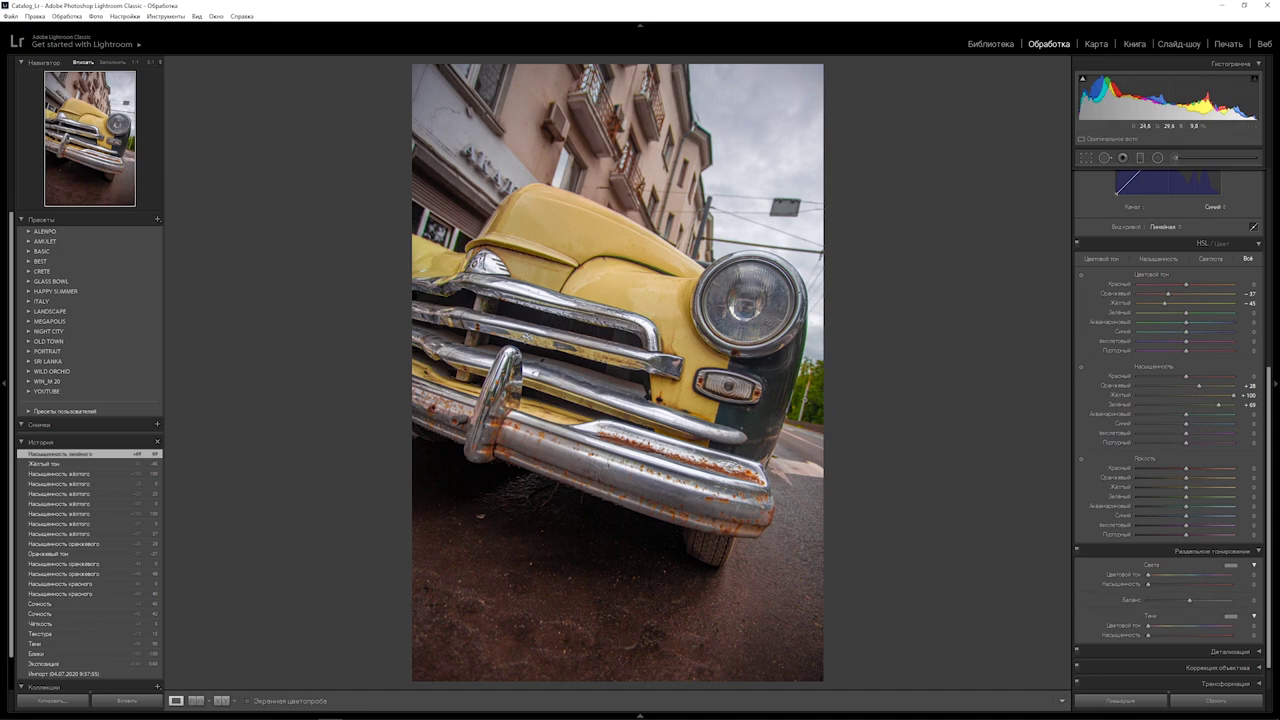
double_click(1221, 405)
left_click_drag(1186, 405, 1143, 405)
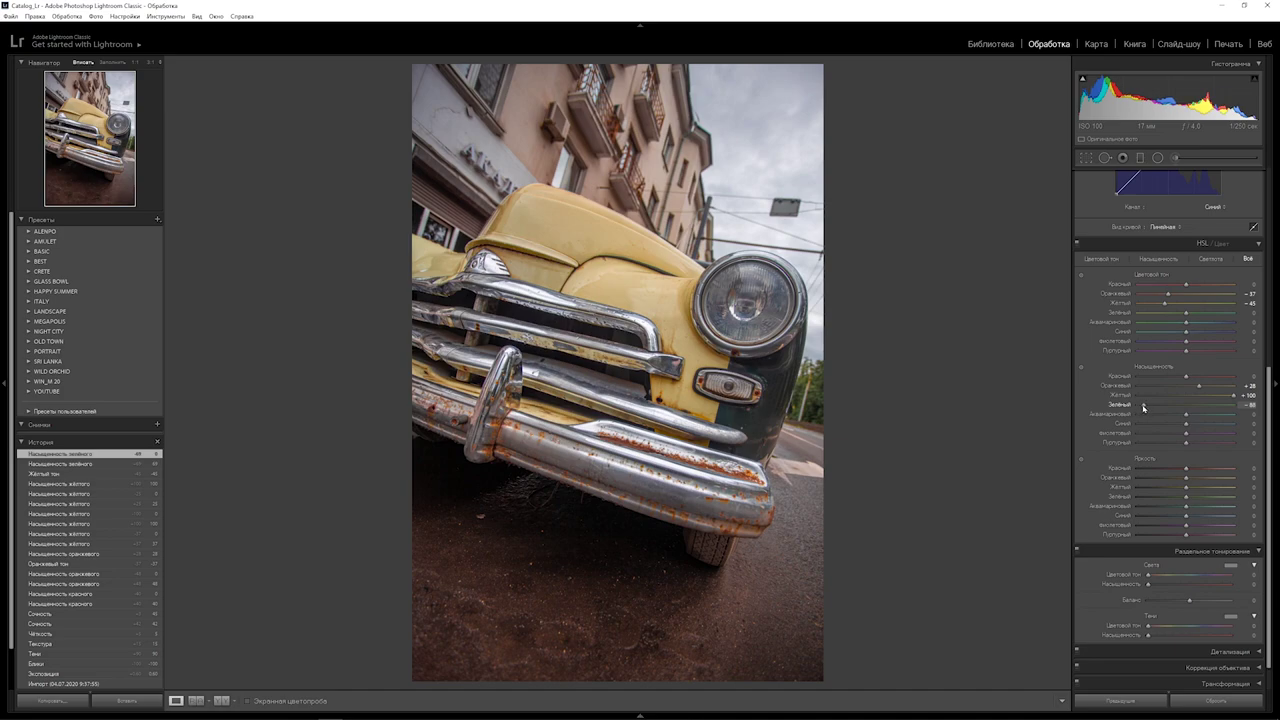
left_click(1247, 405)
type("-90")
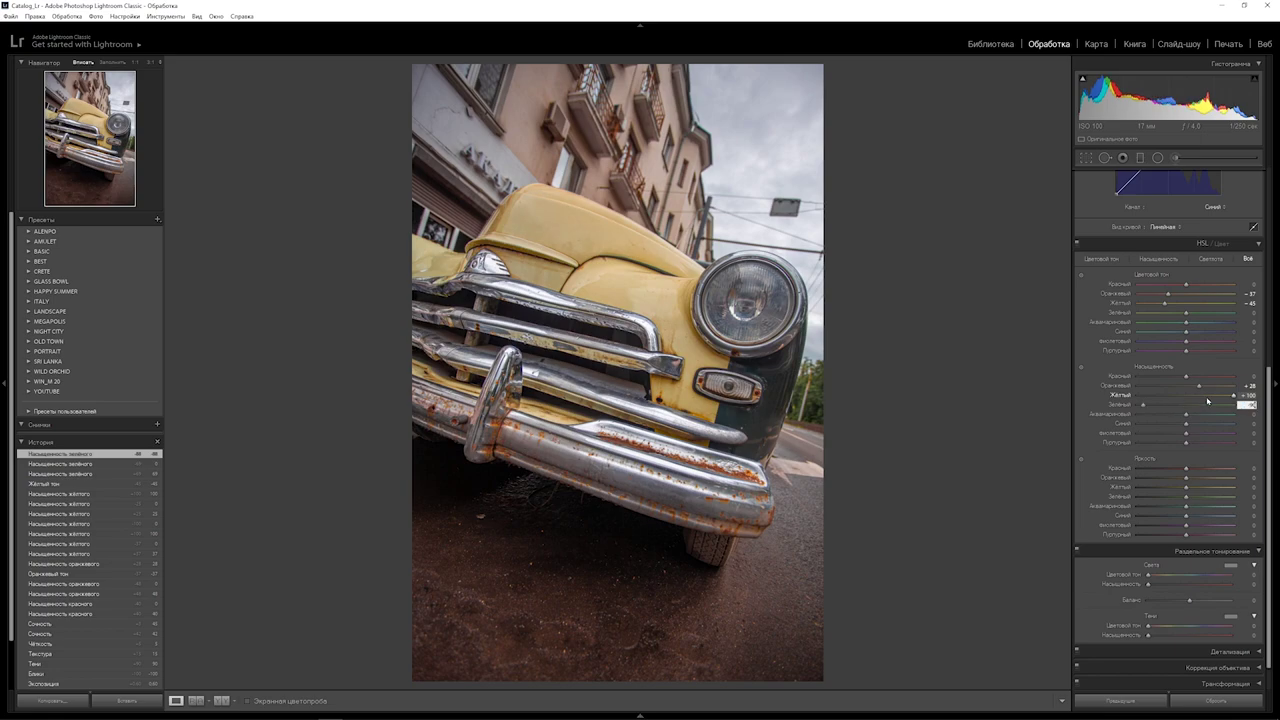
key("Return")
mouse_move(1135, 313)
left_mouse_down()
mouse_move(1224, 315)
mouse_move(1190, 315)
left_mouse_up()
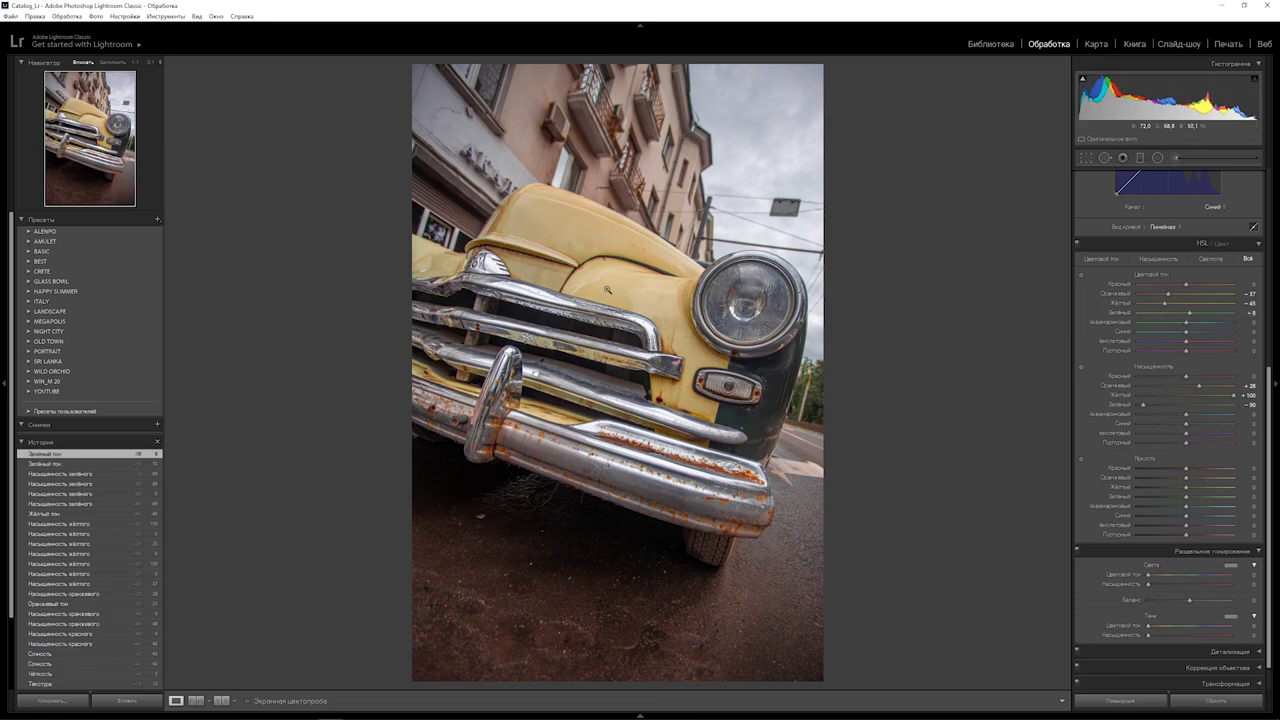
left_click_drag(1188, 313, 1178, 315)
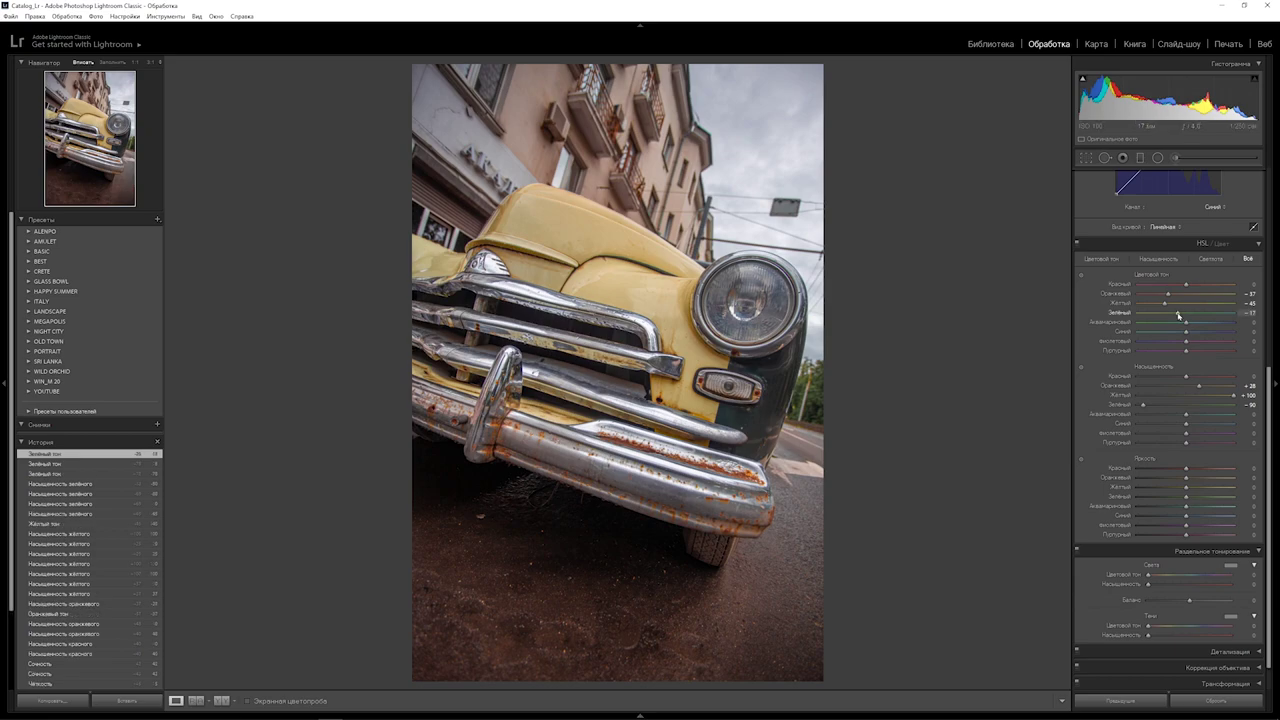
Step: Set Blue hue to −24, keeping Aqua and Blue saturation at 0 after testing them
left_click_drag(1187, 413, 1236, 413)
left_click_drag(1138, 413, 1212, 427)
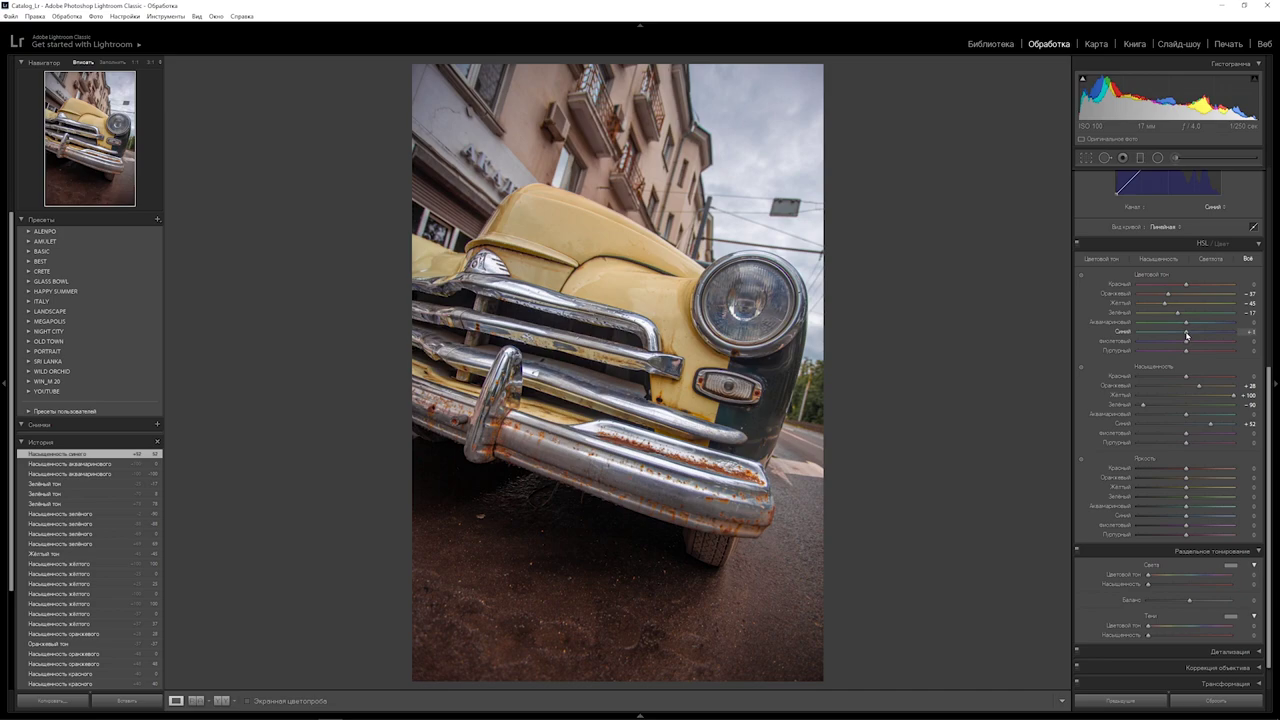
left_click_drag(1187, 336, 1173, 337)
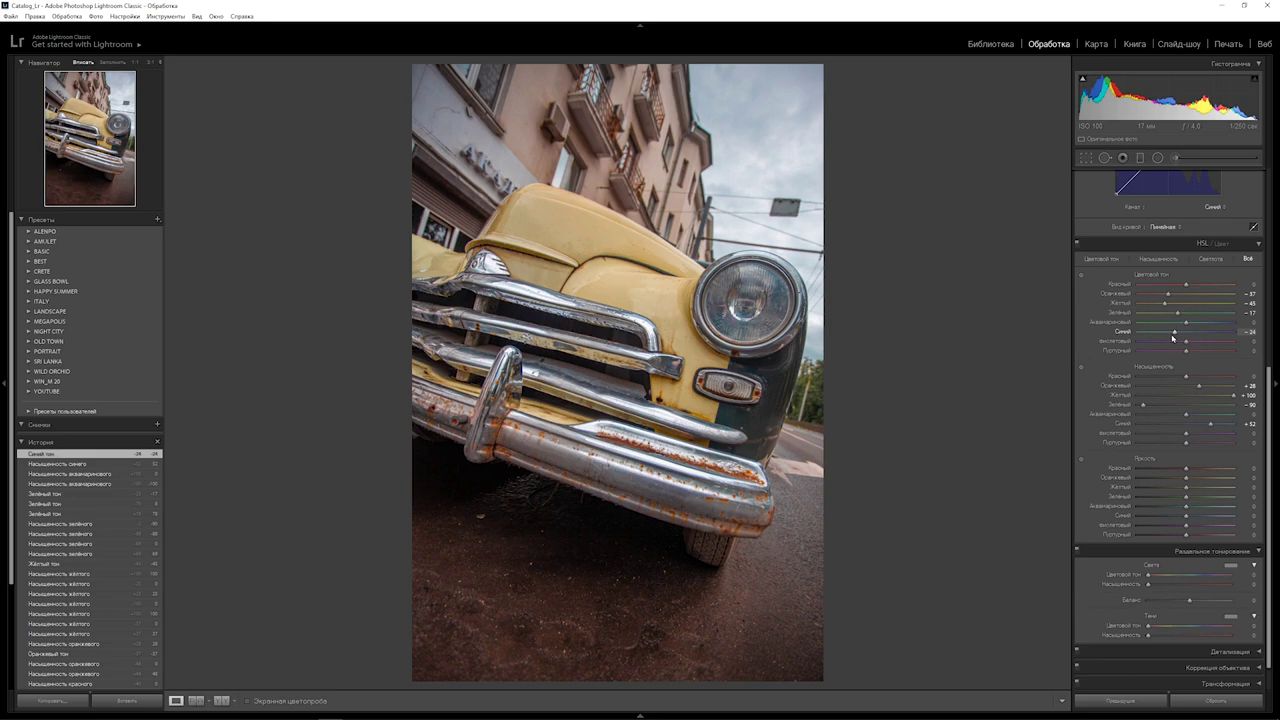
double_click(1210, 424)
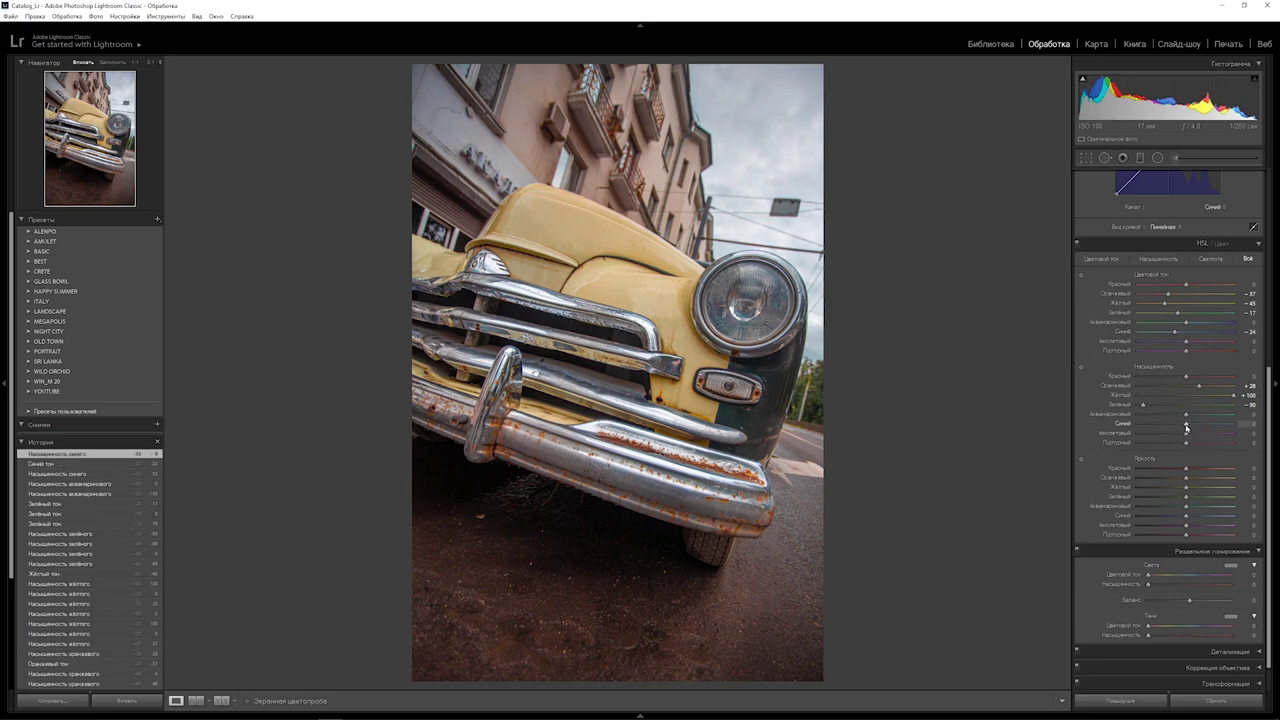
mouse_move(1186, 425)
left_mouse_down()
mouse_move(1164, 430)
mouse_move(1174, 427)
left_mouse_up()
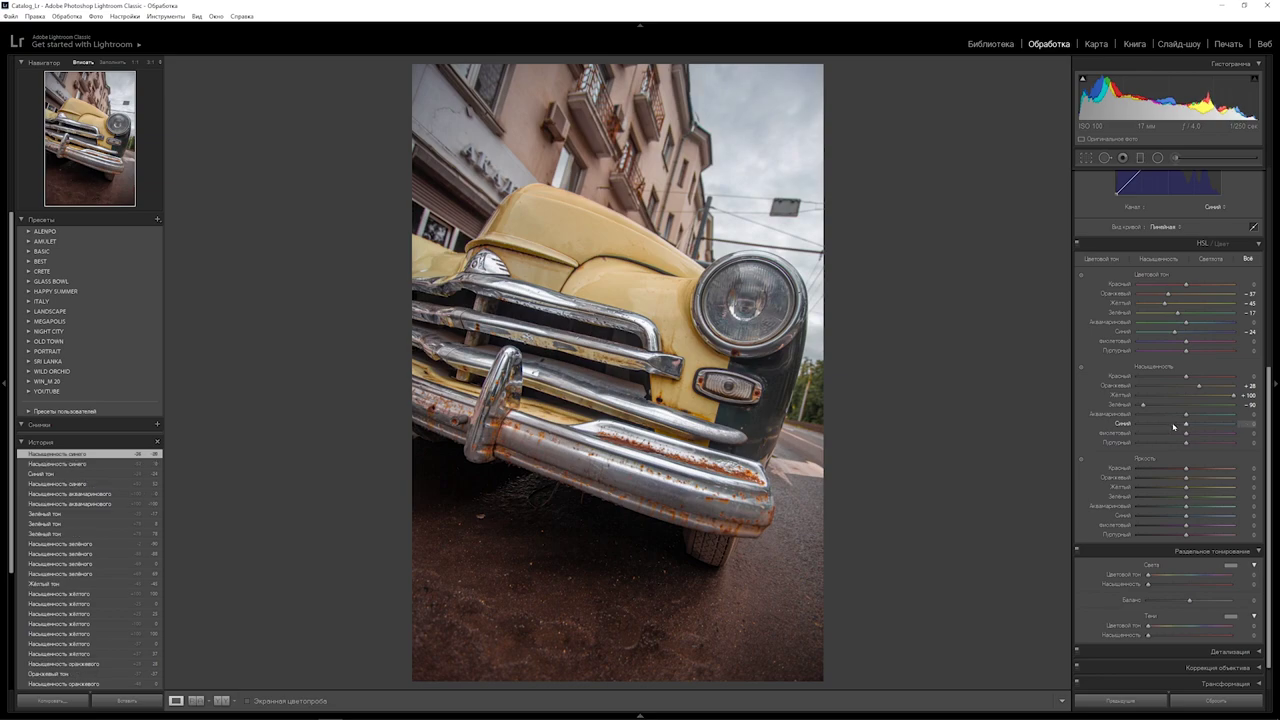
double_click(1174, 426)
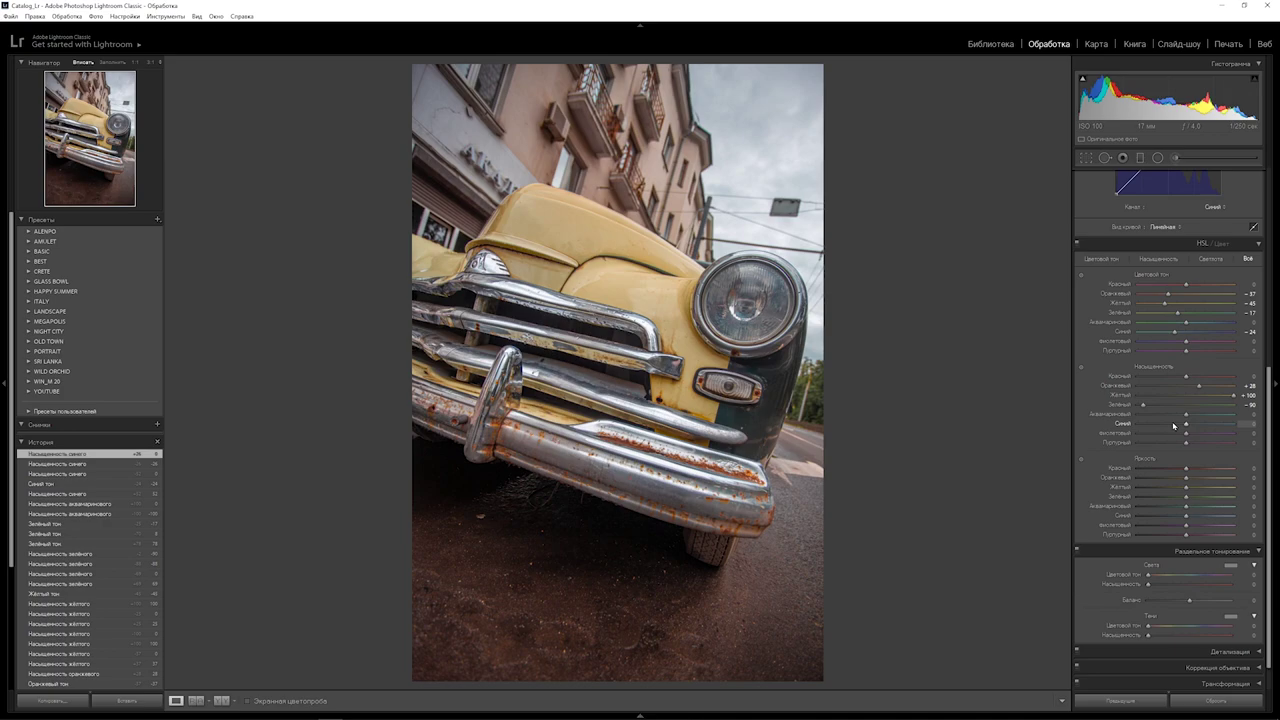
left_click(1170, 433)
Step: Experiment with Purple saturation and hue in the HSL panel
left_click_drag(1170, 433, 1234, 433)
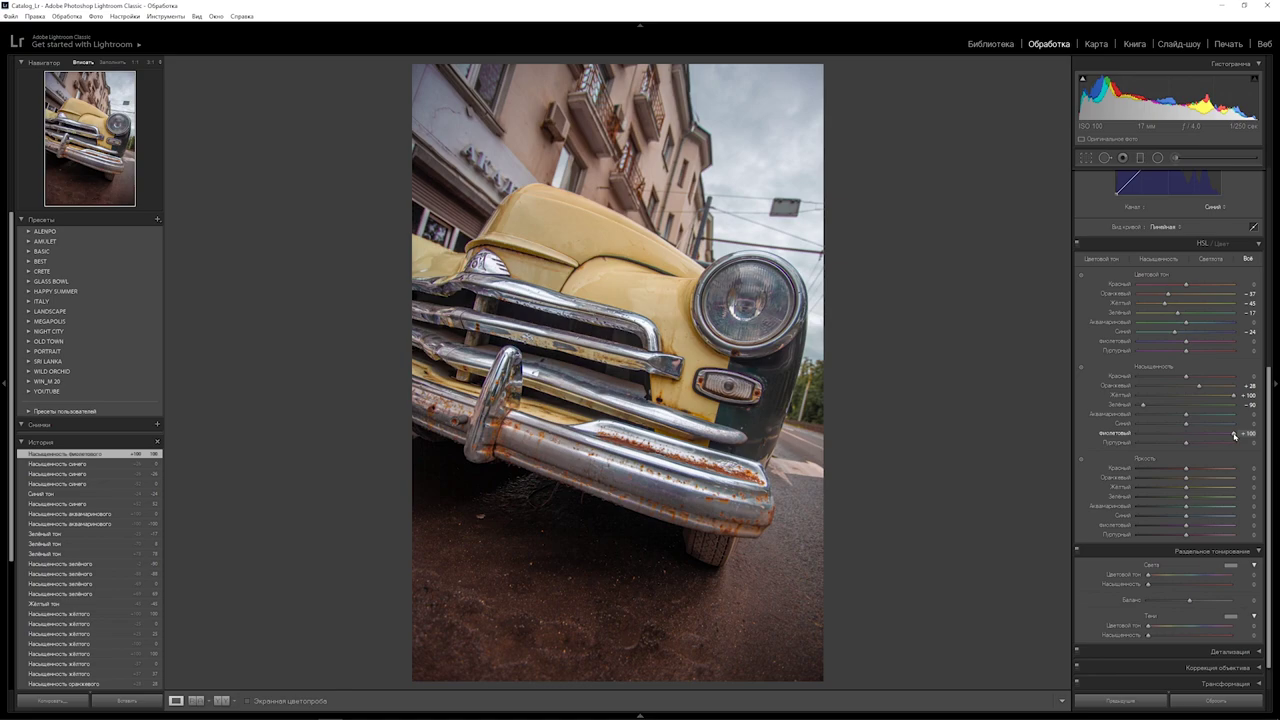
double_click(1234, 433)
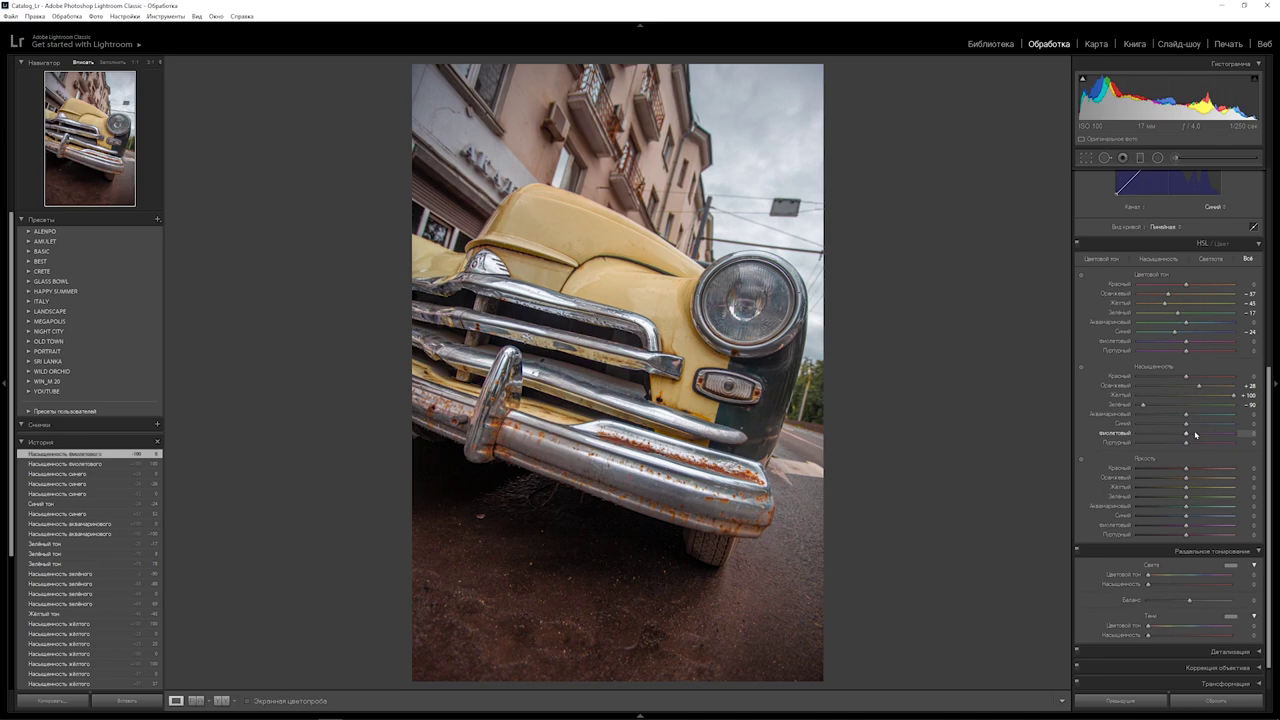
left_click_drag(1186, 433, 1137, 441)
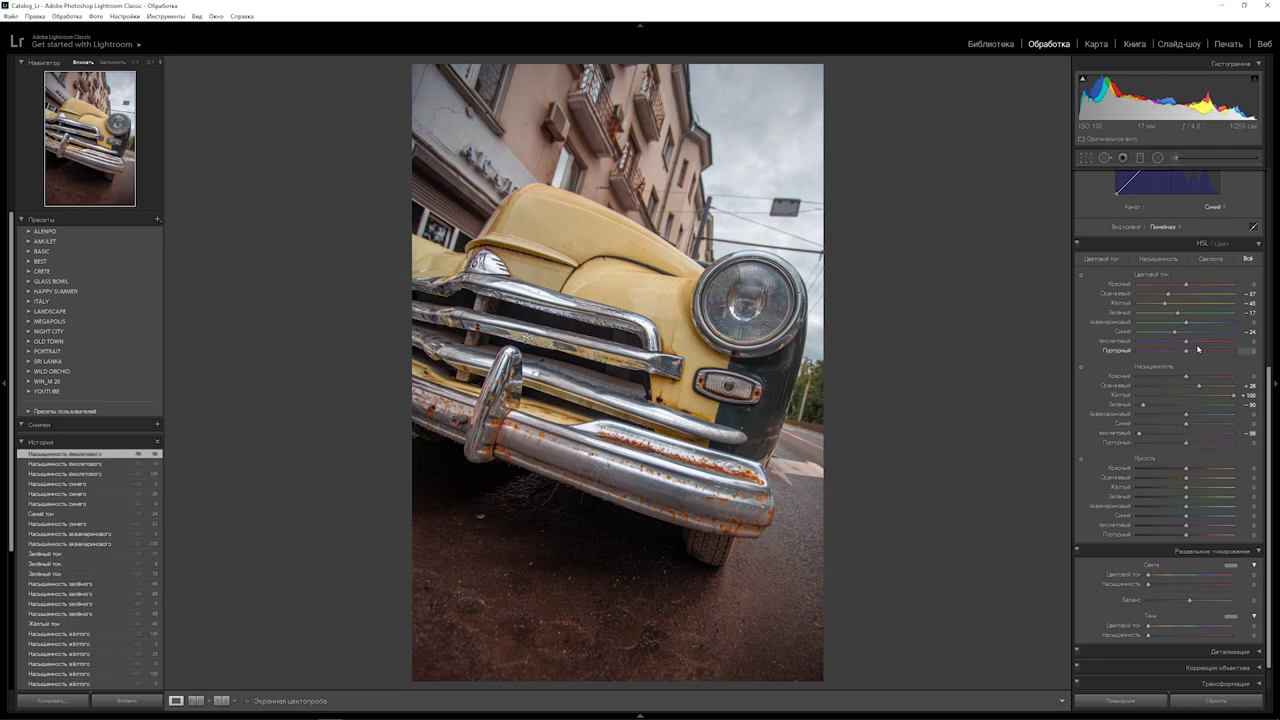
left_click_drag(1186, 341, 1146, 347)
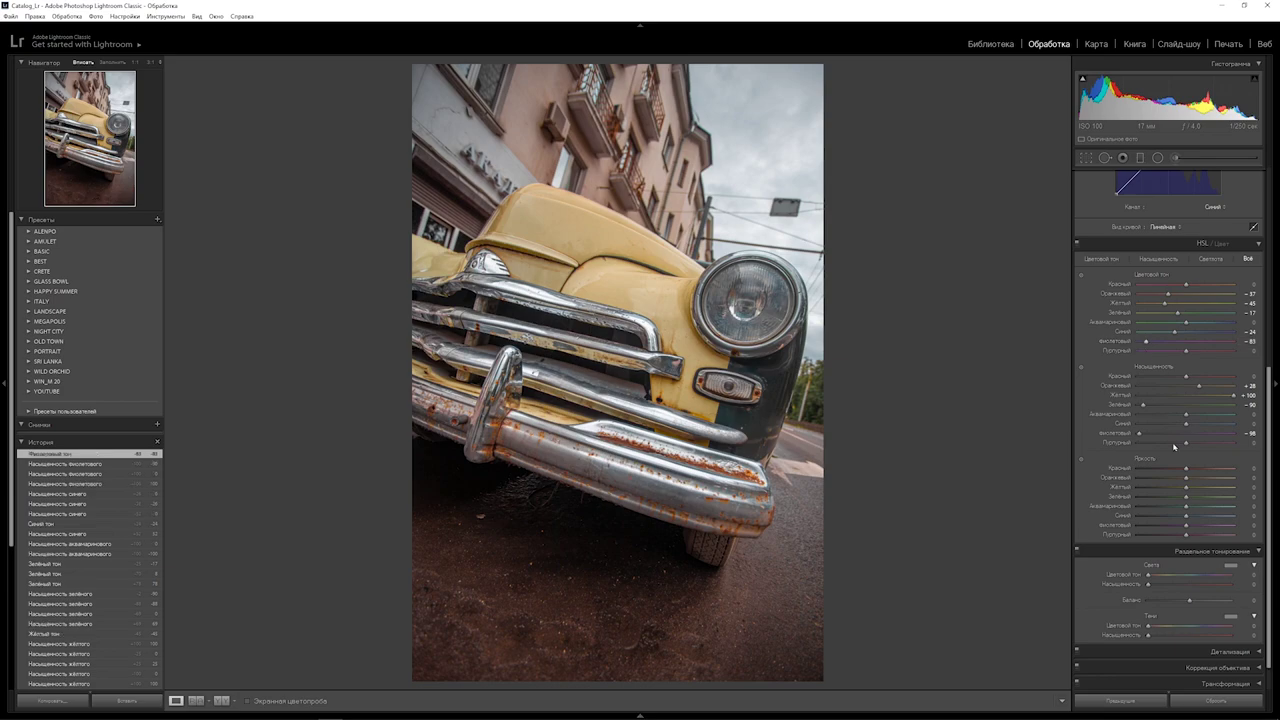
mouse_move(1186, 442)
left_mouse_down()
mouse_move(1165, 447)
mouse_move(1235, 443)
mouse_move(1137, 443)
left_mouse_up()
Step: Reset Purple saturation and lower Blue luminance to −52 to darken the sky
double_click(1116, 442)
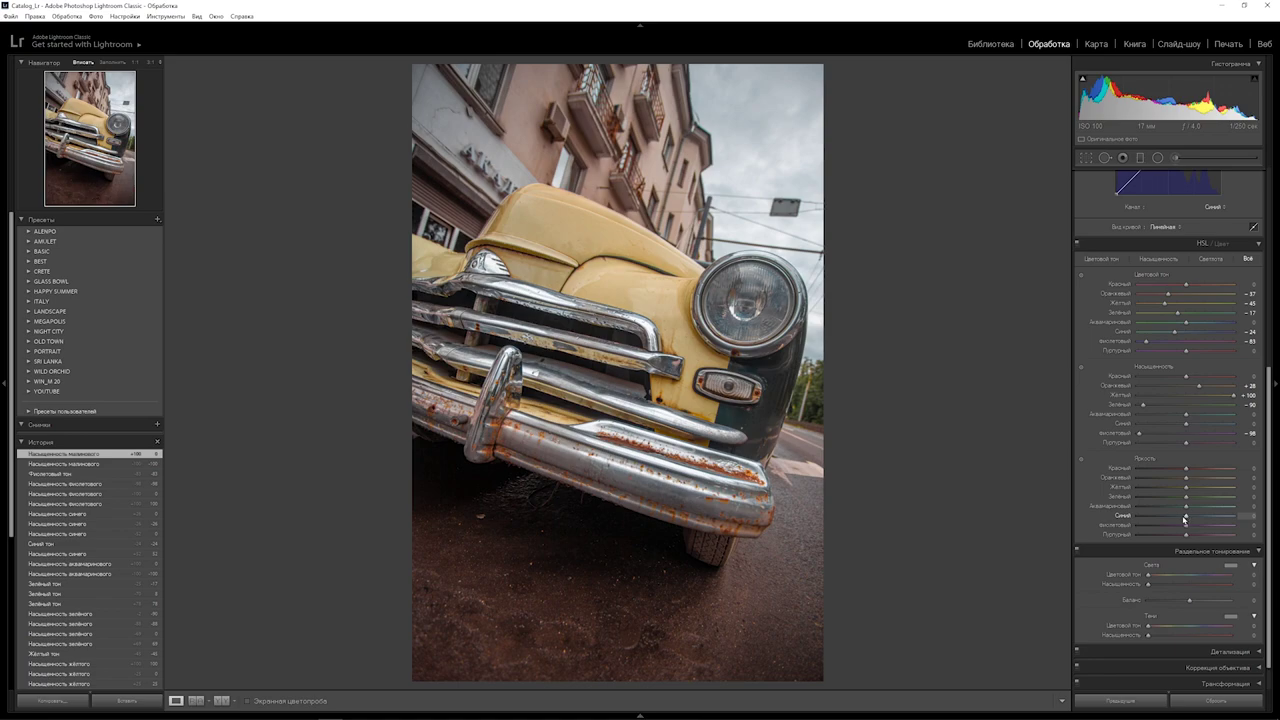
left_click_drag(1184, 518, 1159, 521)
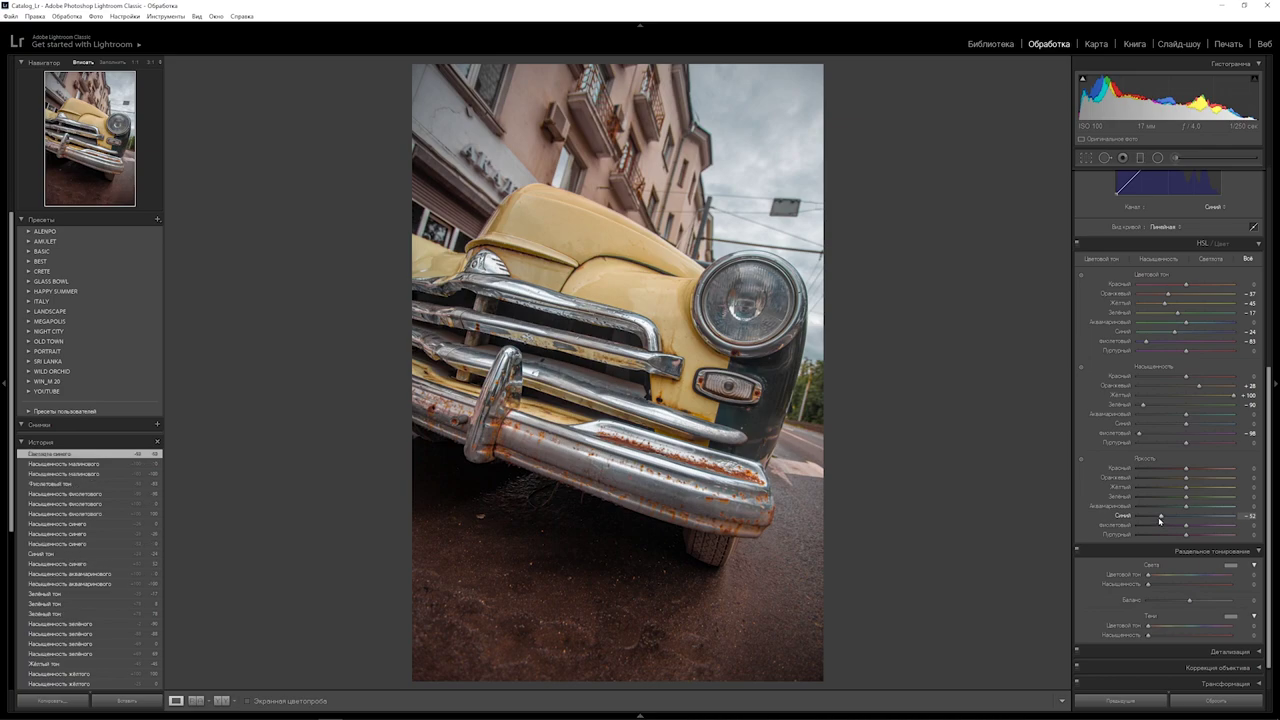
left_click(1156, 551, "alt")
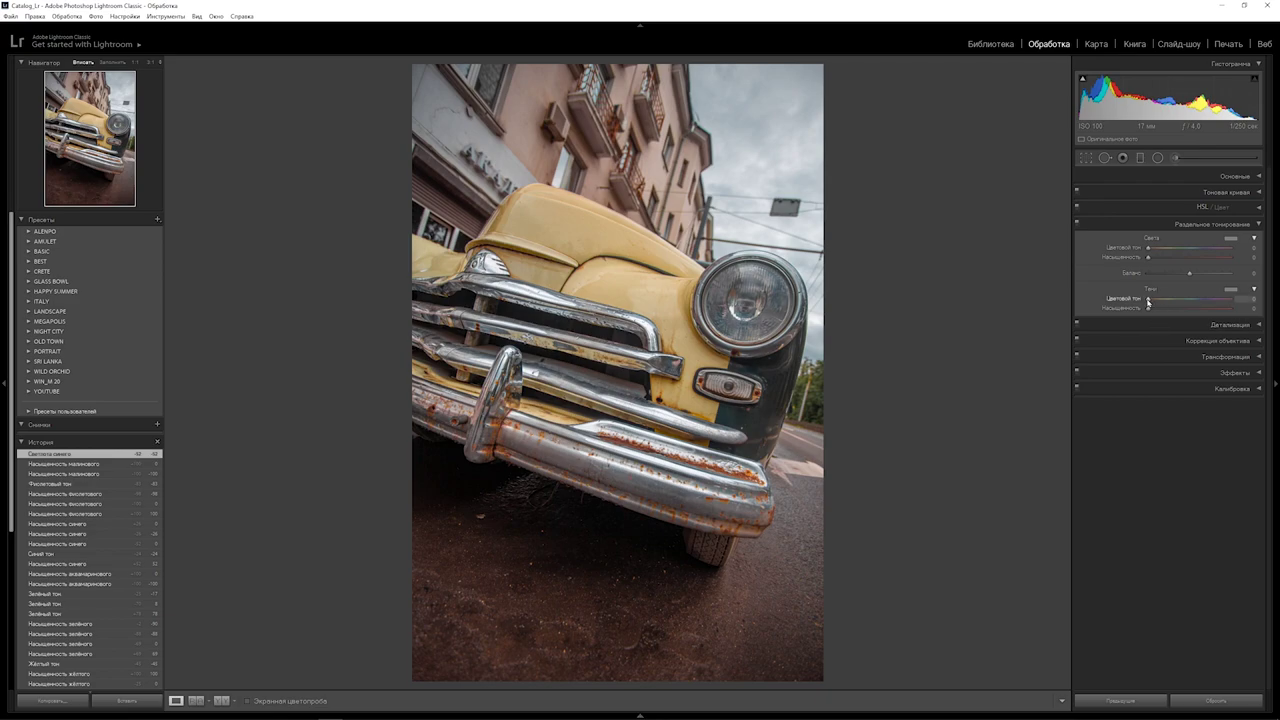
Step: Split-tone shadows at hue 194, saturation 10 and highlights at hue 33, saturation 19
left_click_drag(1148, 300, 1192, 298)
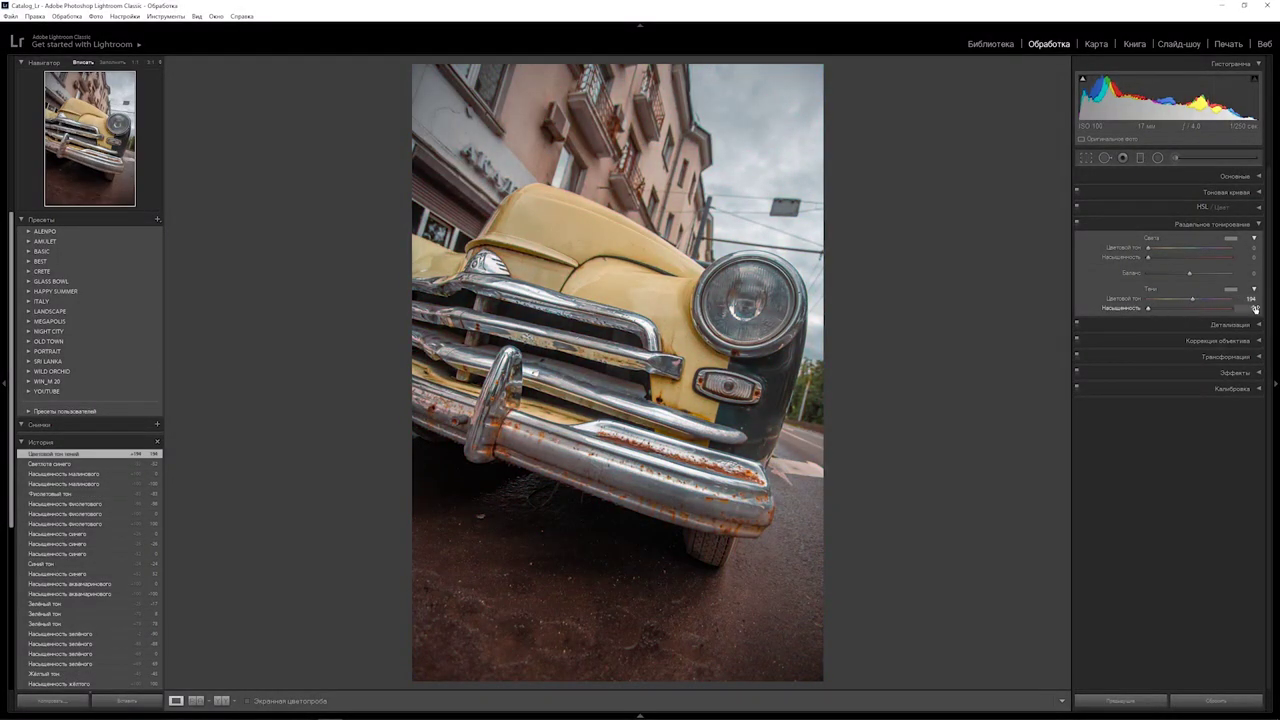
left_click(1247, 307)
type("10")
key("Return")
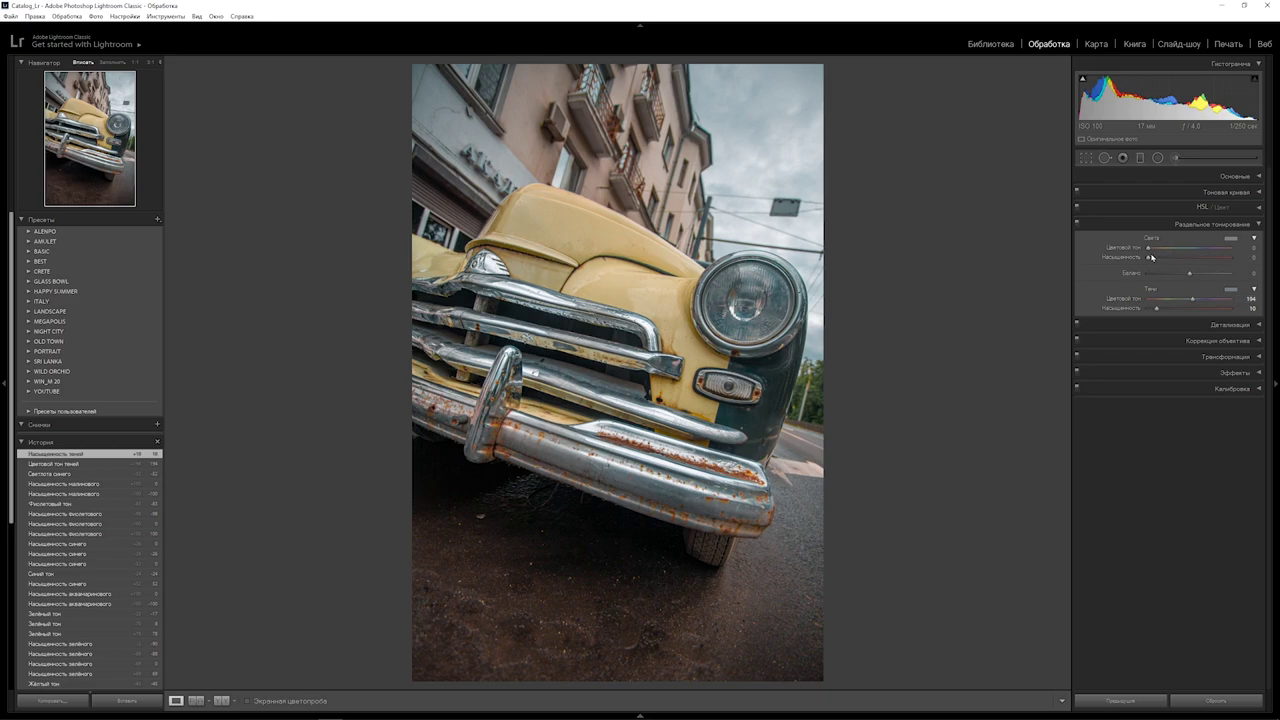
key("alt")
left_click_drag(1148, 249, 1154, 247)
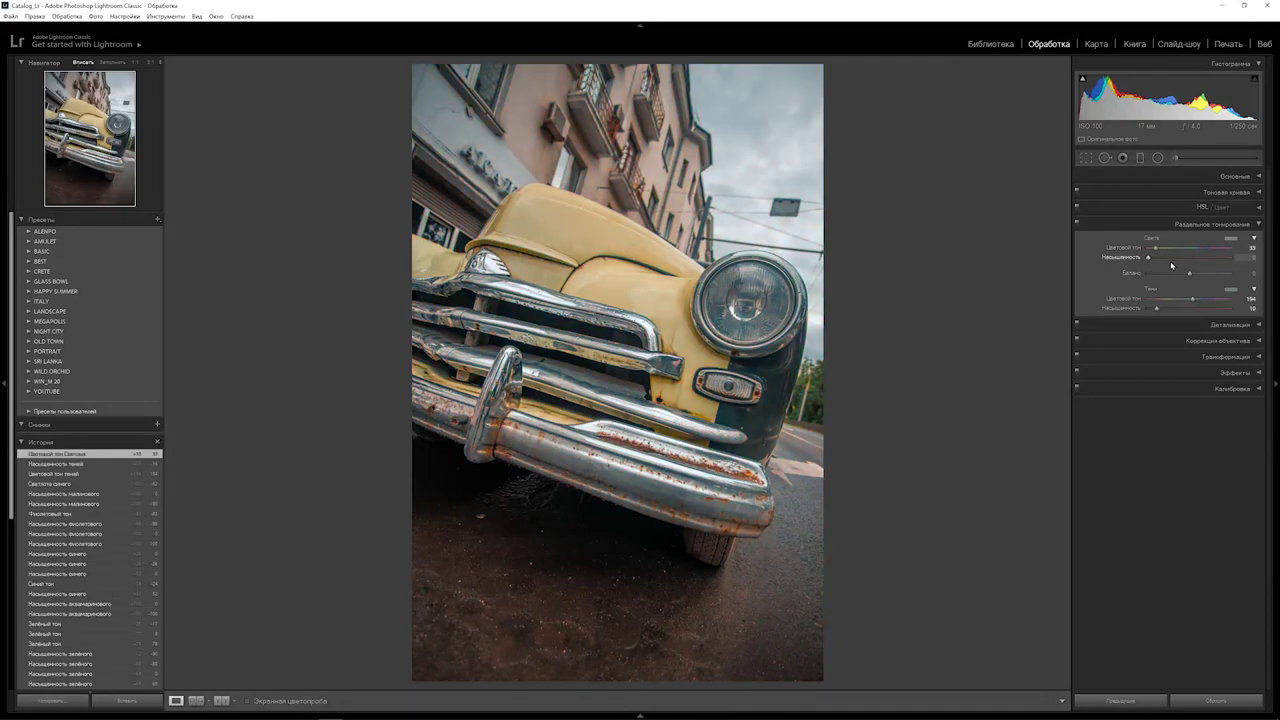
left_click_drag(1148, 257, 1164, 256)
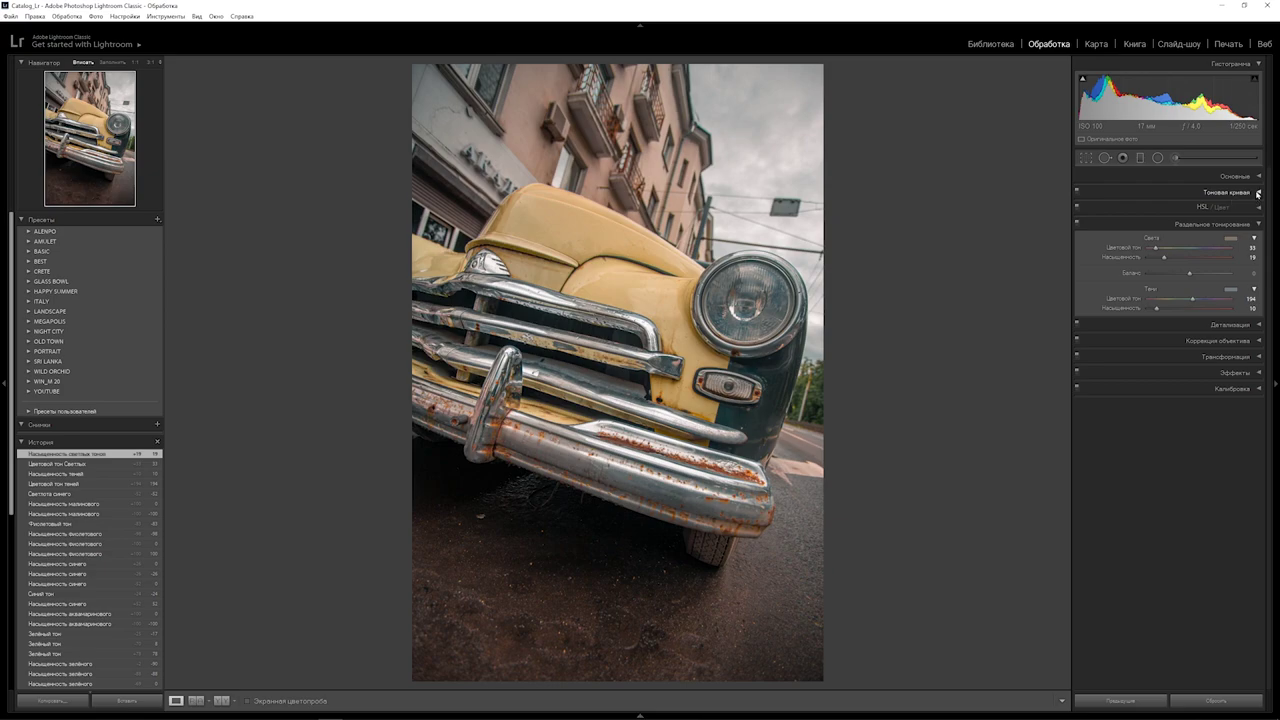
Step: Add shadow and midtone points to the RGB point curve and lower the white point
left_click(1258, 193)
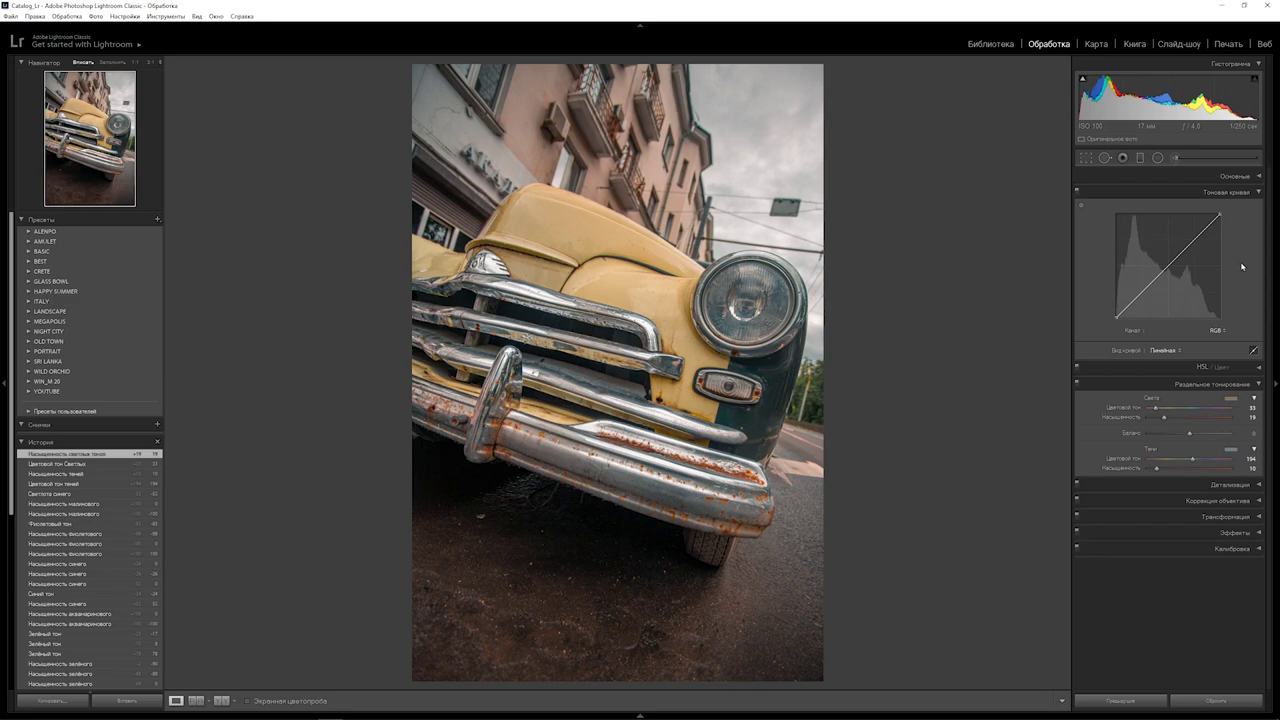
key("alt")
left_click_drag(1140, 296, 1143, 299)
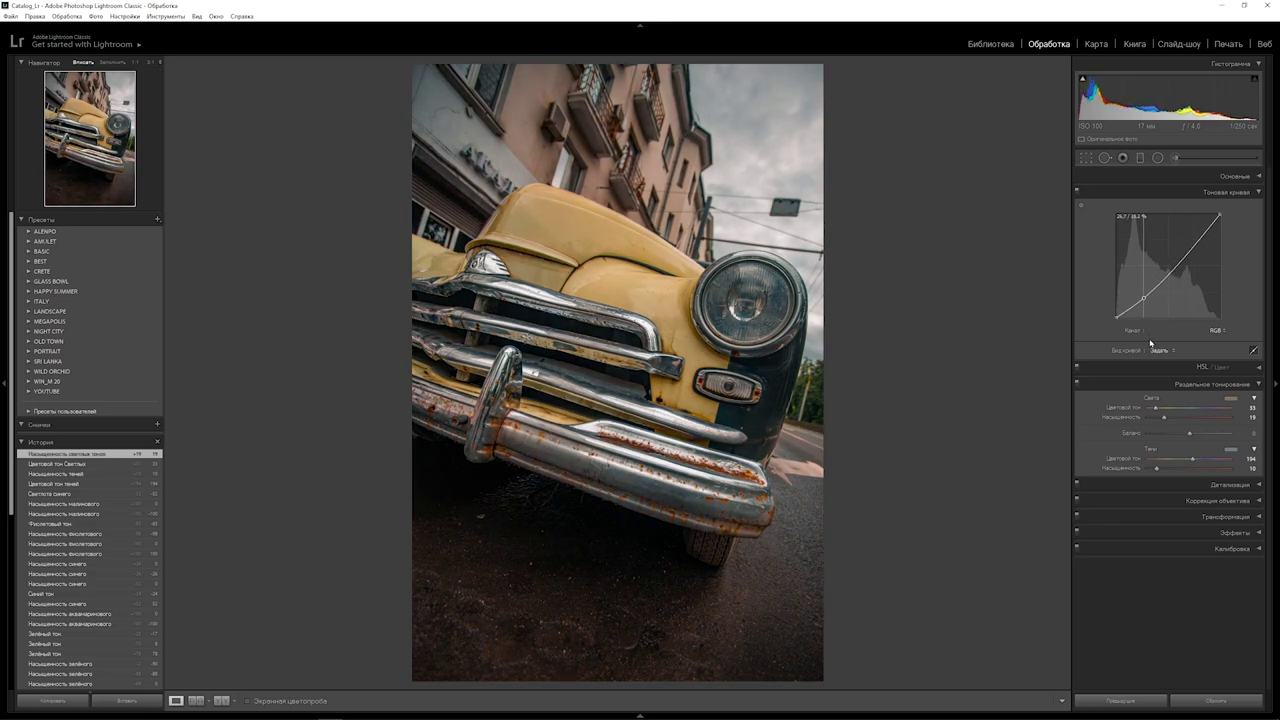
left_click_drag(1150, 343, 1147, 353)
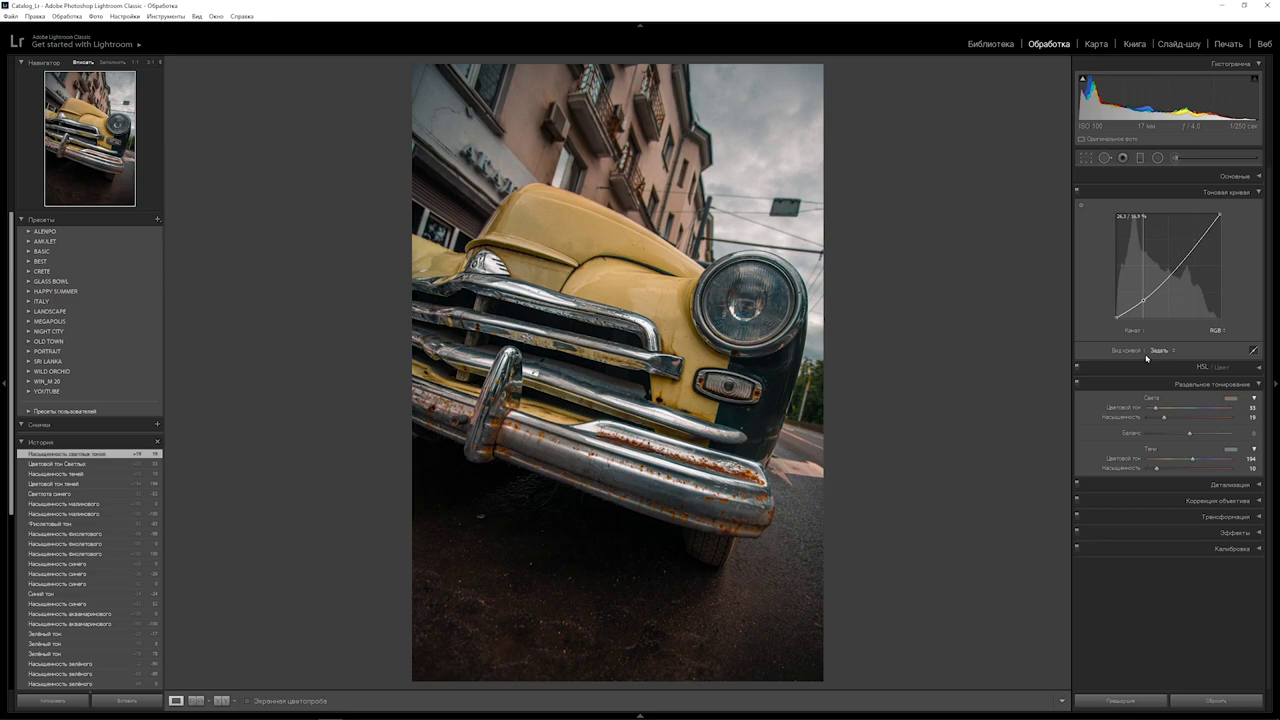
left_click_drag(1168, 273, 1169, 266)
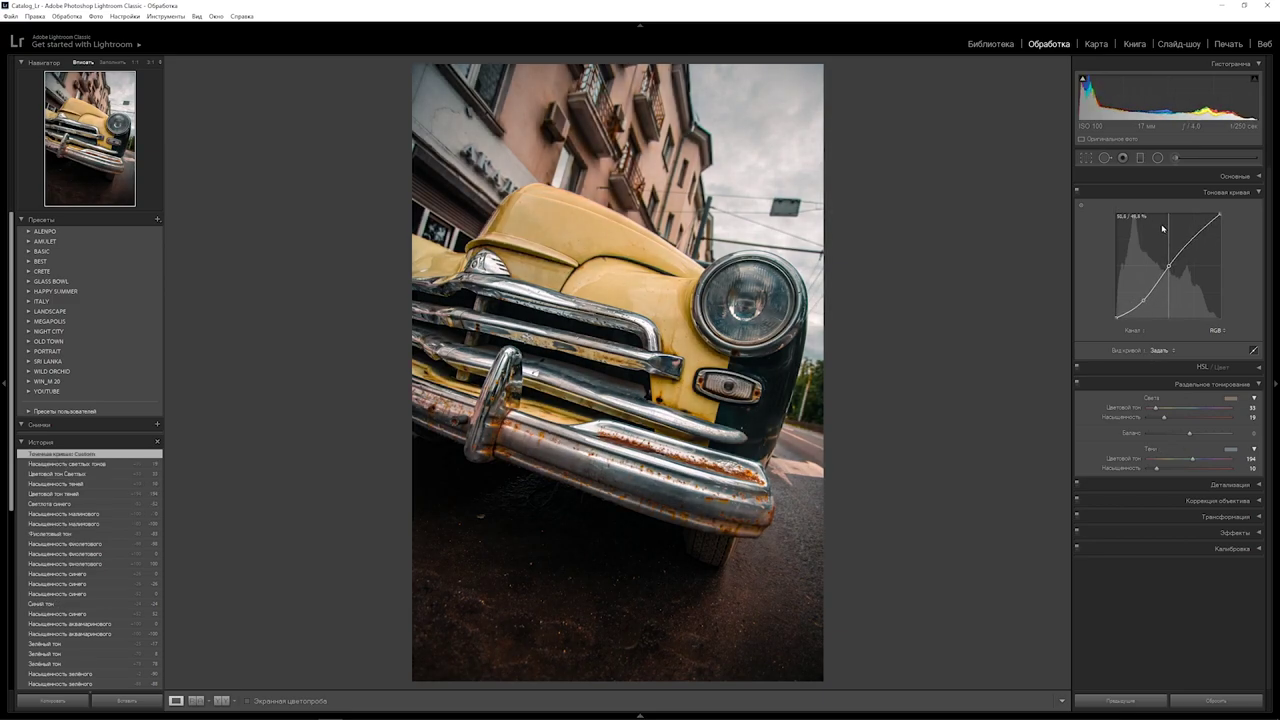
left_click_drag(1168, 266, 1169, 264)
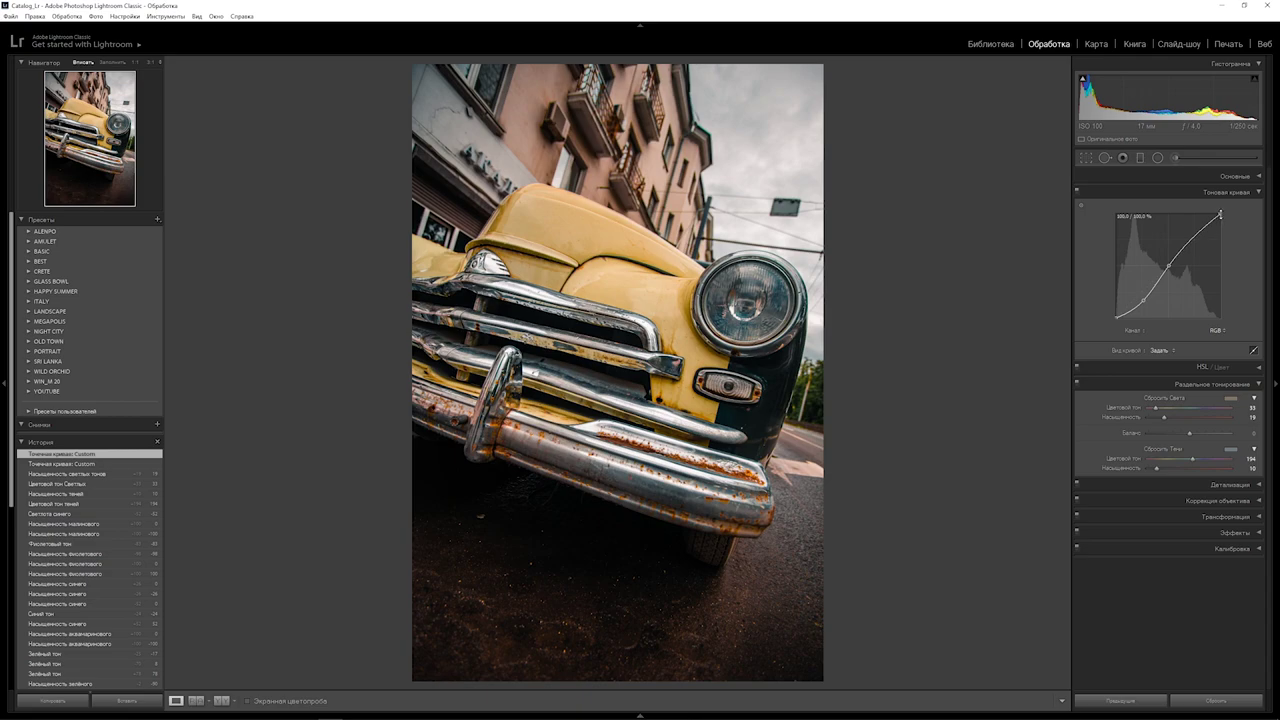
mouse_move(1220, 218)
left_mouse_down()
mouse_move(1250, 304)
mouse_move(1254, 210)
left_mouse_up()
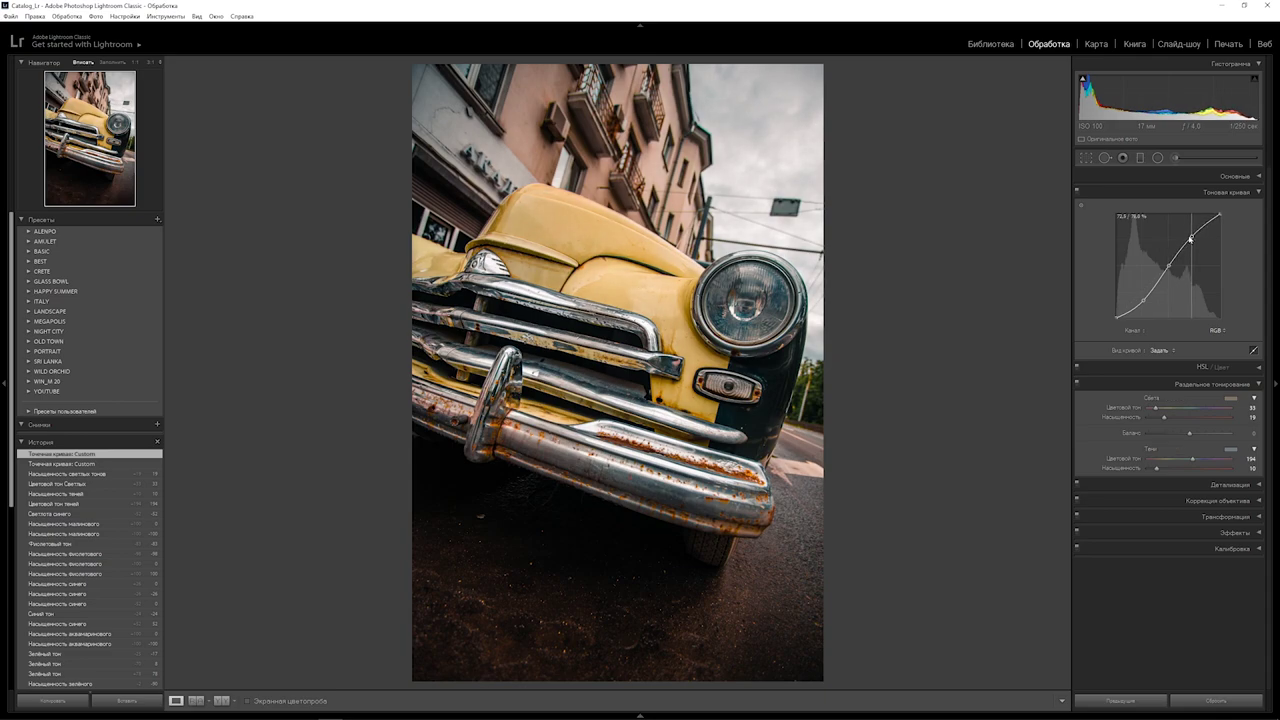
Step: Lift the curve's black point to fade the blacks and refine the low shadow points
left_click(1190, 238)
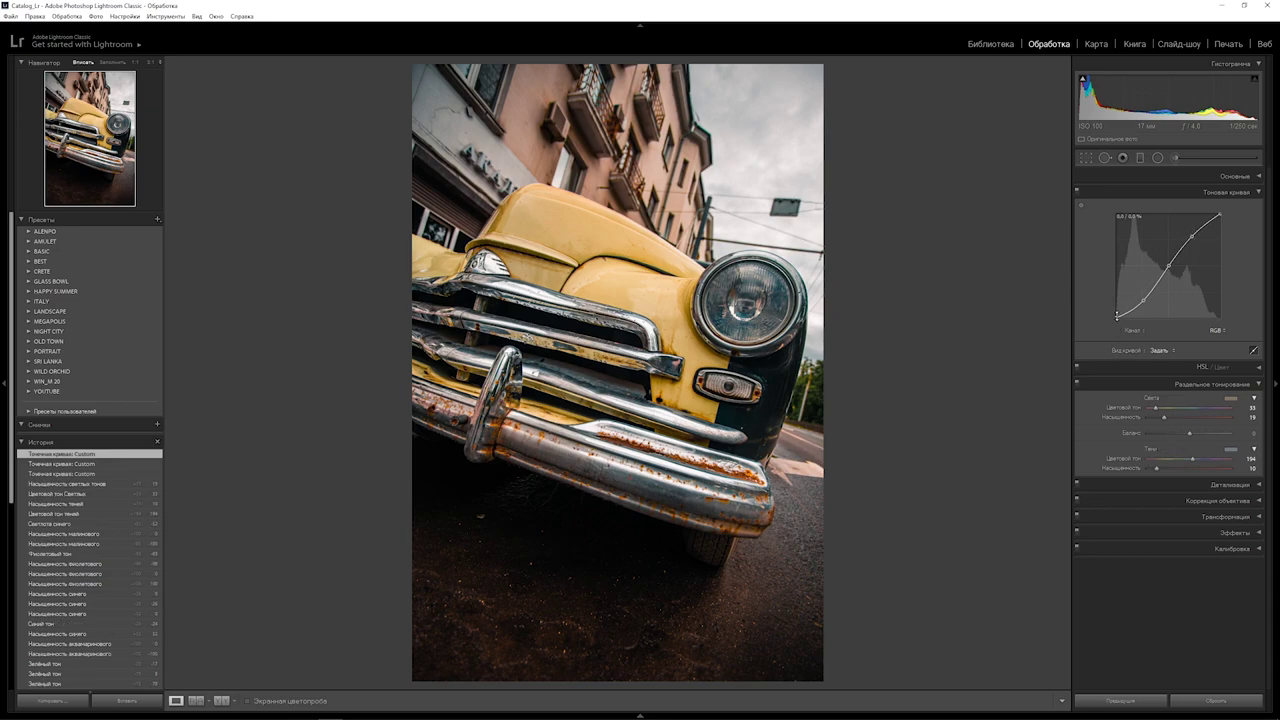
left_click_drag(1117, 316, 1089, 248)
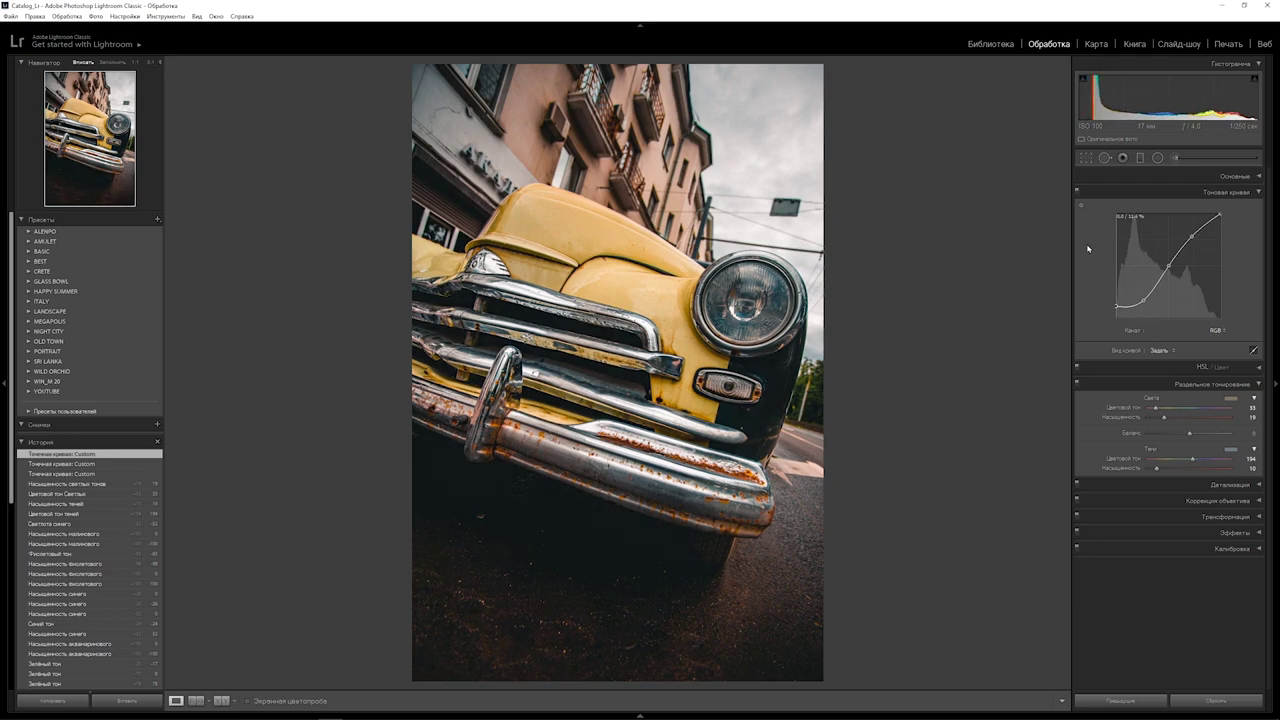
left_click(1131, 306)
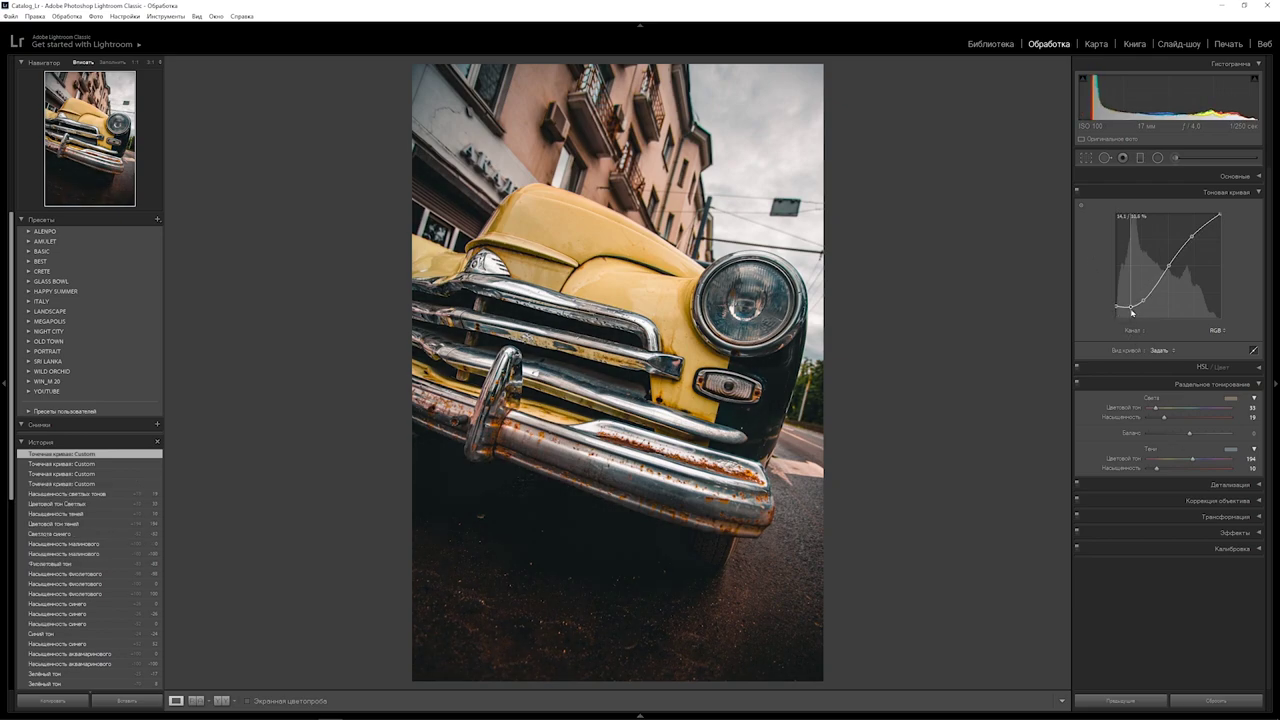
left_click_drag(1131, 311, 1132, 306)
left_click_drag(1131, 307, 1142, 318)
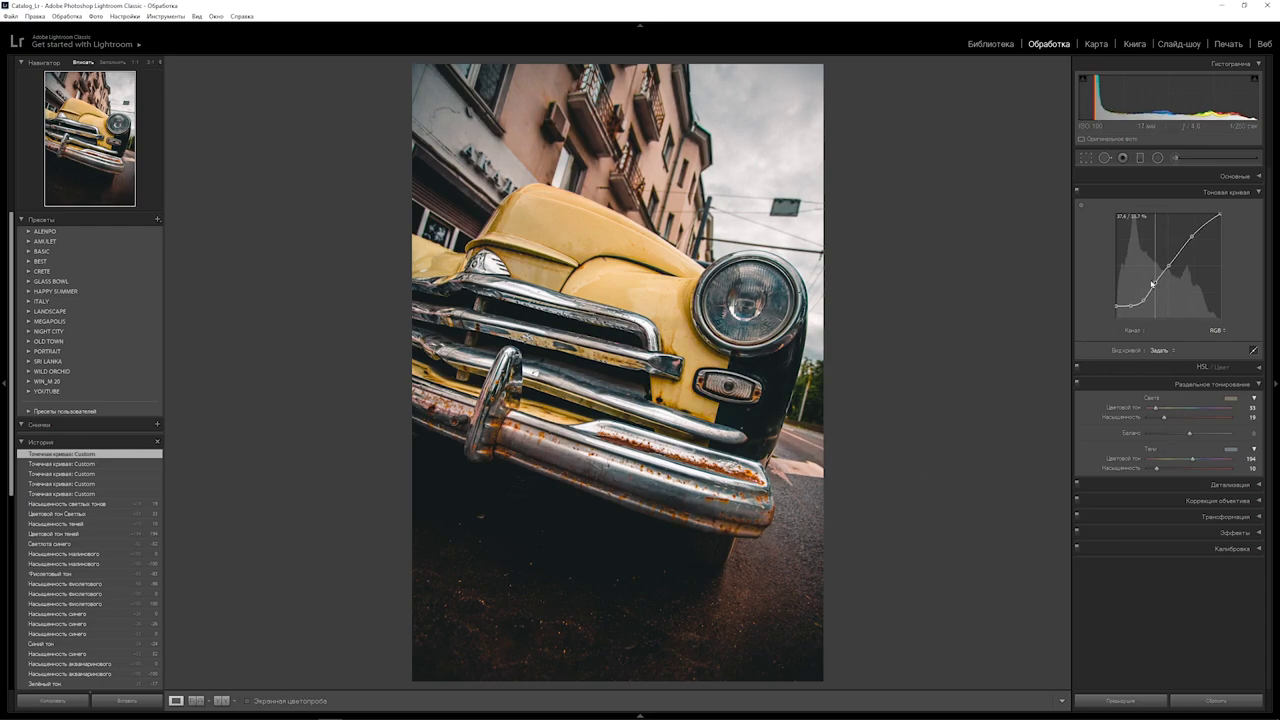
left_click(1156, 288)
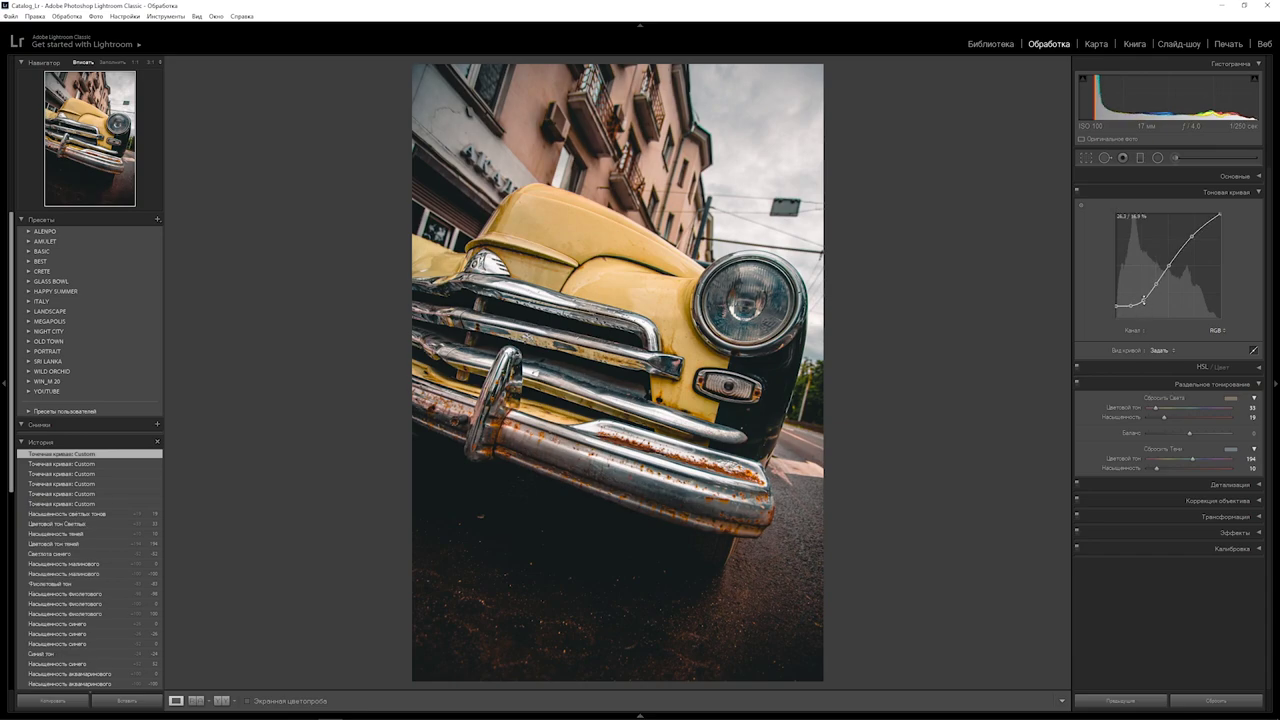
left_click_drag(1141, 294, 1143, 300)
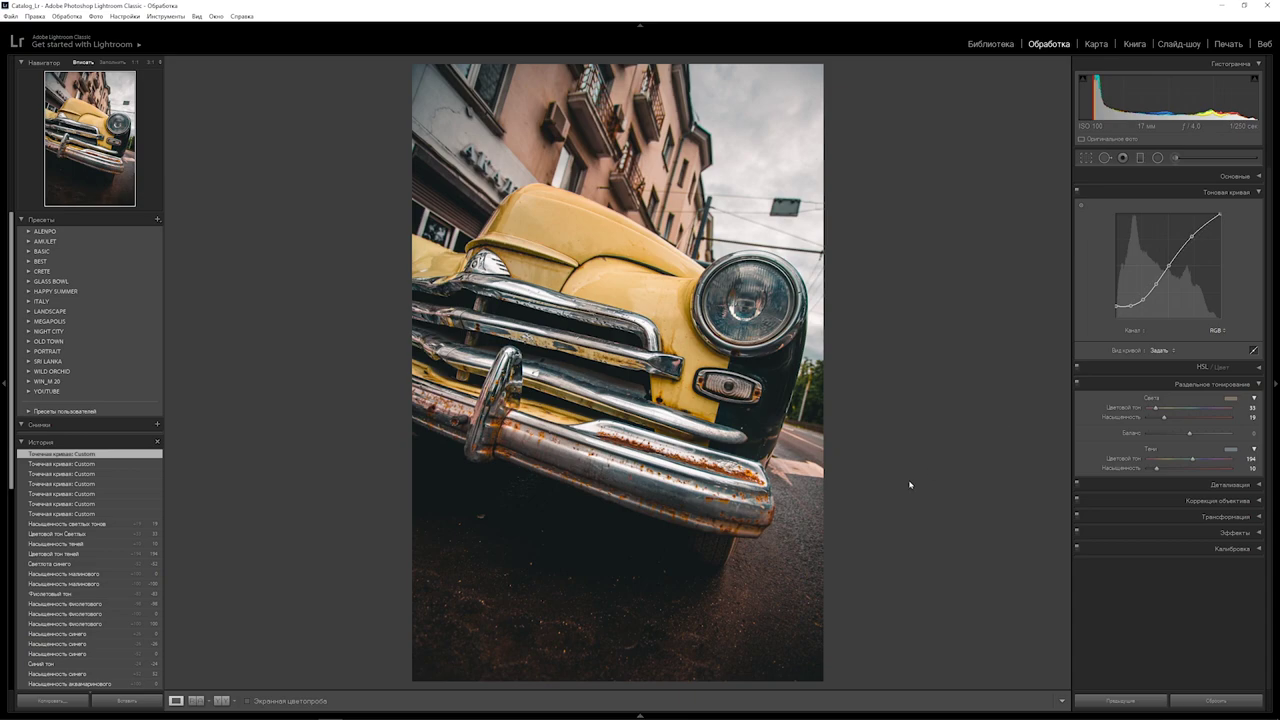
Step: Add a custom bend to the Red channel tone curve
left_click(1224, 331)
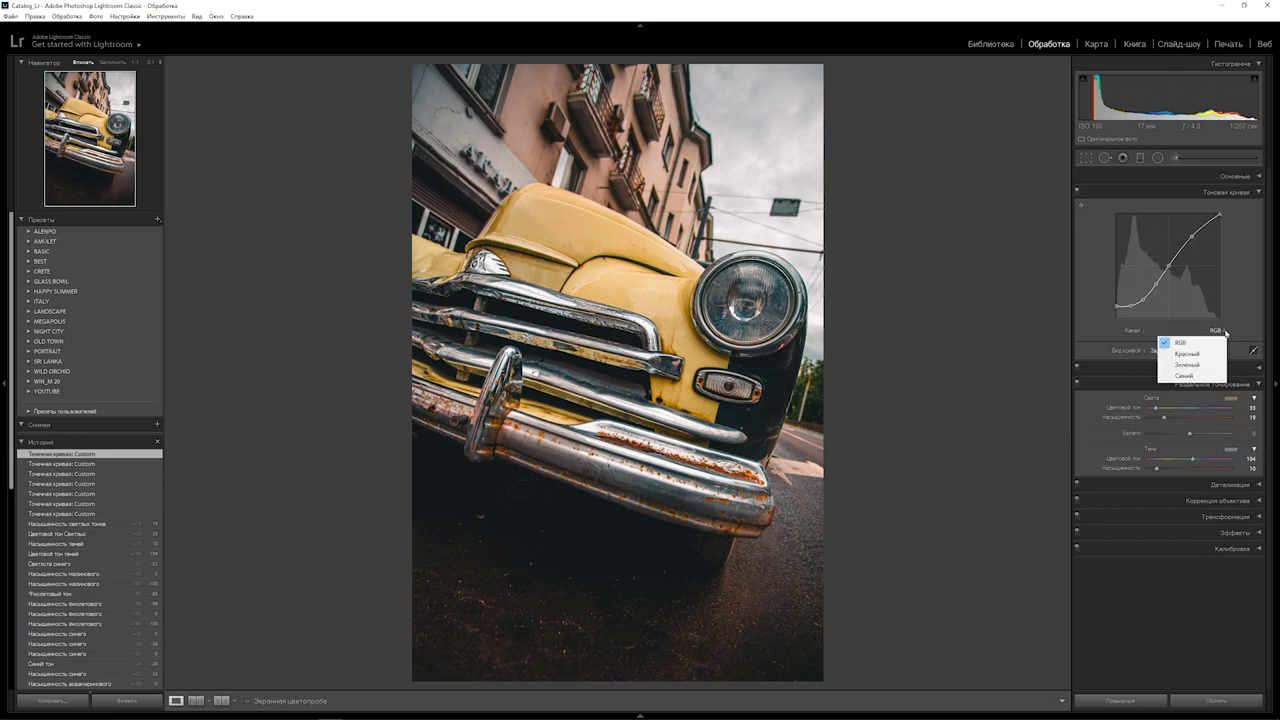
left_click(1187, 353)
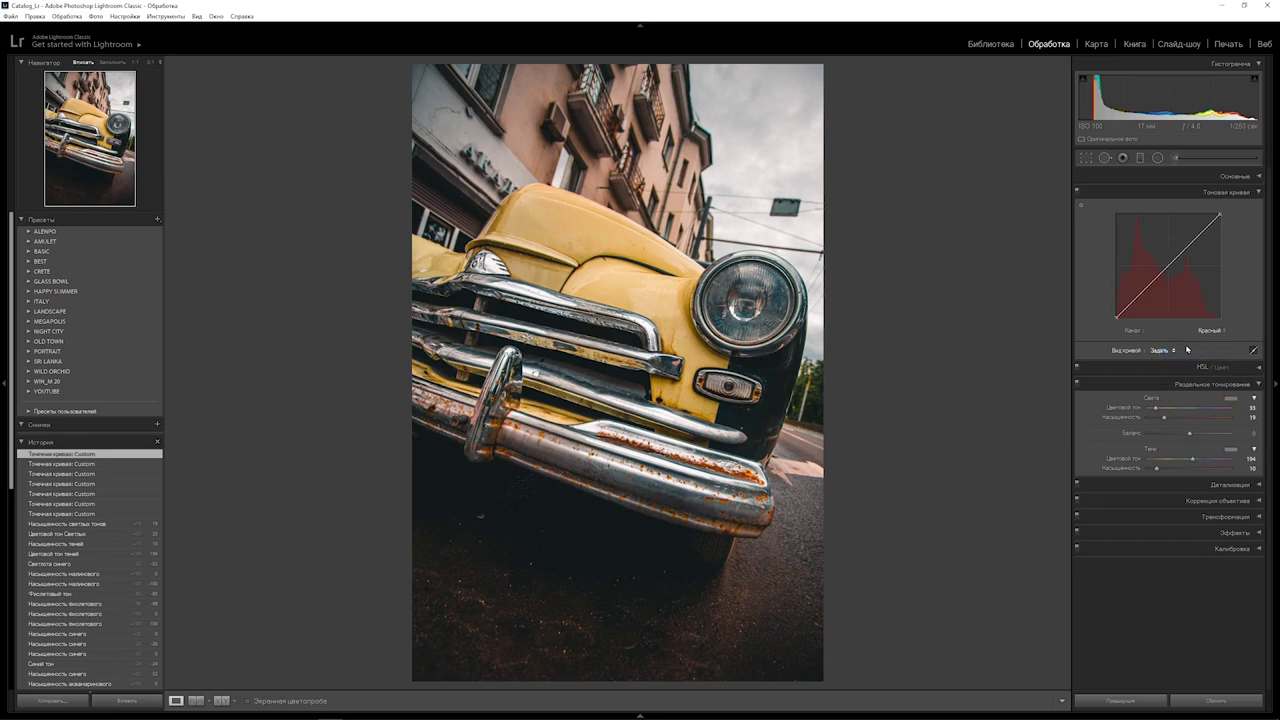
left_click(1143, 295)
mouse_move(1195, 238)
left_mouse_down()
mouse_move(1143, 297)
mouse_move(1192, 231)
left_mouse_up()
Step: Bend the Green channel curve slightly down, then bring up the Blue channel curve
left_click(1210, 330)
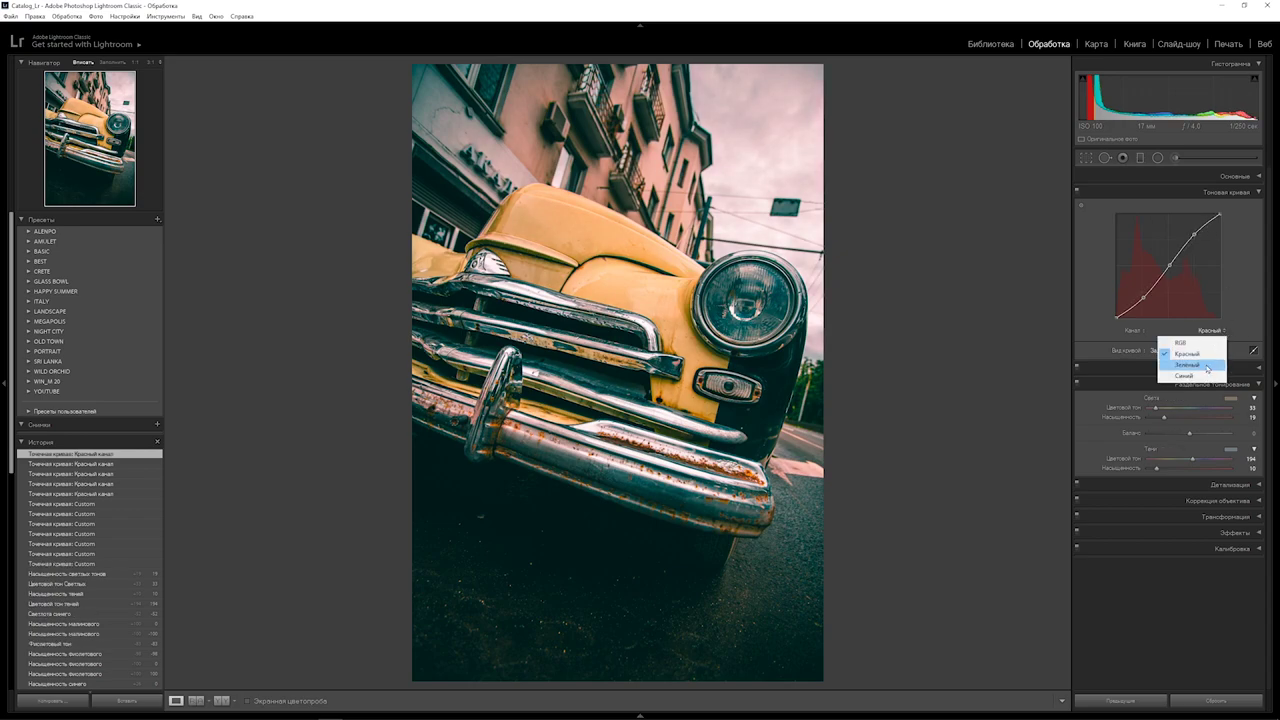
left_click(1192, 363)
mouse_move(1140, 291)
left_mouse_down()
mouse_move(1168, 270)
mouse_move(1187, 226)
left_mouse_up()
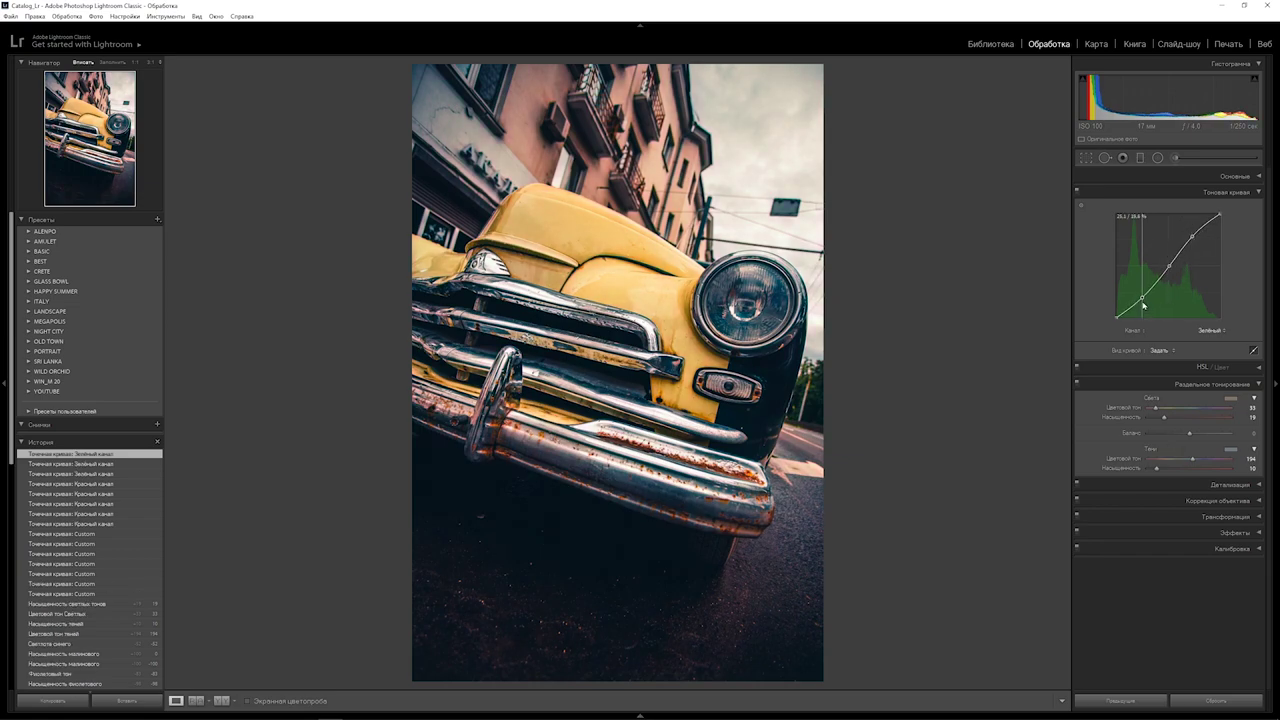
left_click_drag(1141, 296, 1141, 297)
left_click(1224, 330)
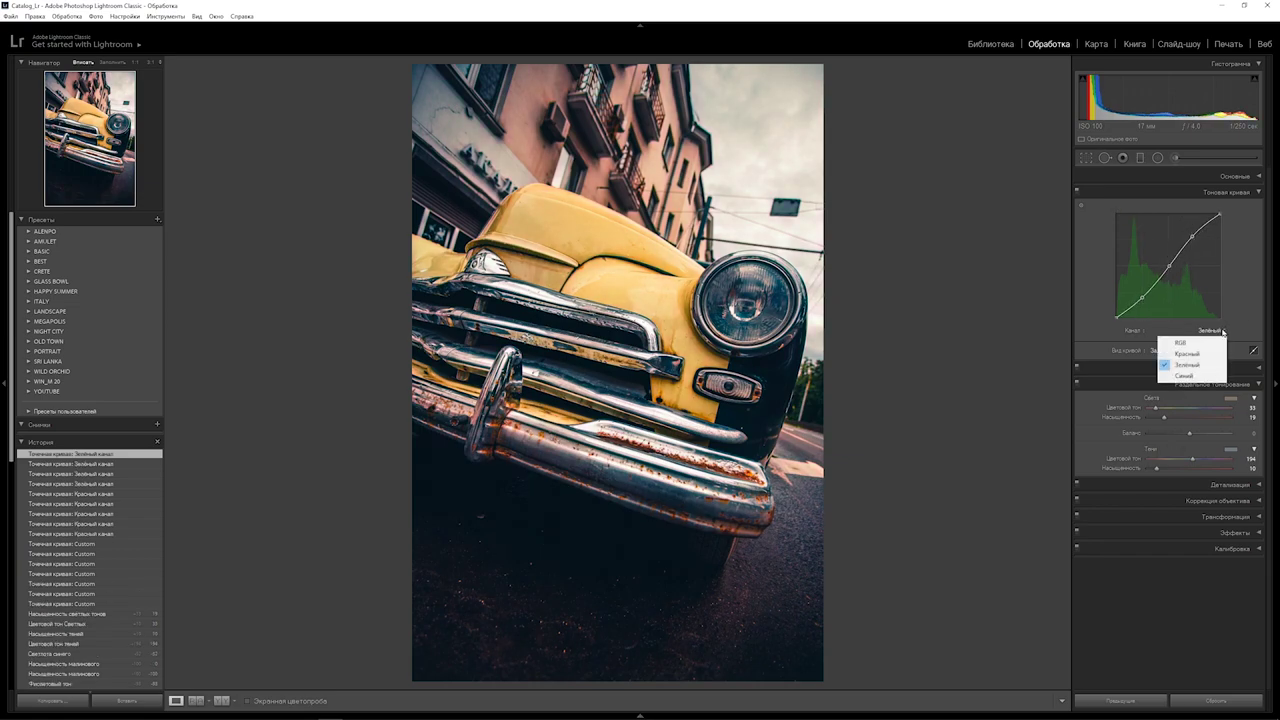
left_click(1198, 380)
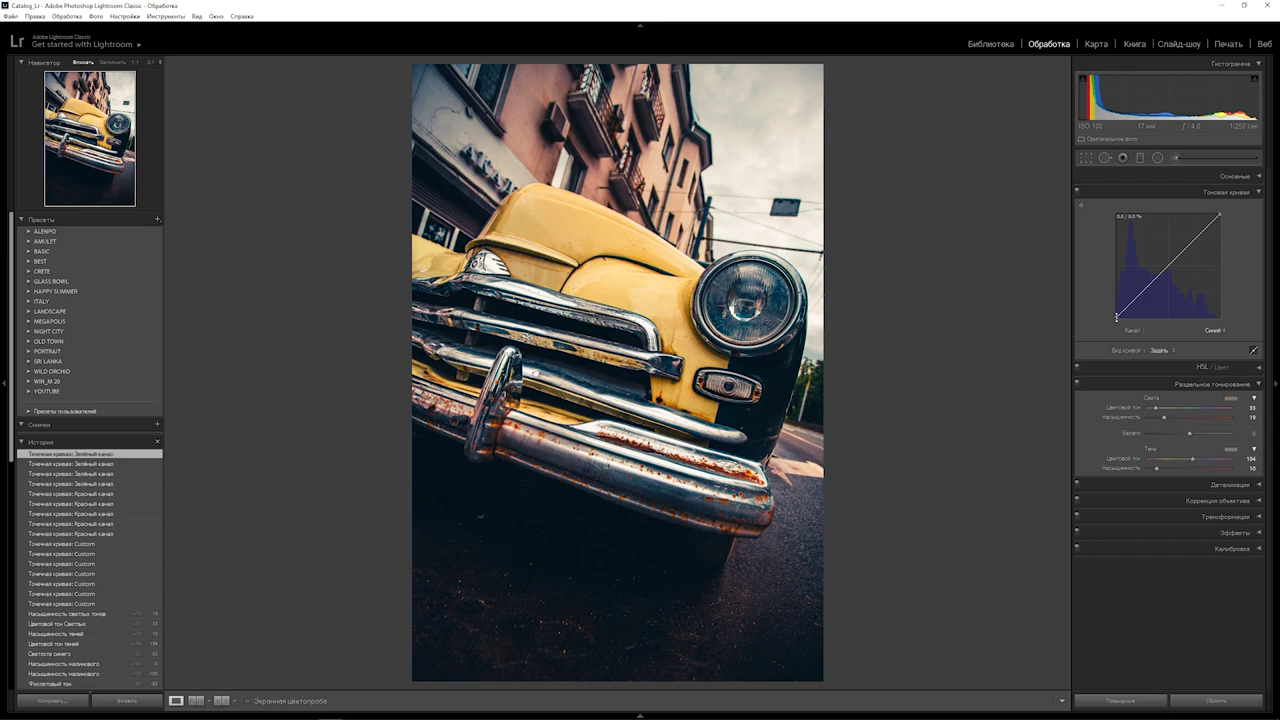
Step: Lift the Blue channel black point and add shadow, midtone and highlight points
left_click_drag(1117, 318, 1096, 288)
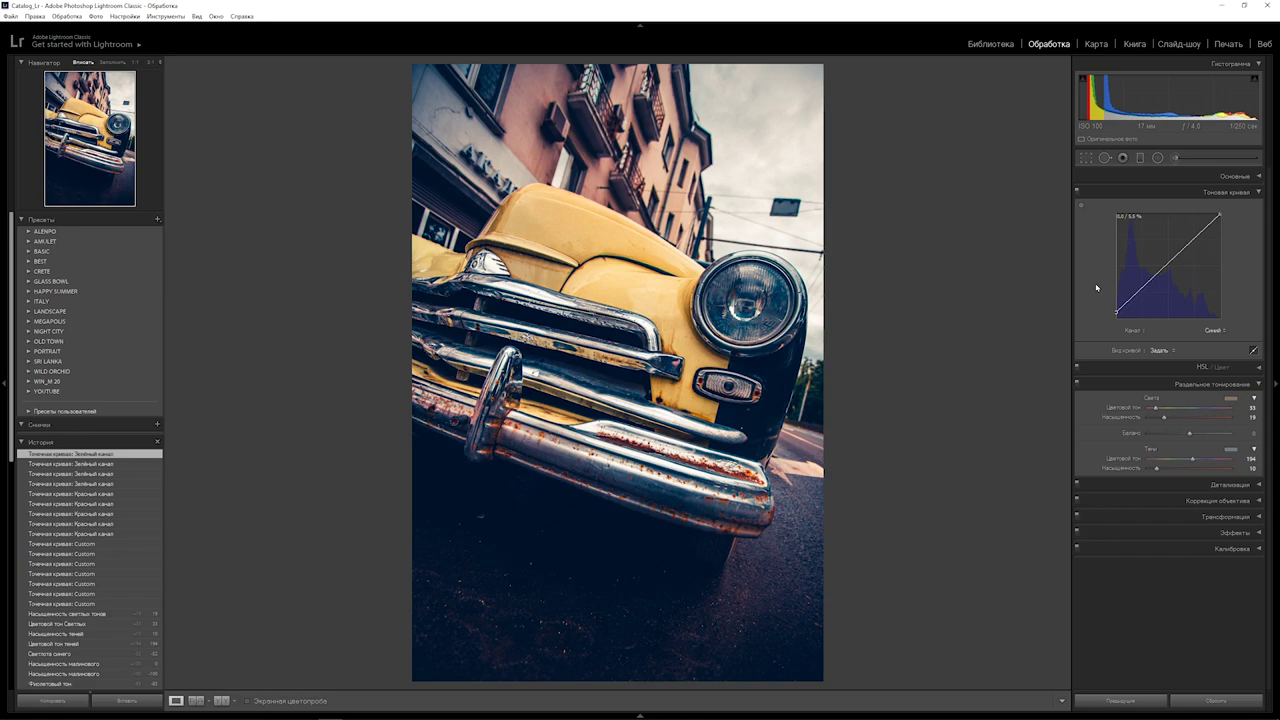
left_click_drag(1096, 288, 1096, 292)
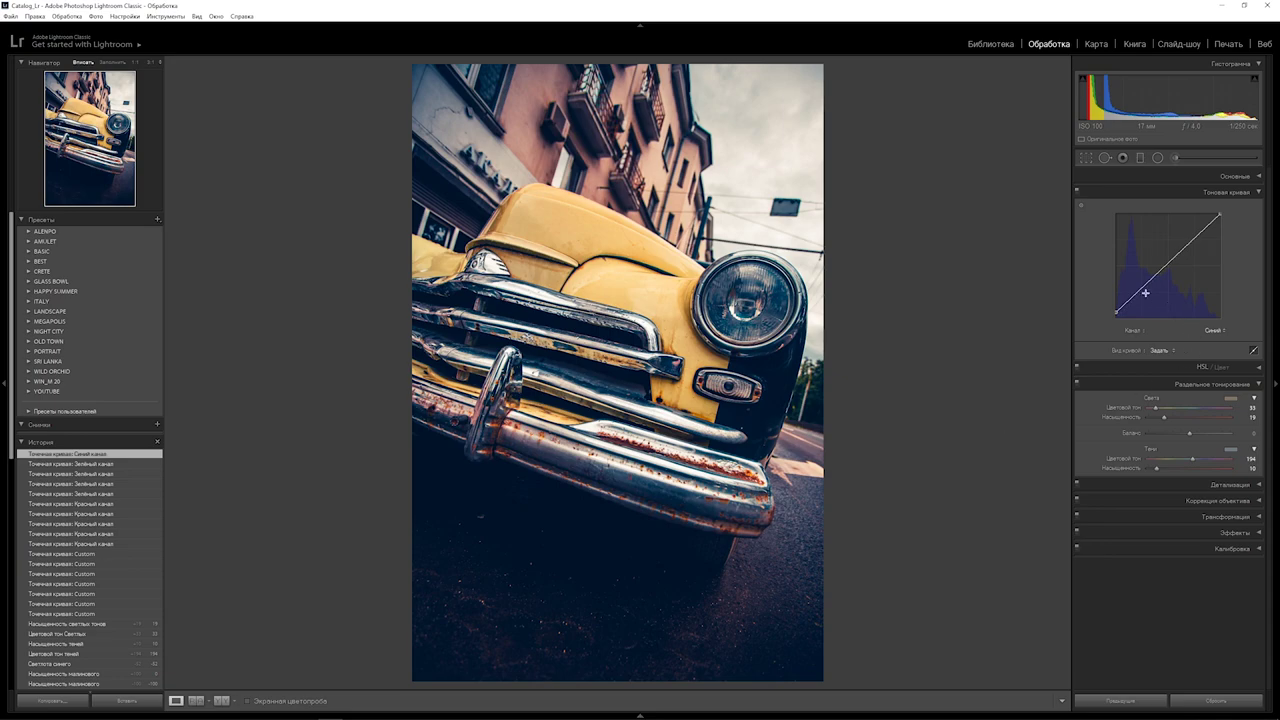
left_click_drag(1143, 289, 1136, 342)
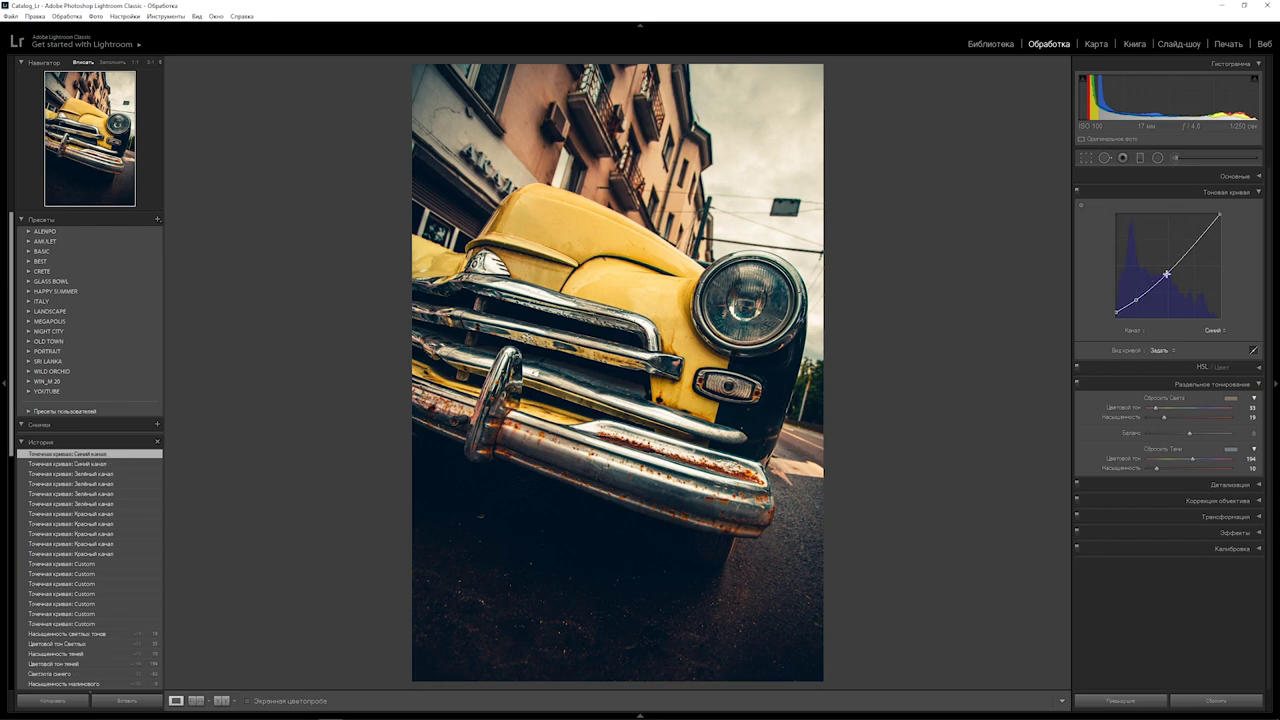
left_click_drag(1165, 275, 1168, 267)
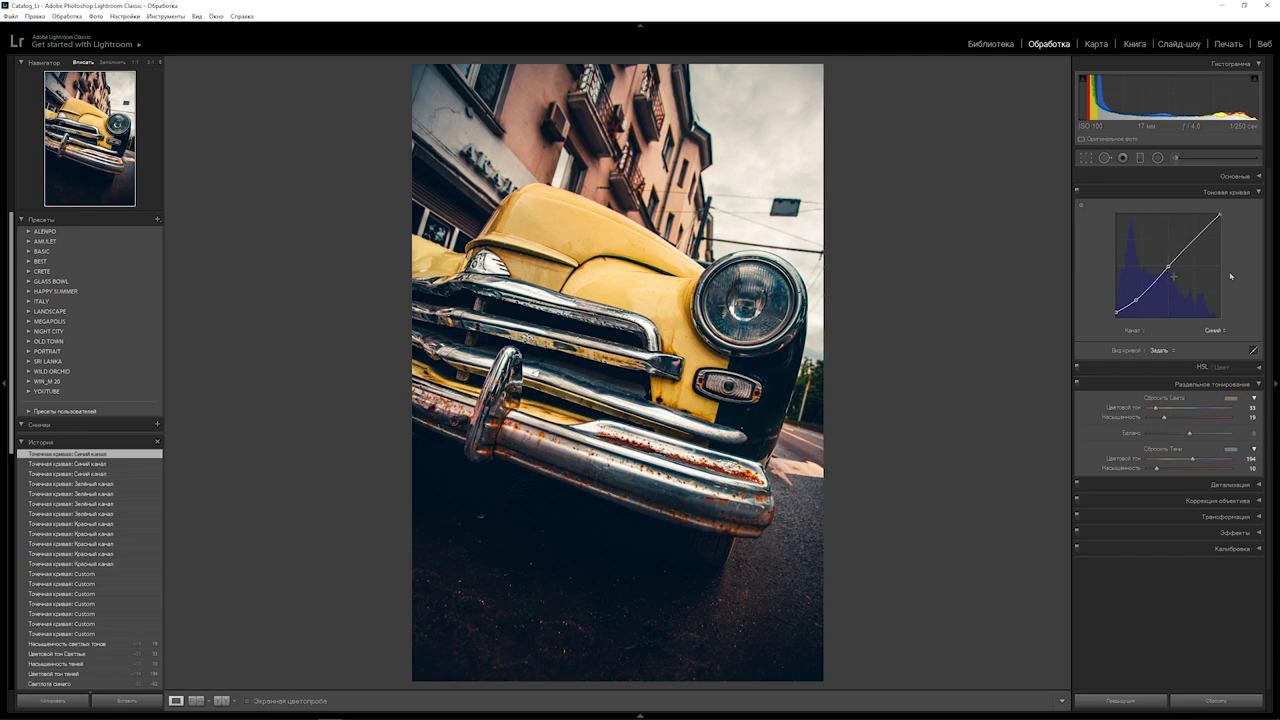
left_click_drag(1195, 239, 1177, 213)
left_click(1155, 284)
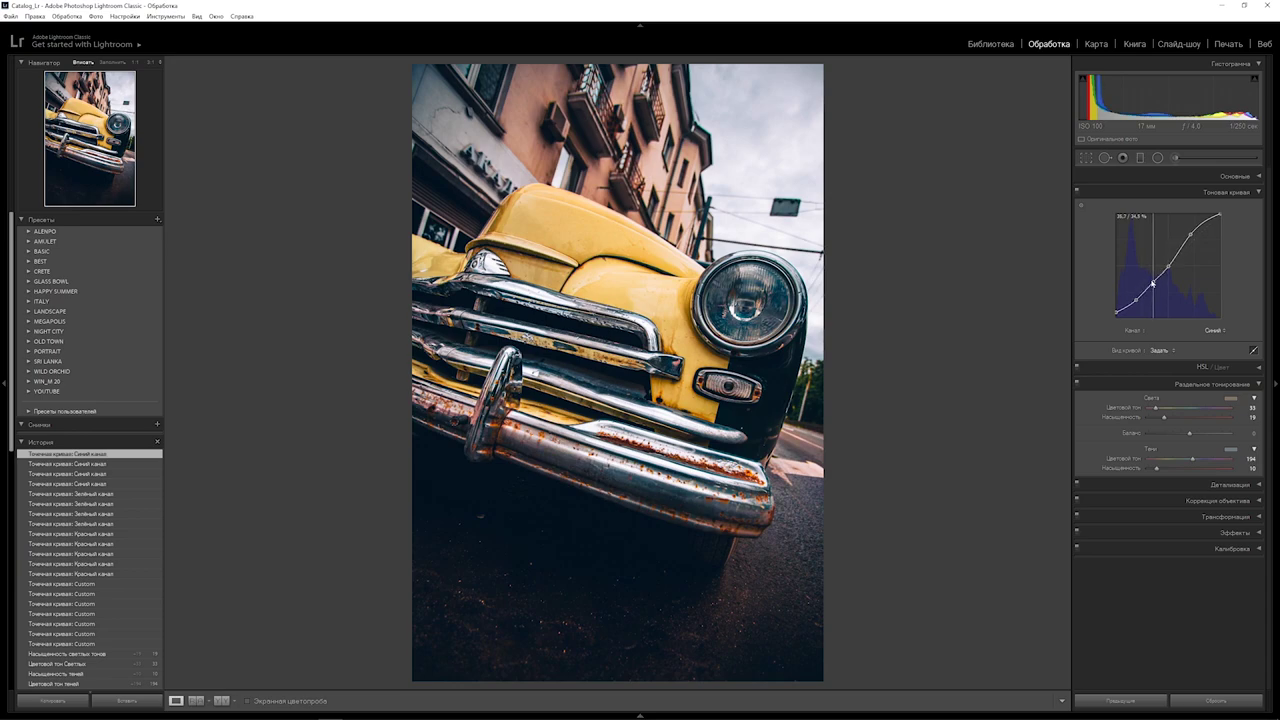
left_click_drag(1153, 286, 1124, 314)
left_click(1126, 311)
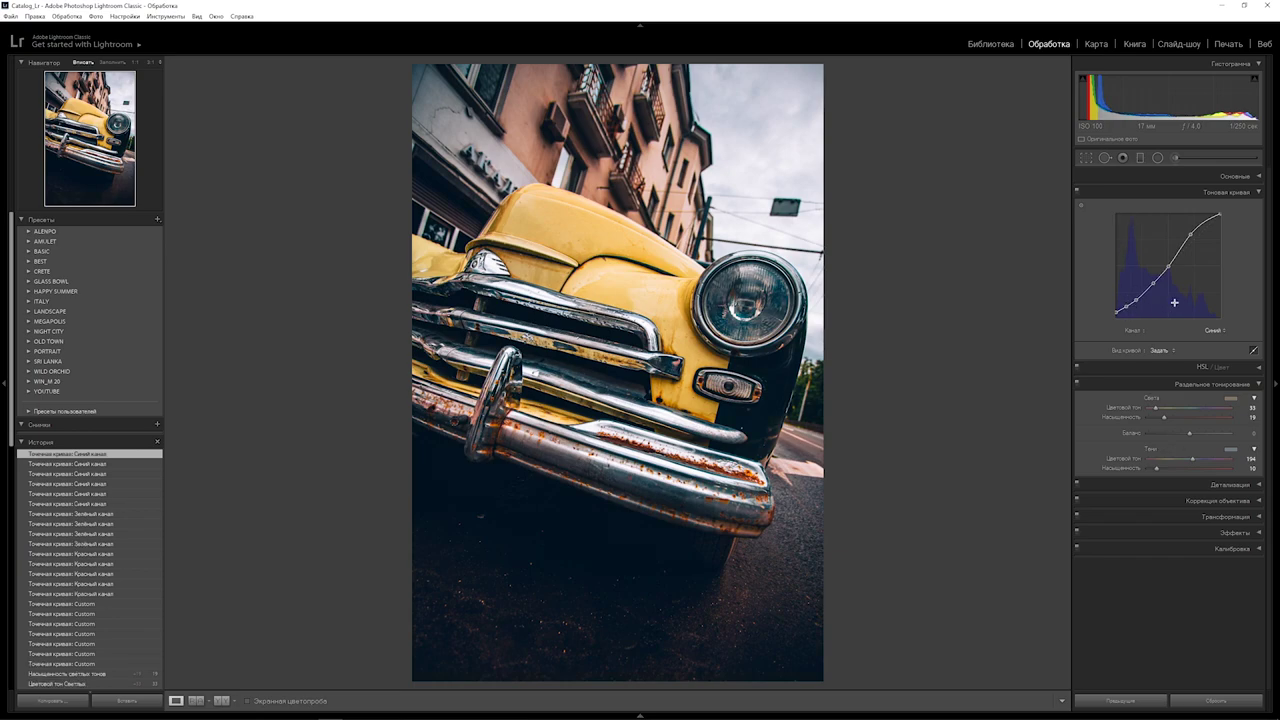
Step: Set Whites to −62 and Blacks to +59 in the Basic panel
left_click(1259, 176)
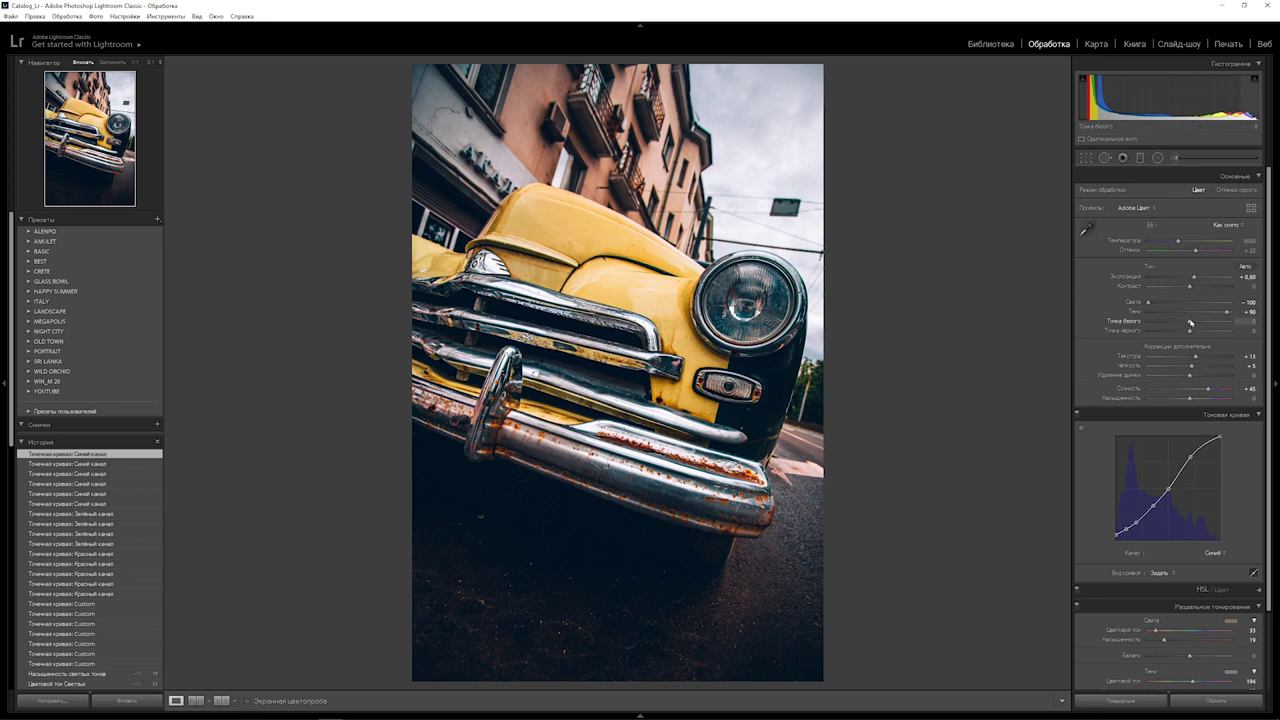
left_click_drag(1190, 321, 1164, 321)
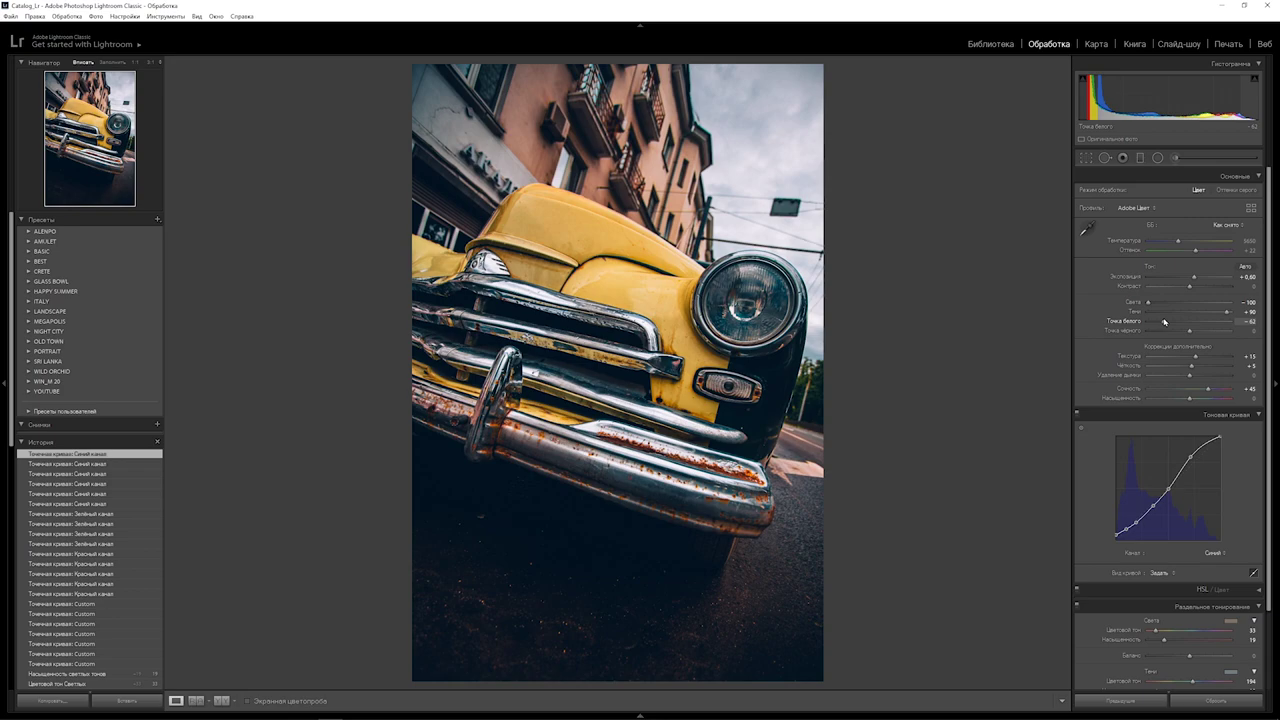
left_click_drag(1189, 330, 1212, 326)
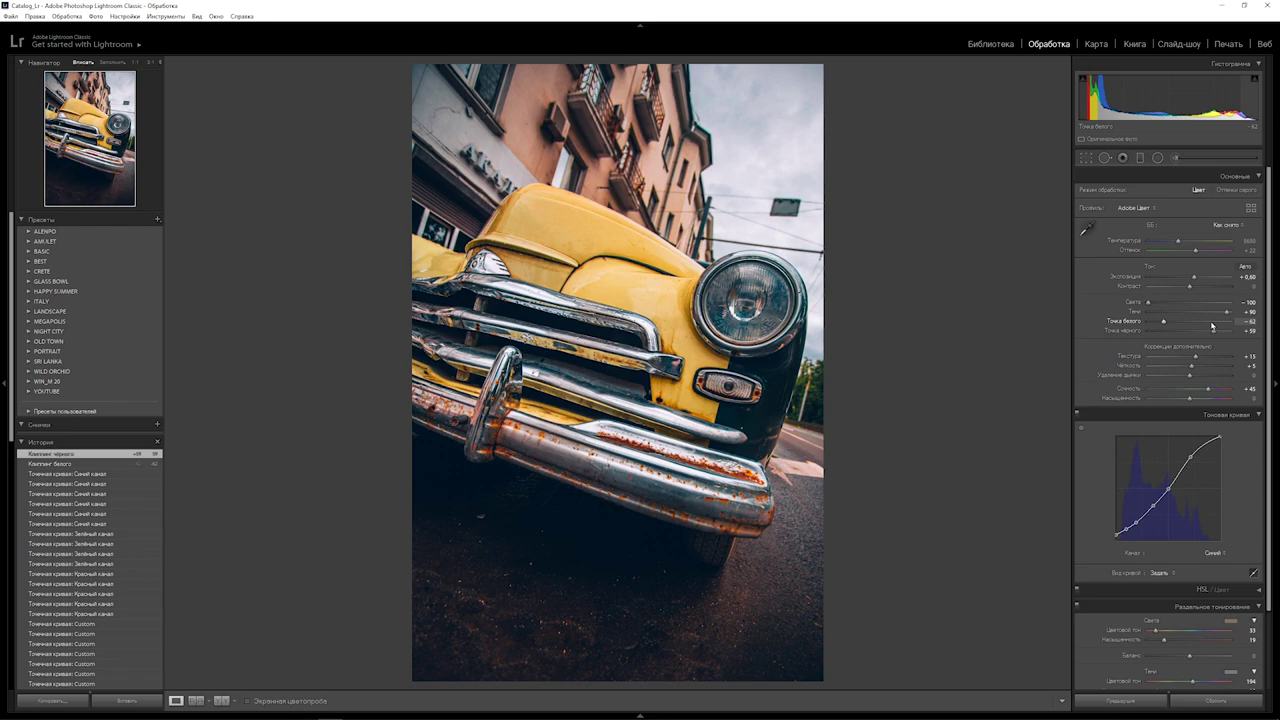
Step: Add a post-crop vignette: Amount −5, Midpoint 21, Roundness +100, Feather 100
left_click(1256, 607)
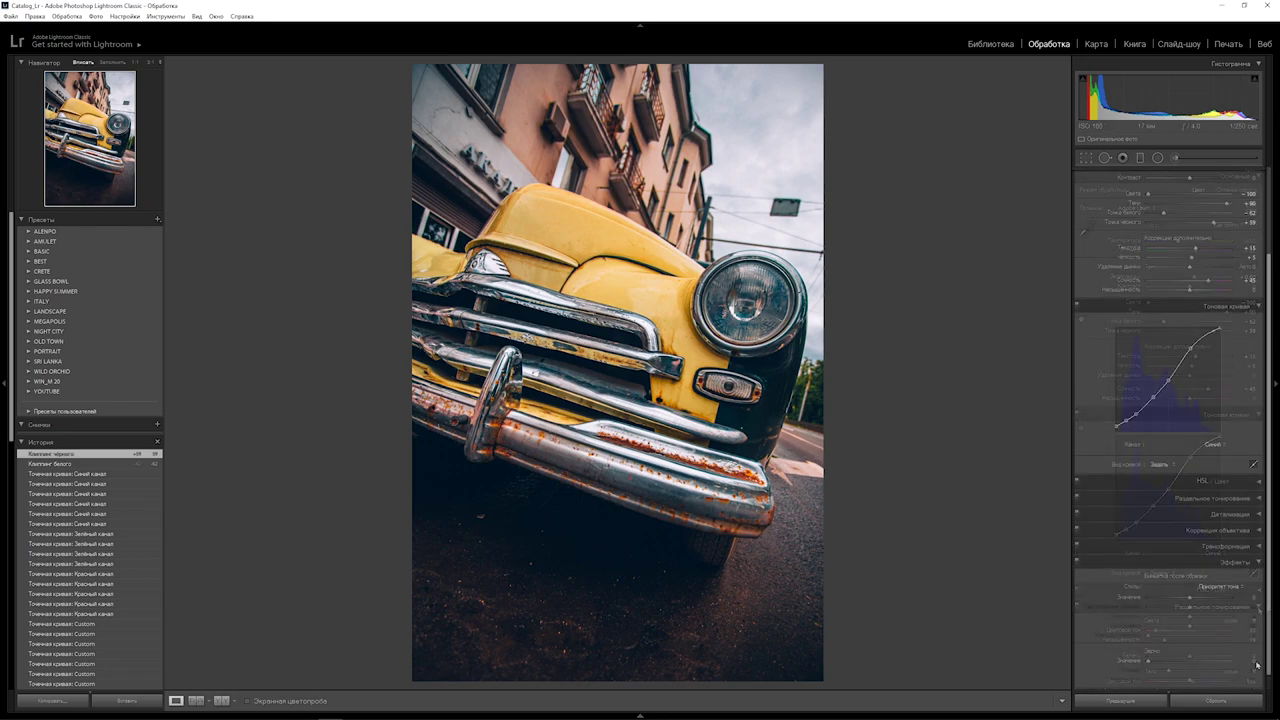
scroll(1244, 548, "down", 2)
scroll(1244, 548, "down", 1)
left_click_drag(1189, 581, 1184, 581)
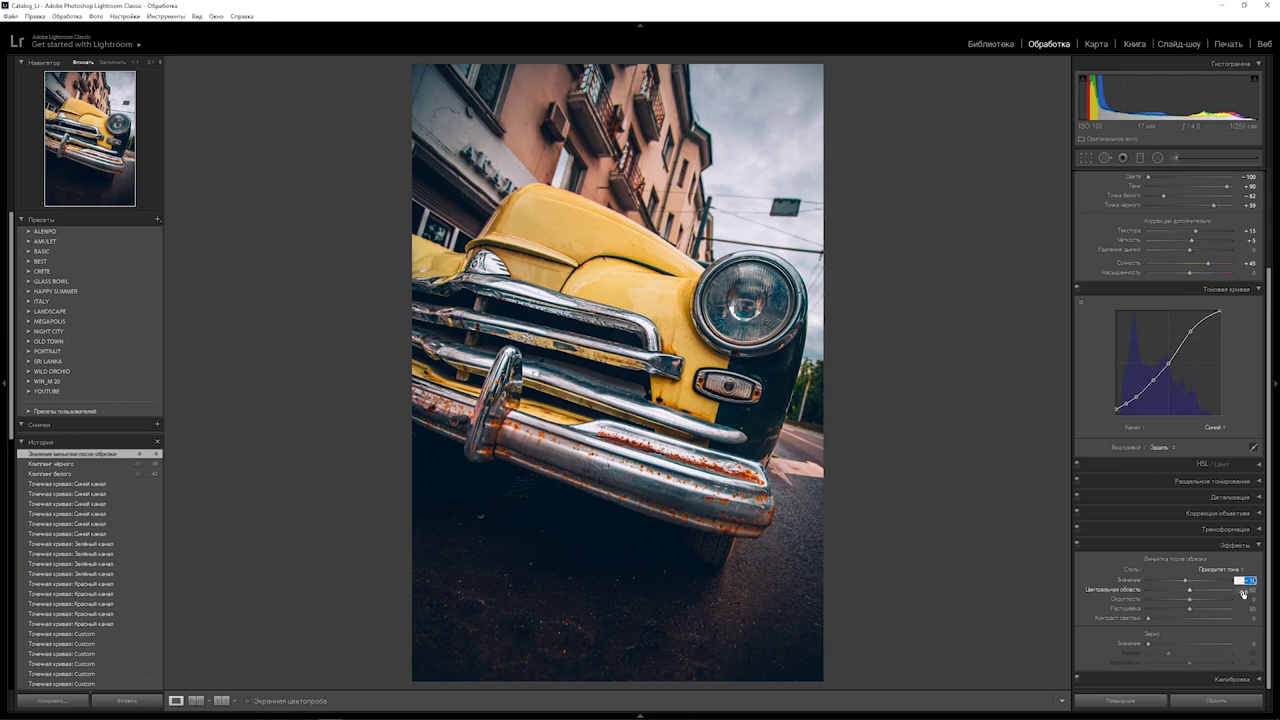
left_click_drag(1147, 592, 1145, 592)
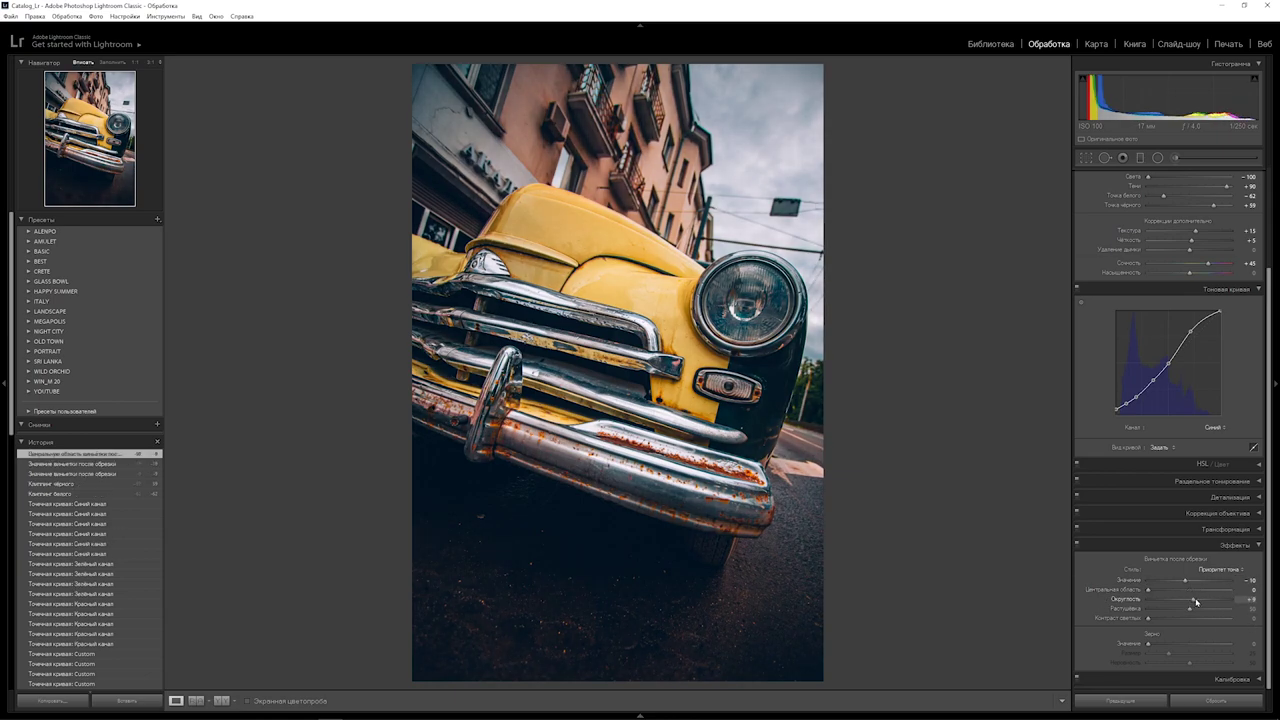
left_click_drag(1190, 602, 1230, 608)
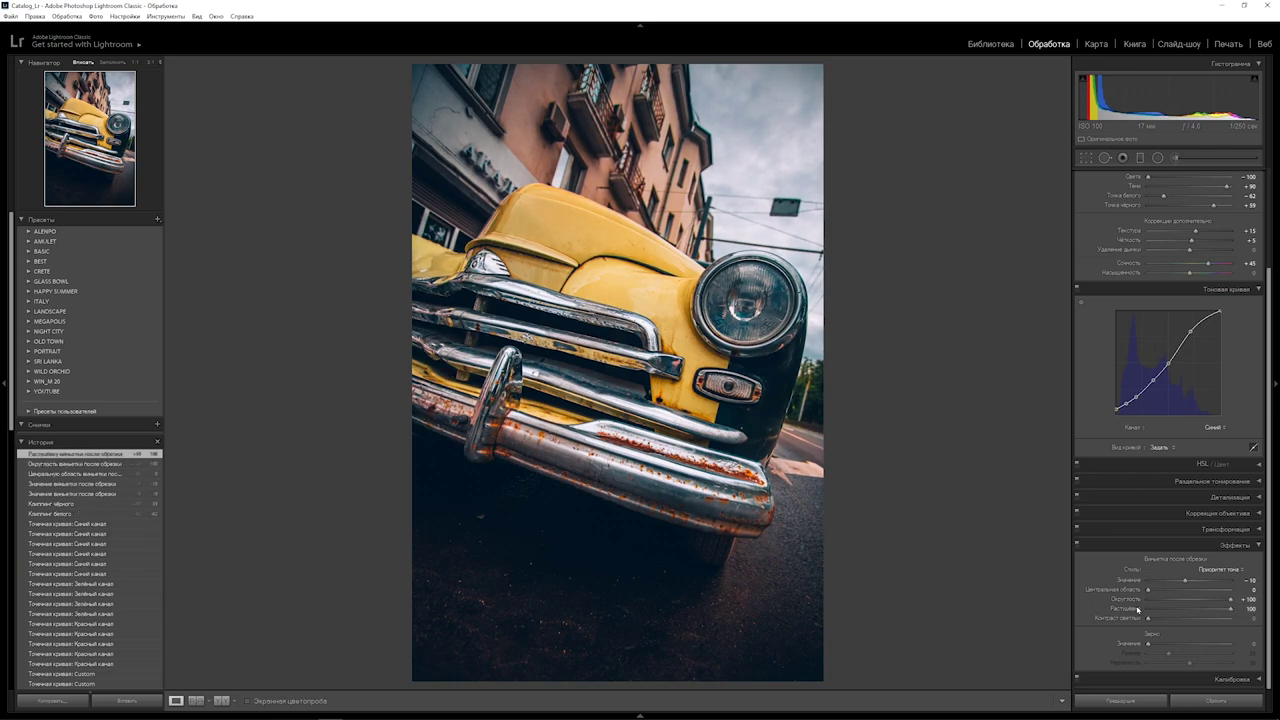
left_click_drag(1150, 590, 1188, 579)
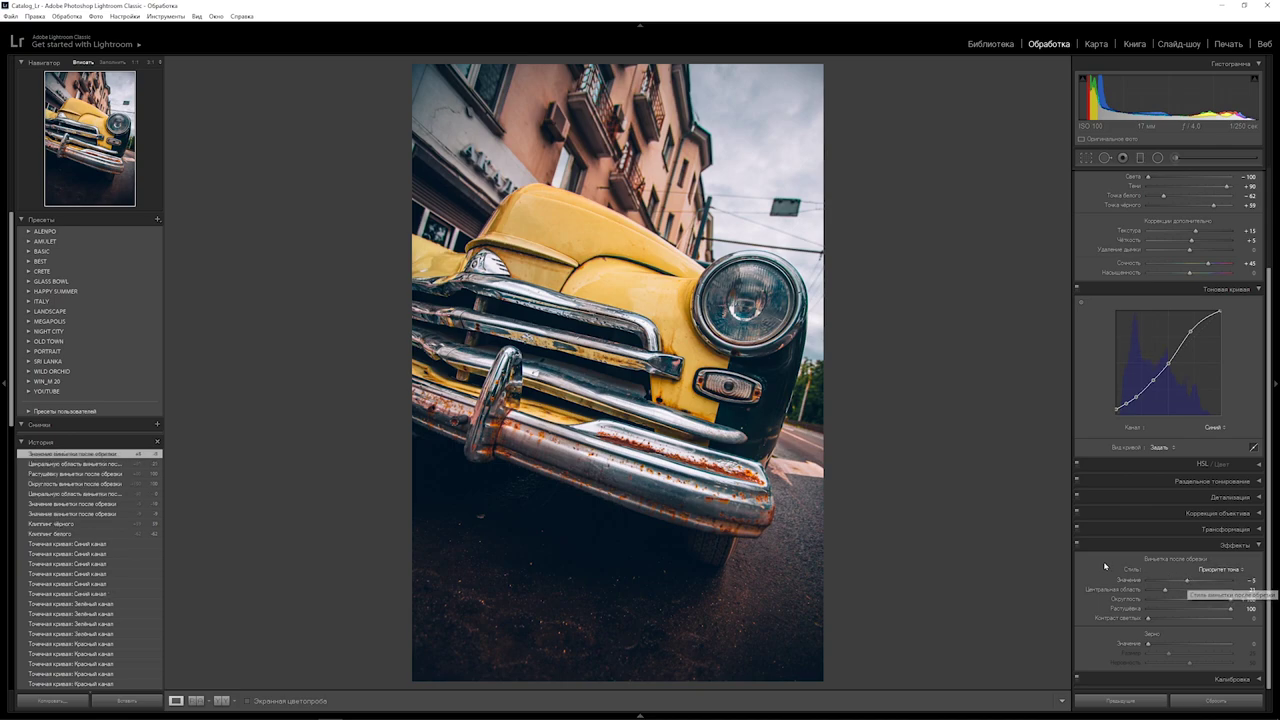
left_click(1077, 546)
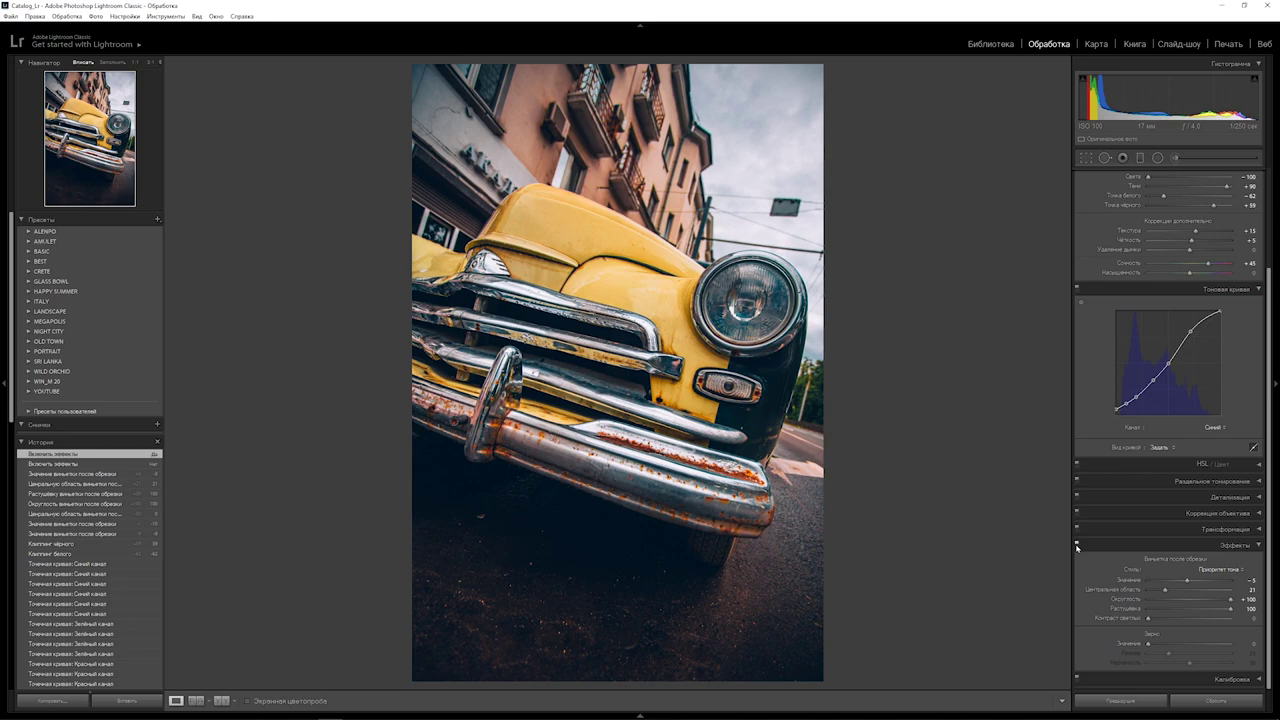
left_click(1077, 546)
left_click(1077, 546)
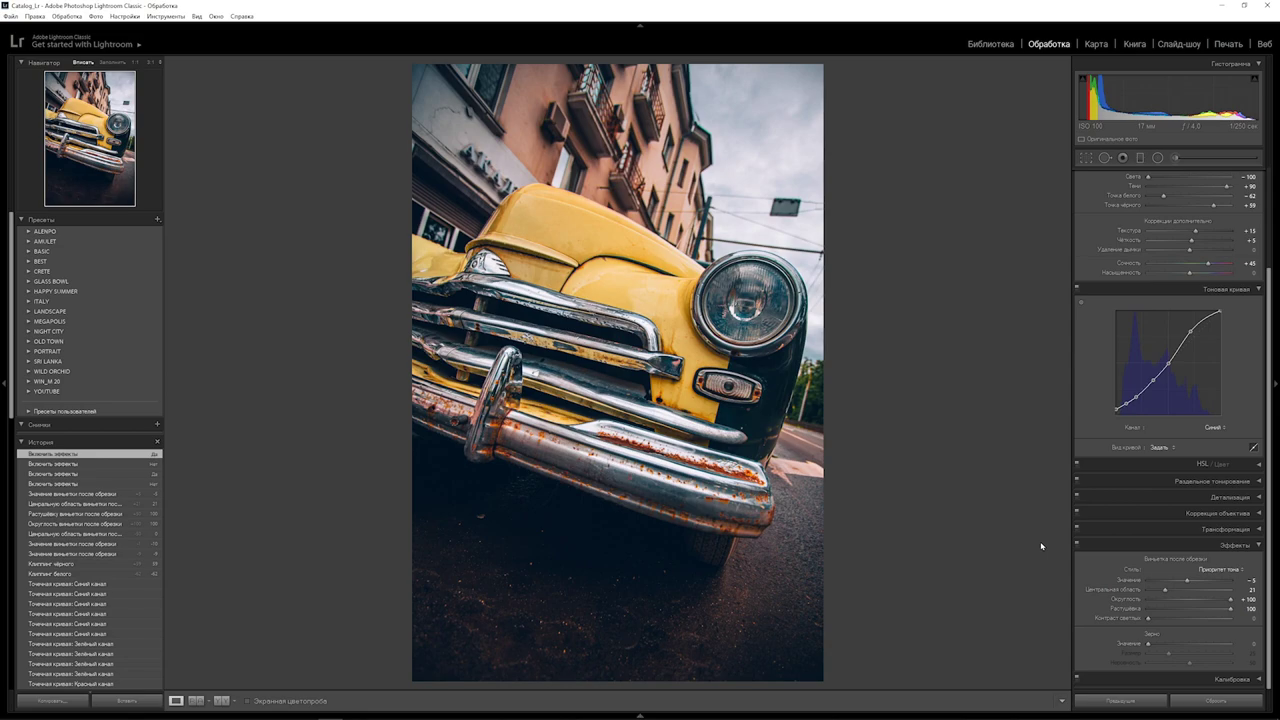
Step: Set up the Adjustment Brush with a yellow tint of hue 49, saturation 83
left_click(1176, 157)
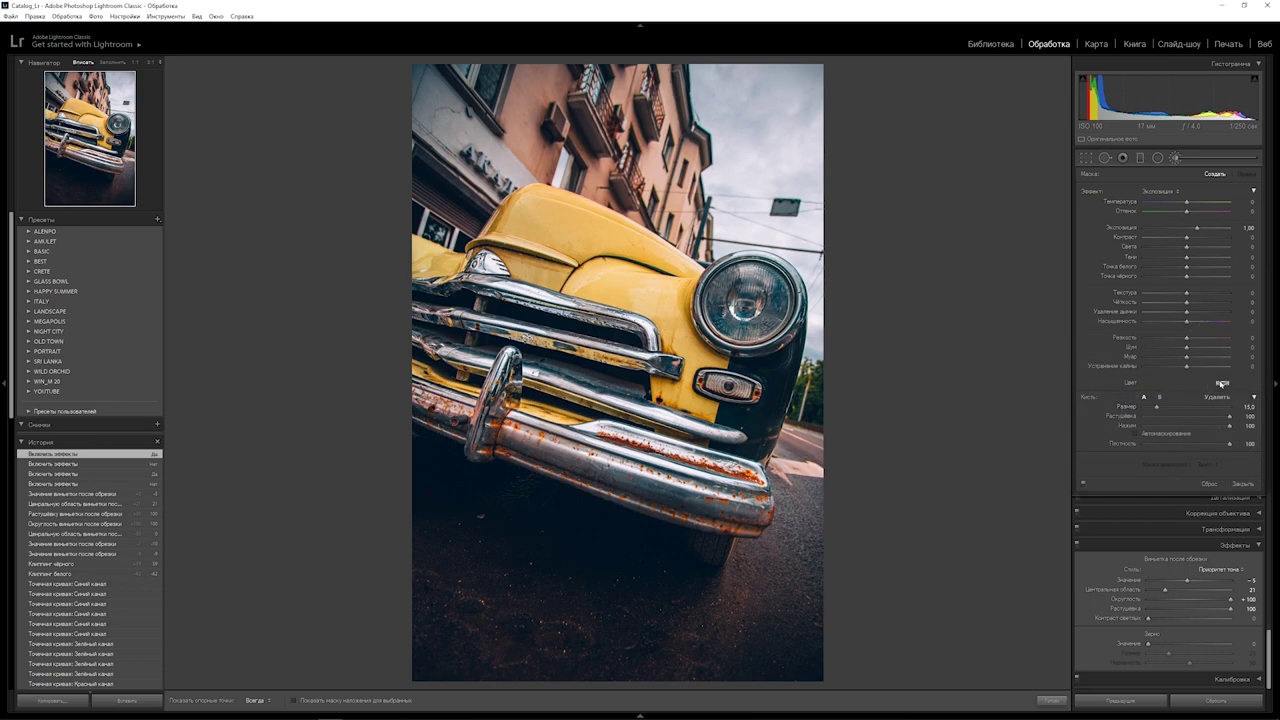
left_click(1222, 384)
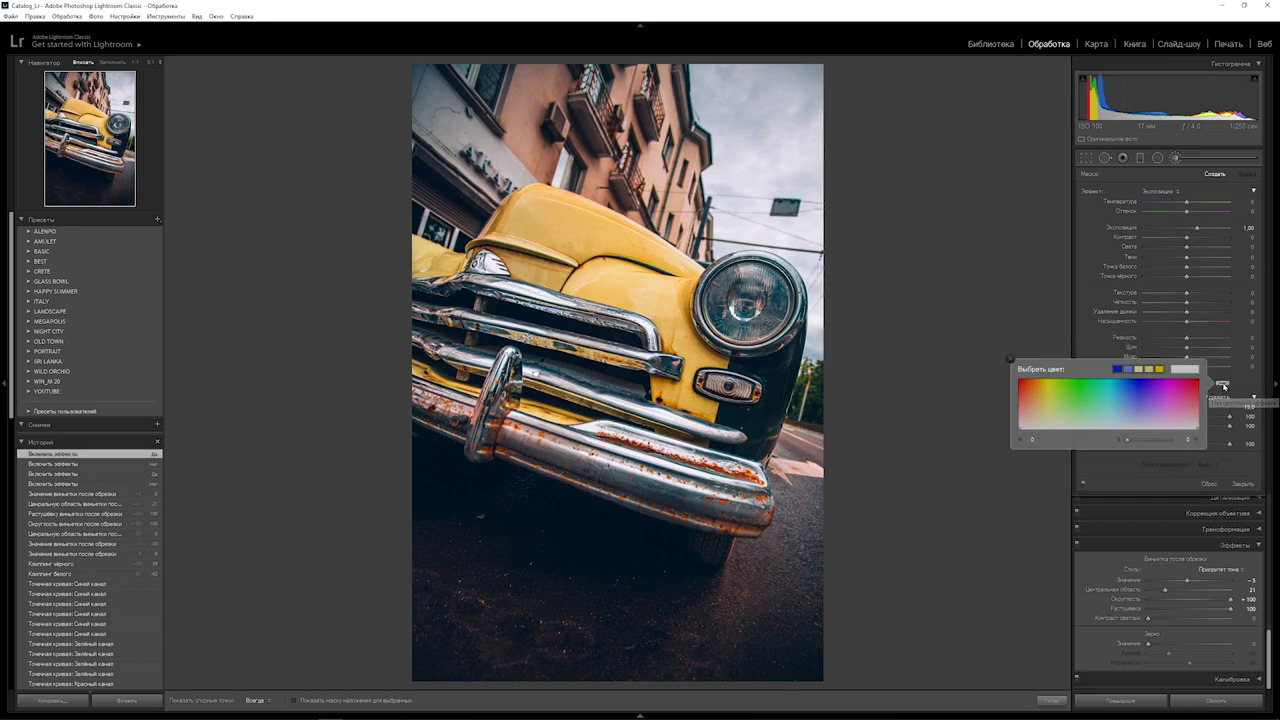
left_click(1047, 383)
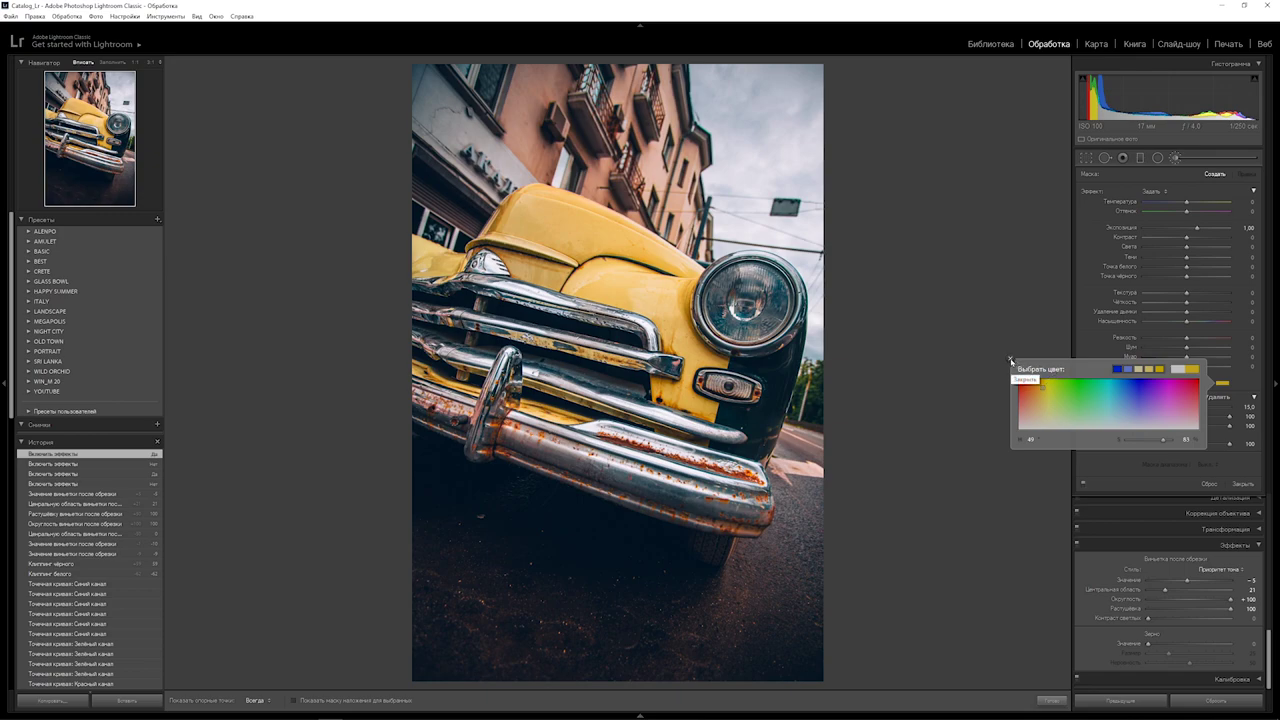
left_click(1011, 361)
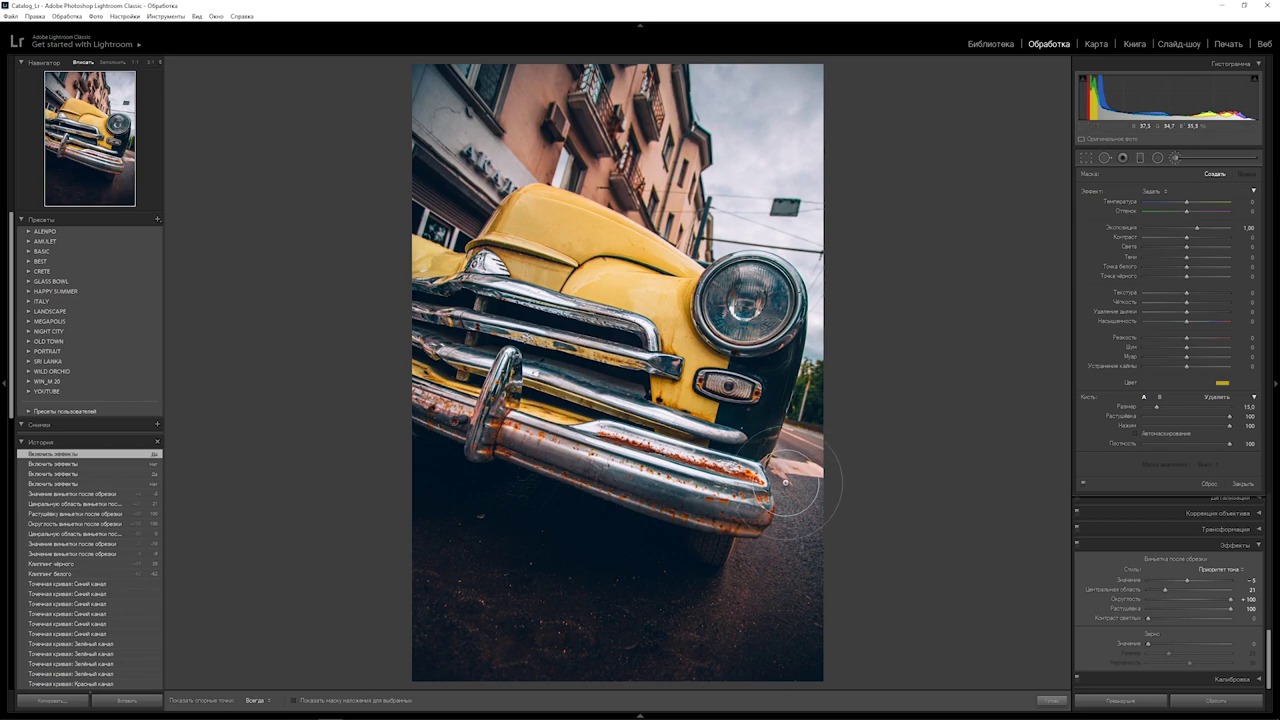
Step: At 1:1 zoom, set feather to about 50, shrink the brush, and paint the road arrow yellow
key("z")
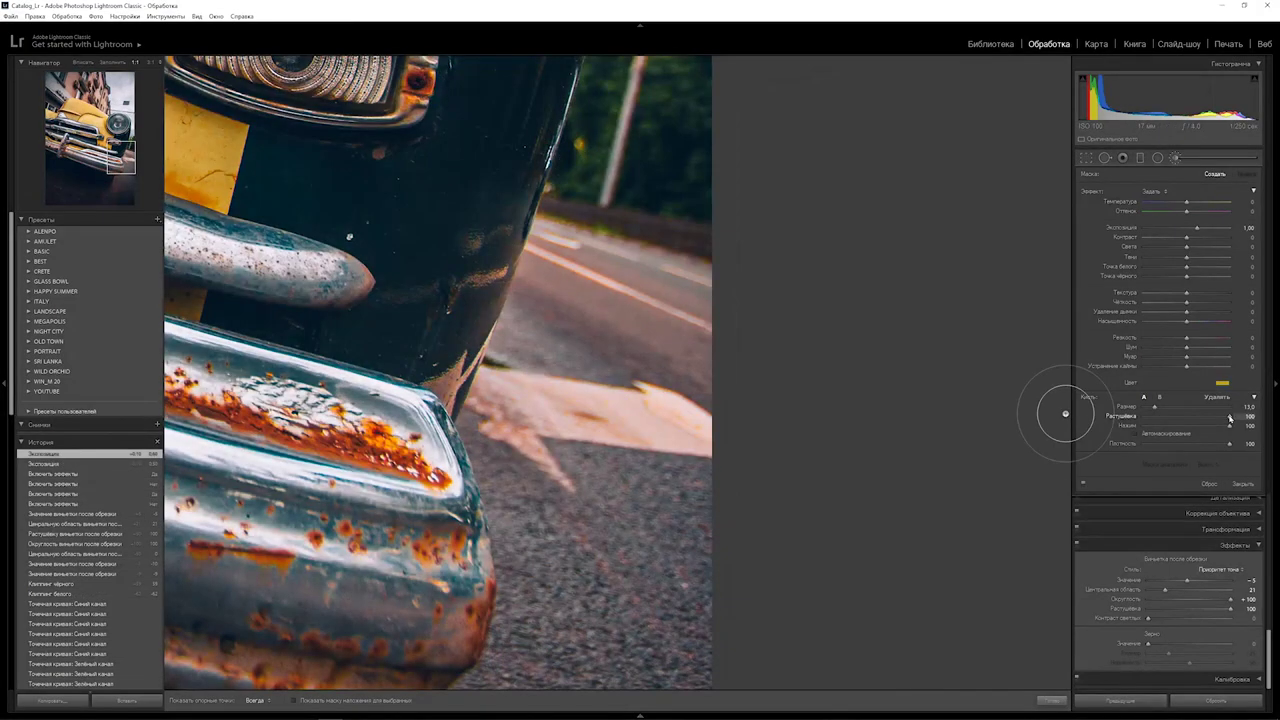
left_click_drag(1230, 418, 1189, 418)
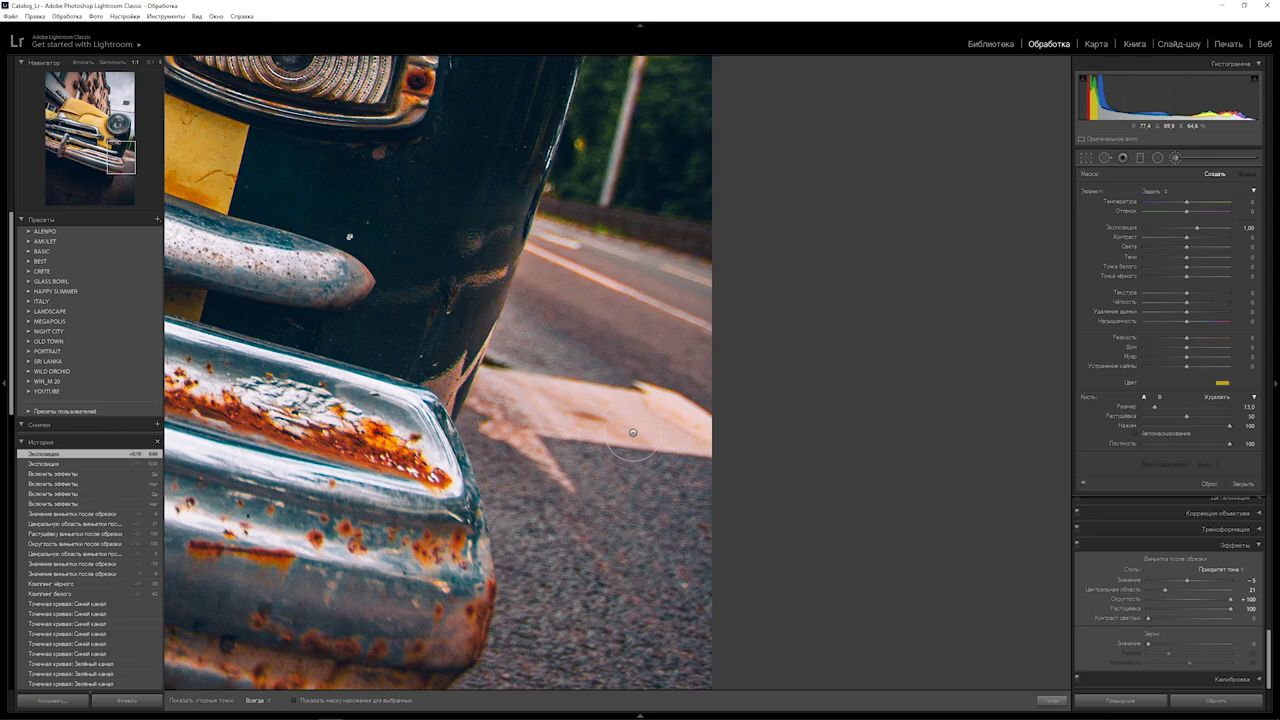
scroll(629, 431, "down", 2)
scroll(626, 423, "down", 2)
key("h")
left_click_drag(626, 423, 500, 392)
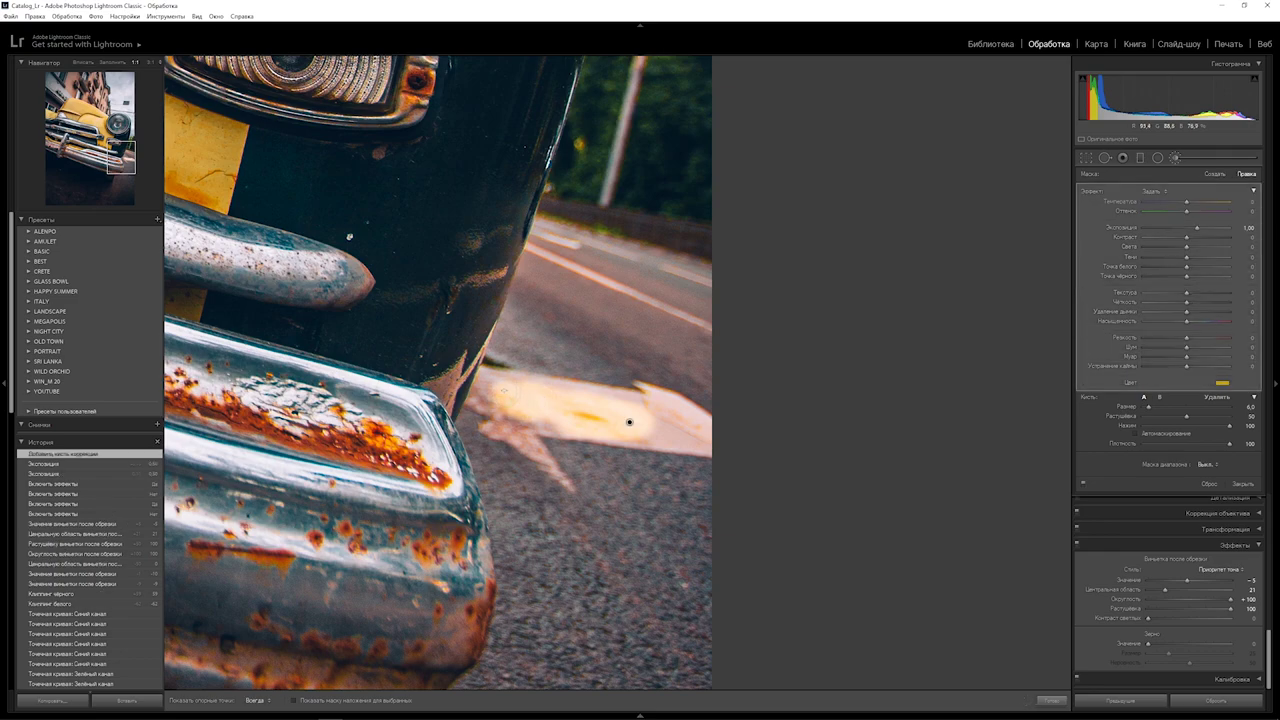
Step: Reset brush exposure to zero and lower the yellow tint's saturation, comparing before and after
double_click(1197, 228)
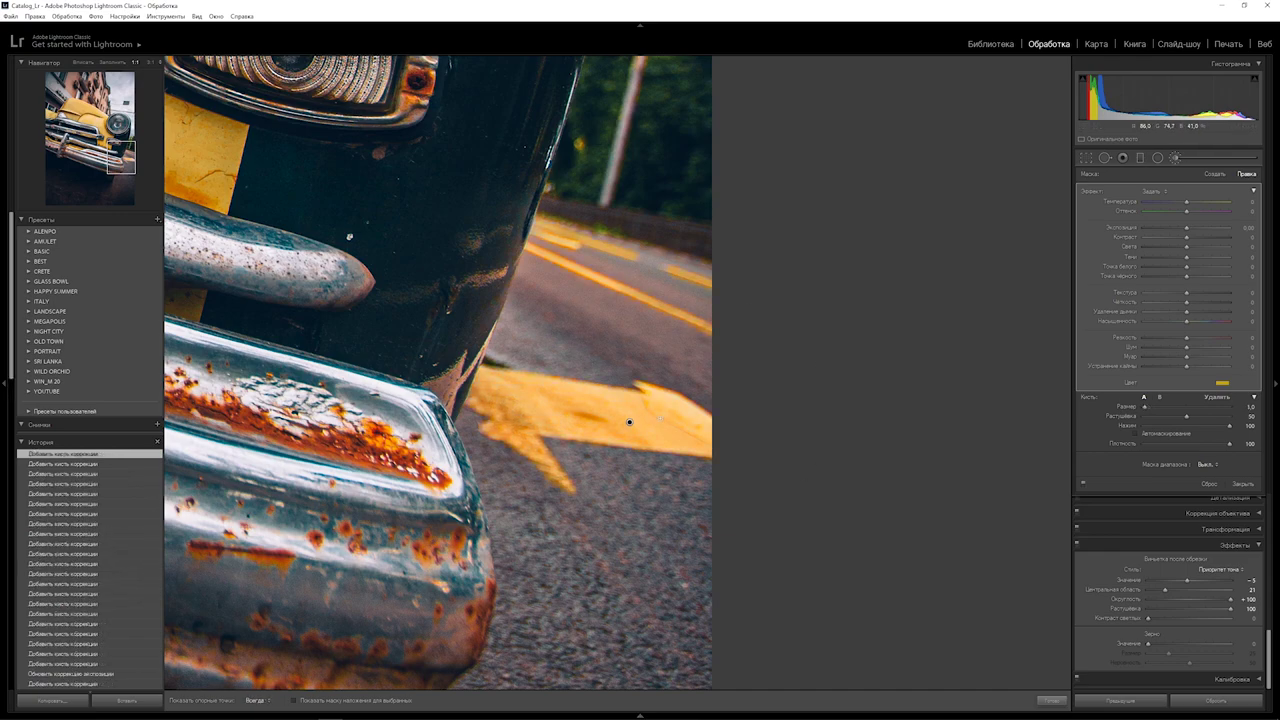
left_click(1223, 384)
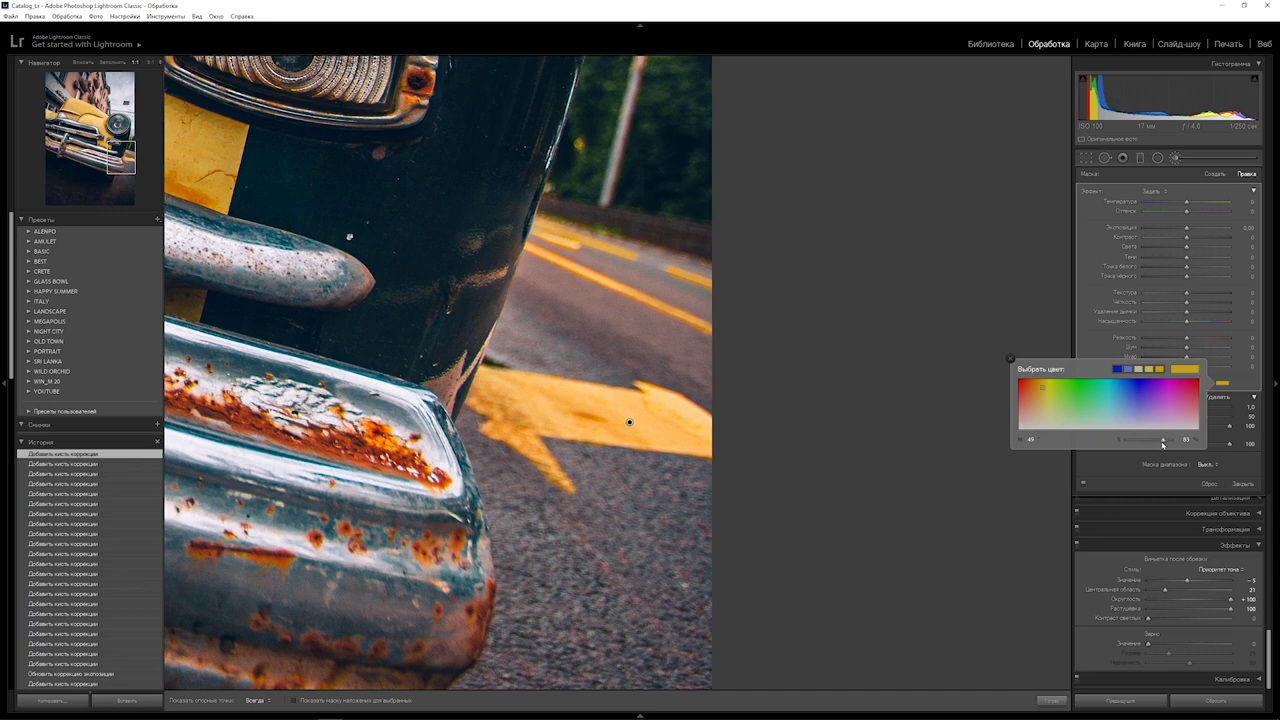
mouse_move(1163, 441)
left_mouse_down()
mouse_move(1139, 441)
mouse_move(1153, 437)
left_mouse_up()
left_click_drag(1155, 437, 1157, 437)
left_click(982, 441)
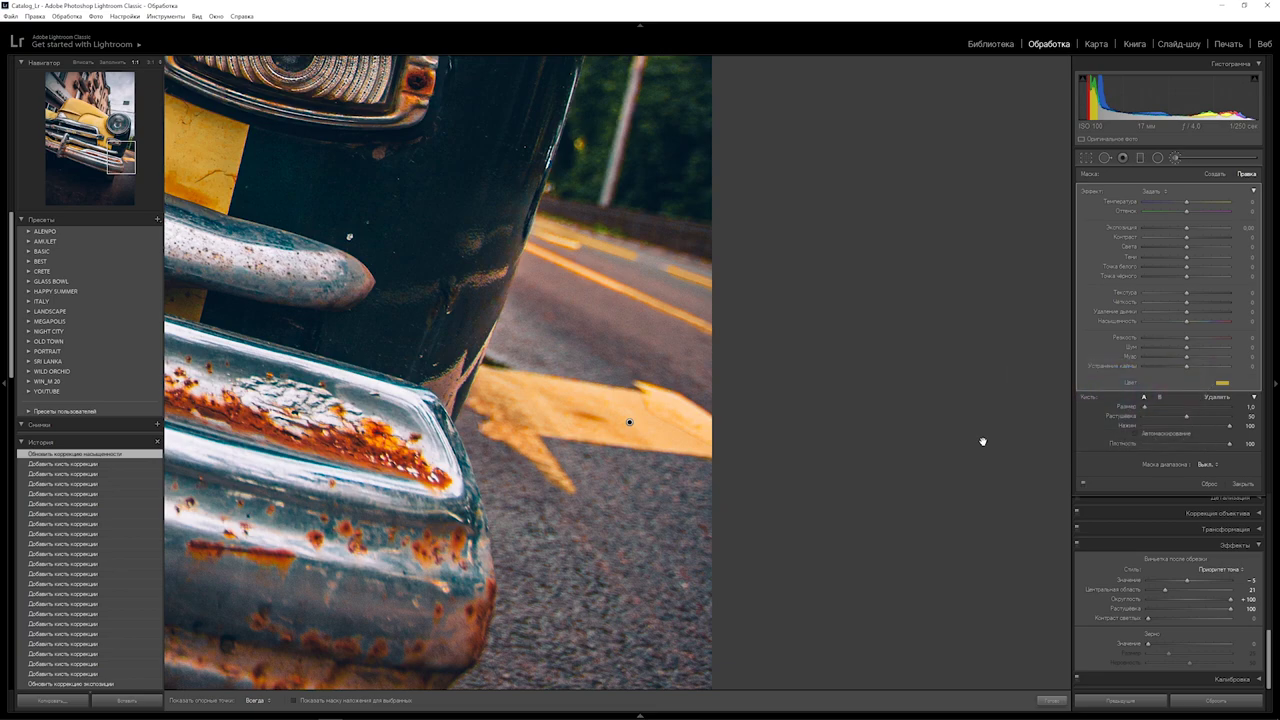
left_click(982, 441)
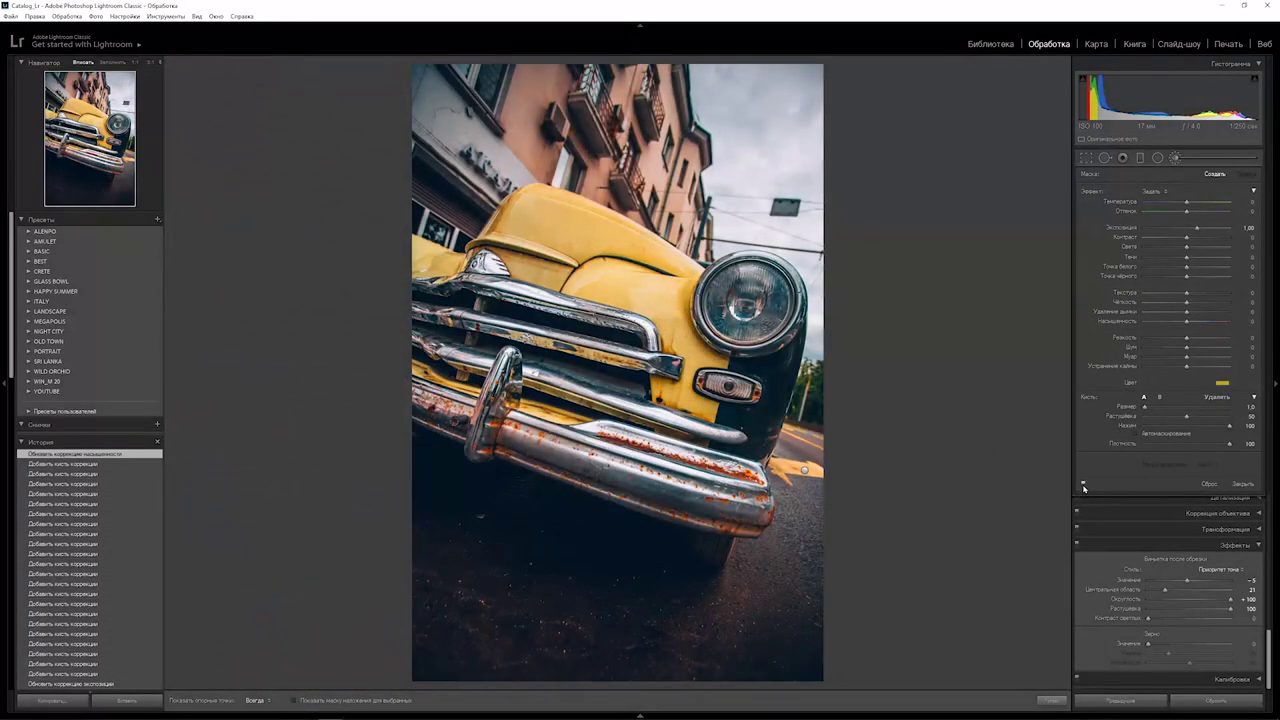
left_click(1083, 485)
left_click(1083, 485)
Step: Change the brush tint to orange (hue 26, saturation 79)
left_click(1222, 384)
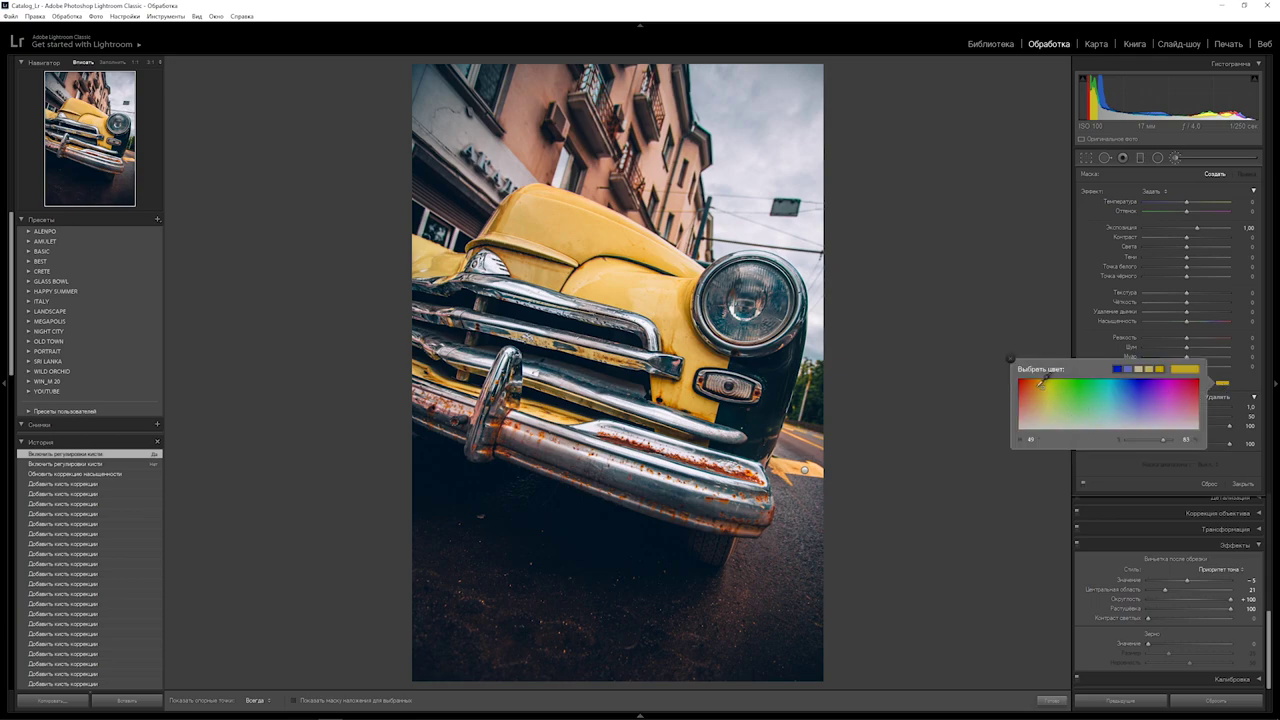
left_click_drag(1040, 381, 1034, 387)
left_click(1010, 358)
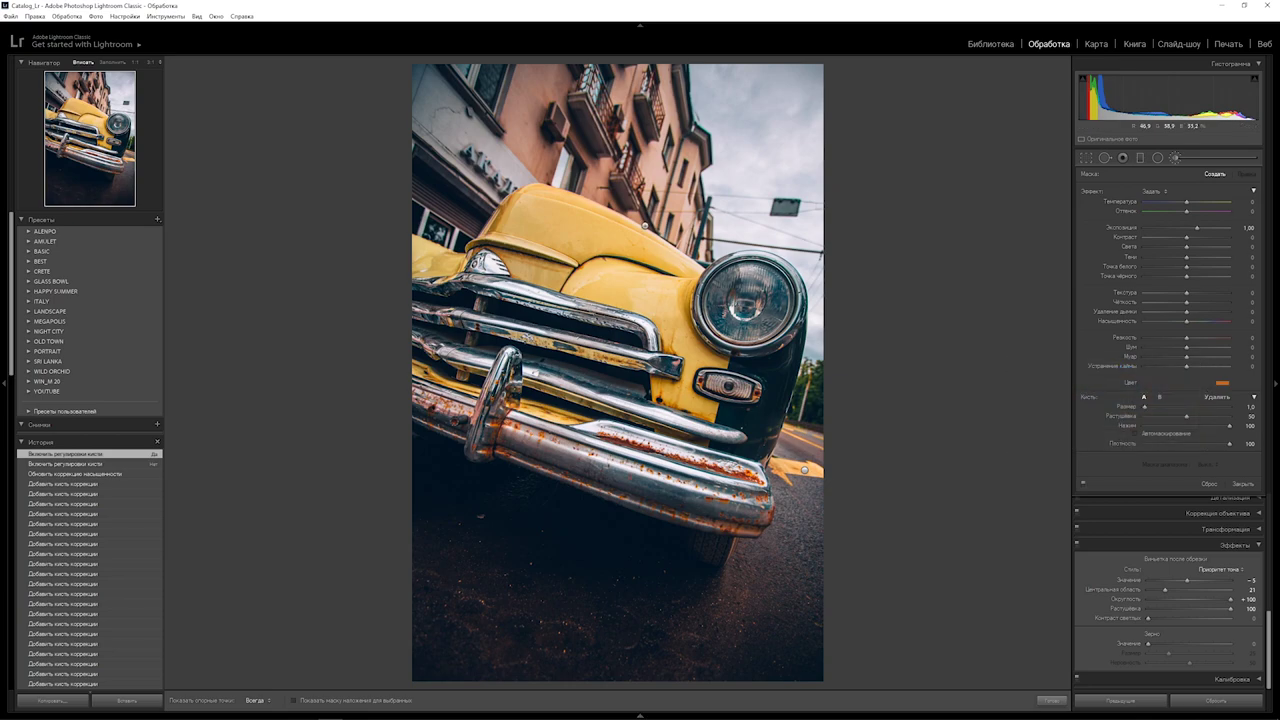
key("z")
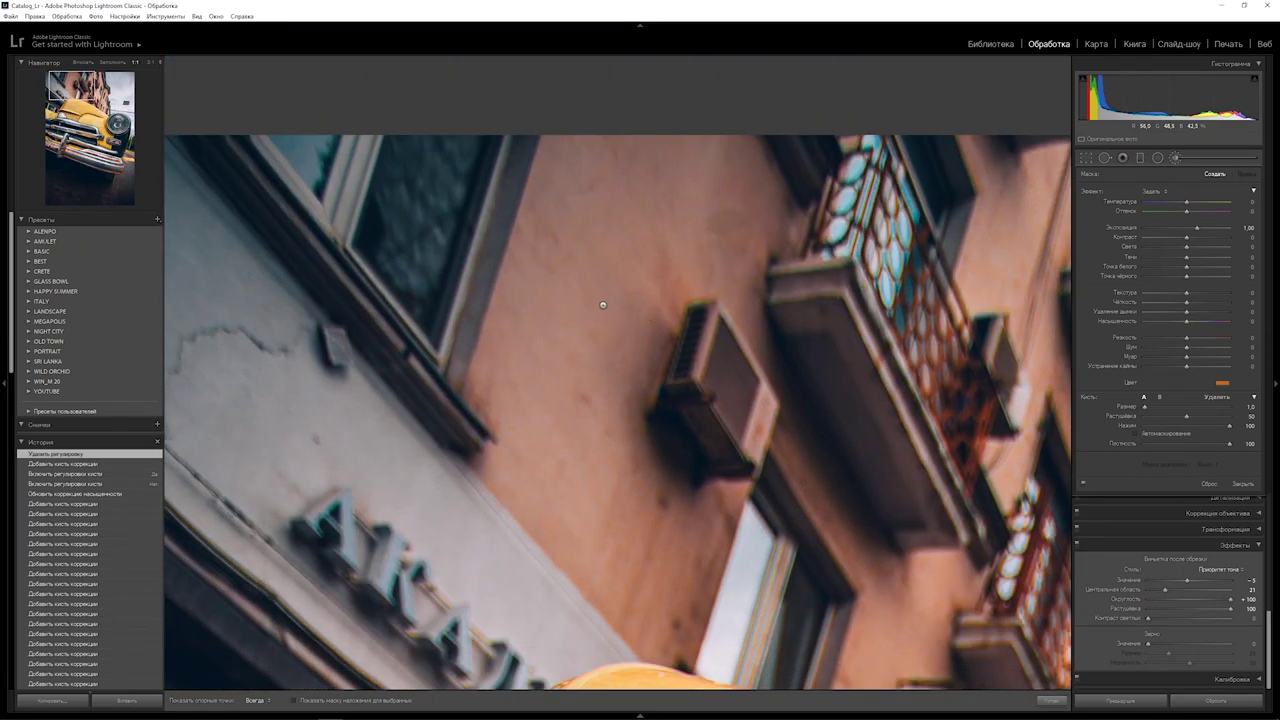
Step: Paint orange over the pink building wall with exposure reset to zero
scroll(601, 304, "up", 2)
scroll(601, 304, "up", 5)
left_click_drag(601, 304, 575, 200)
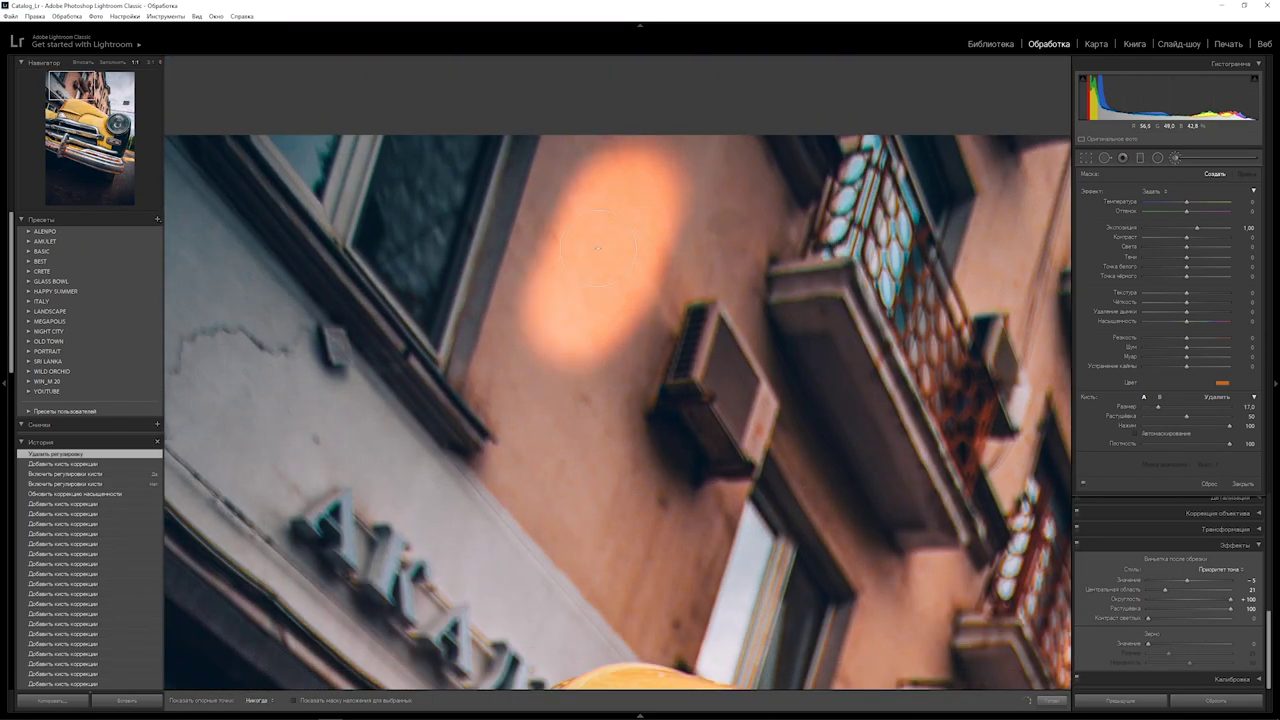
double_click(1122, 227)
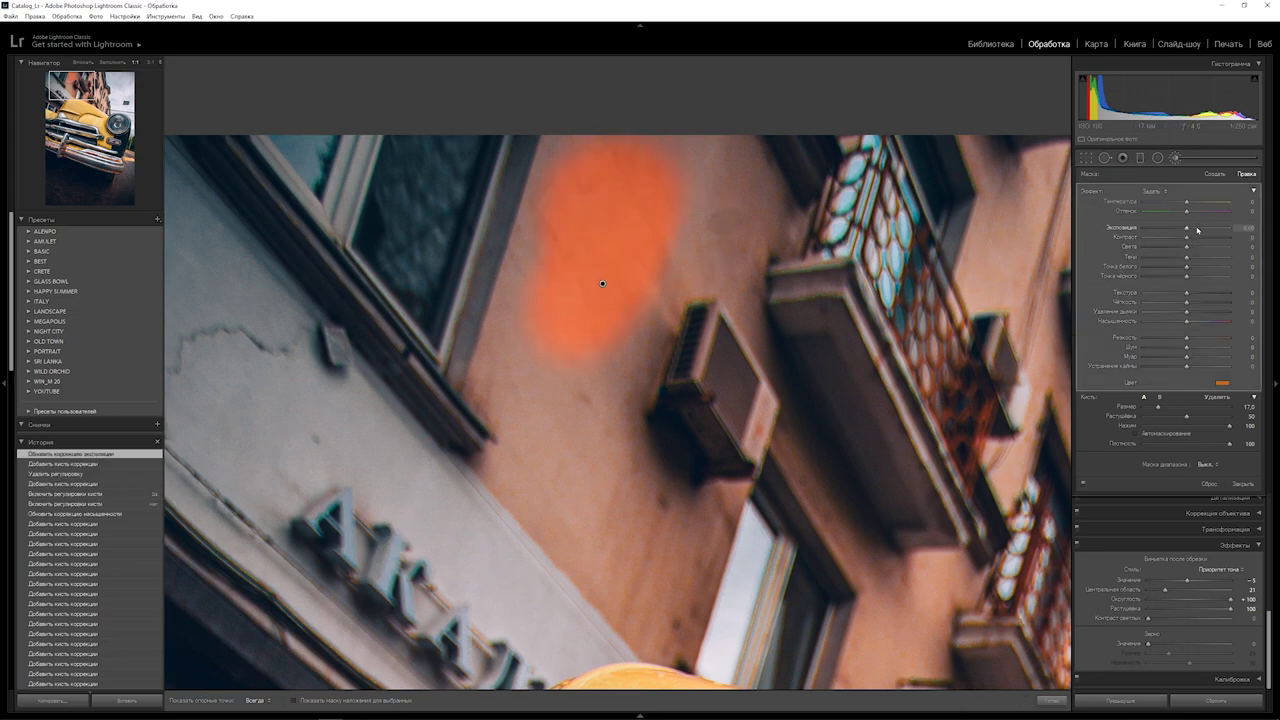
mouse_move(678, 239)
left_mouse_down()
mouse_move(526, 313)
mouse_move(571, 471)
mouse_move(574, 400)
mouse_move(614, 349)
mouse_move(619, 506)
mouse_move(680, 523)
mouse_move(666, 594)
mouse_move(651, 571)
mouse_move(668, 600)
left_mouse_up()
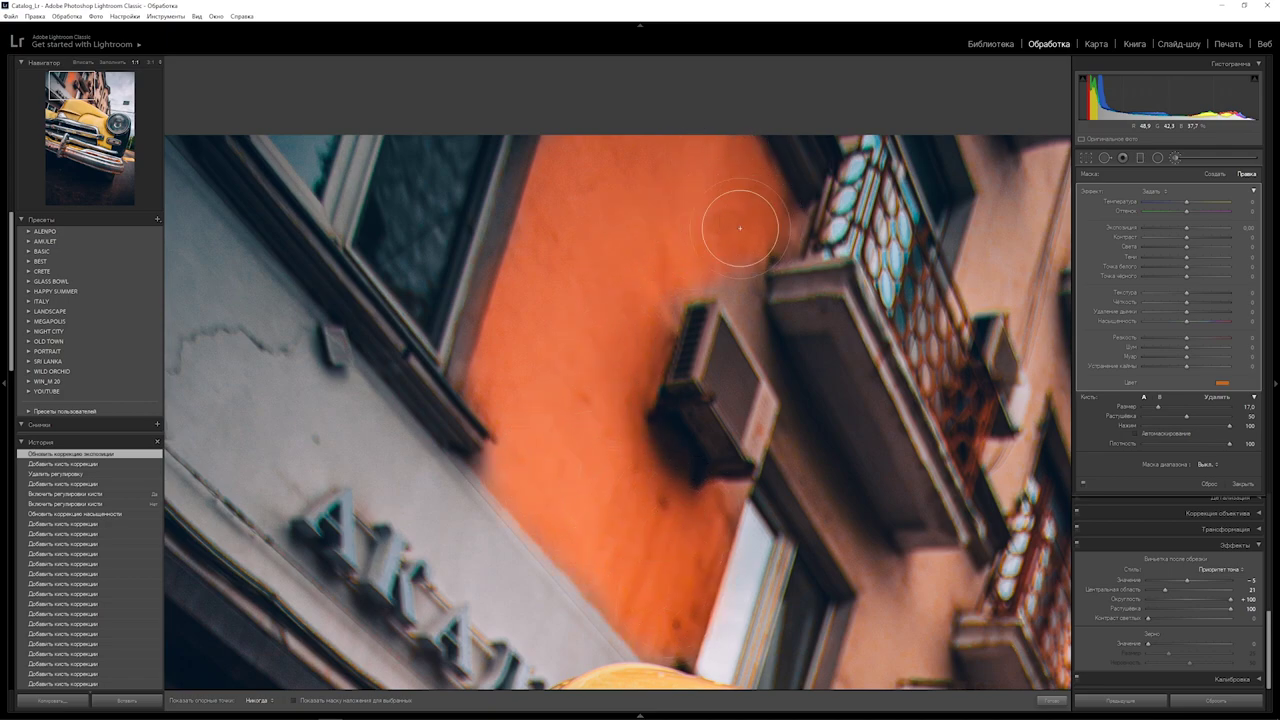
mouse_move(737, 223)
left_mouse_down()
mouse_move(717, 271)
mouse_move(694, 263)
left_mouse_up()
key("bracketleft")
key("bracketleft")
key("bracketleft")
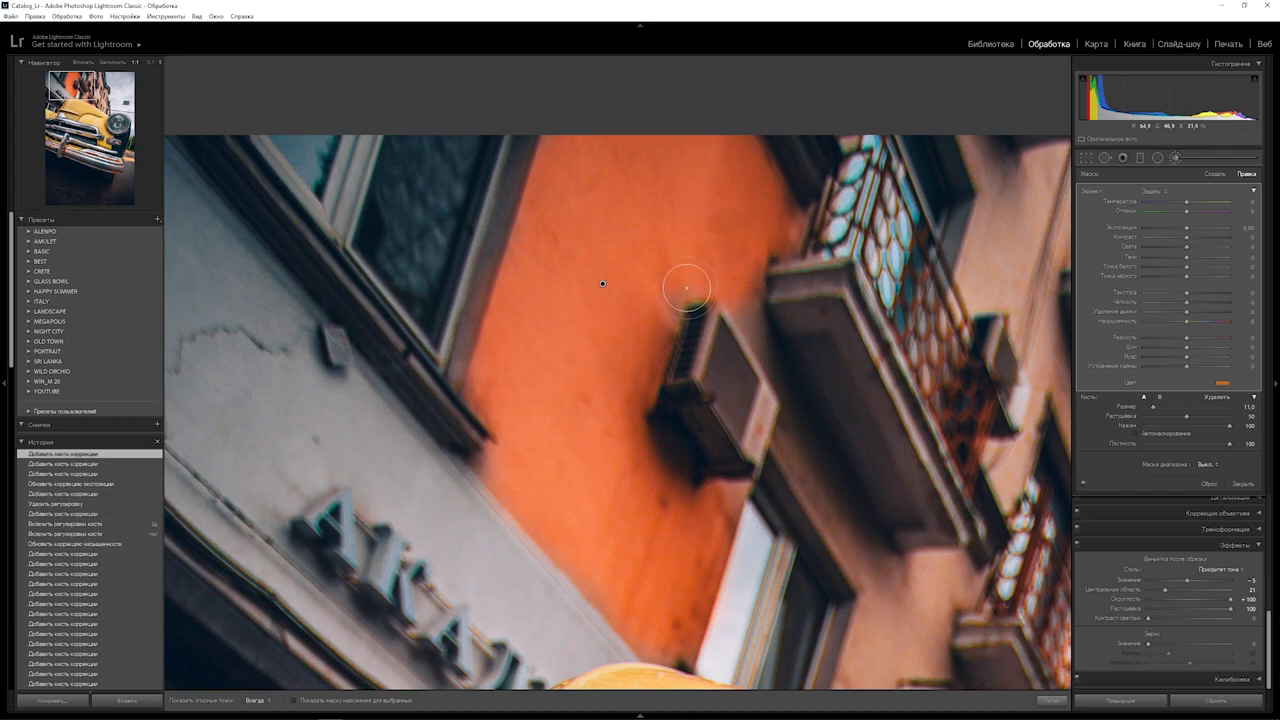
key("h")
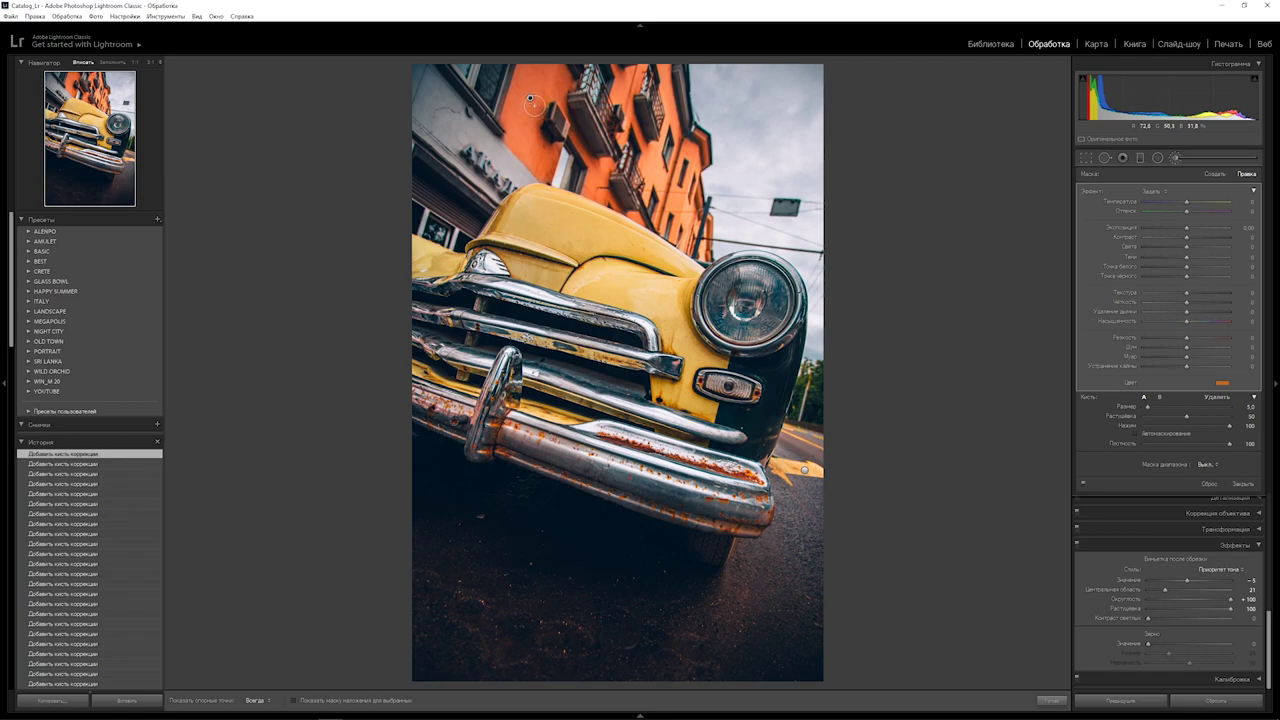
Step: Lower the wall tint's saturation to about 52 and shift its hue to about 23
left_click(1222, 383)
left_click_drag(1161, 440, 1148, 441)
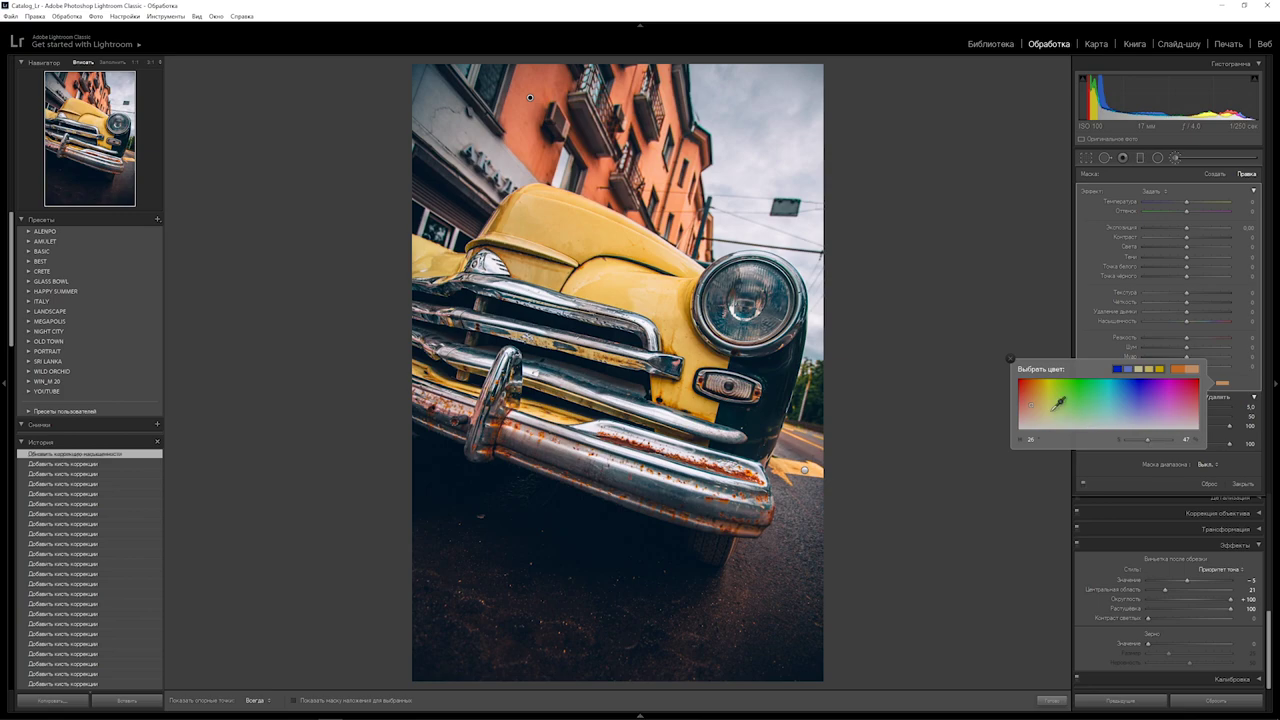
left_click_drag(1059, 404, 1028, 401)
left_click(1024, 458)
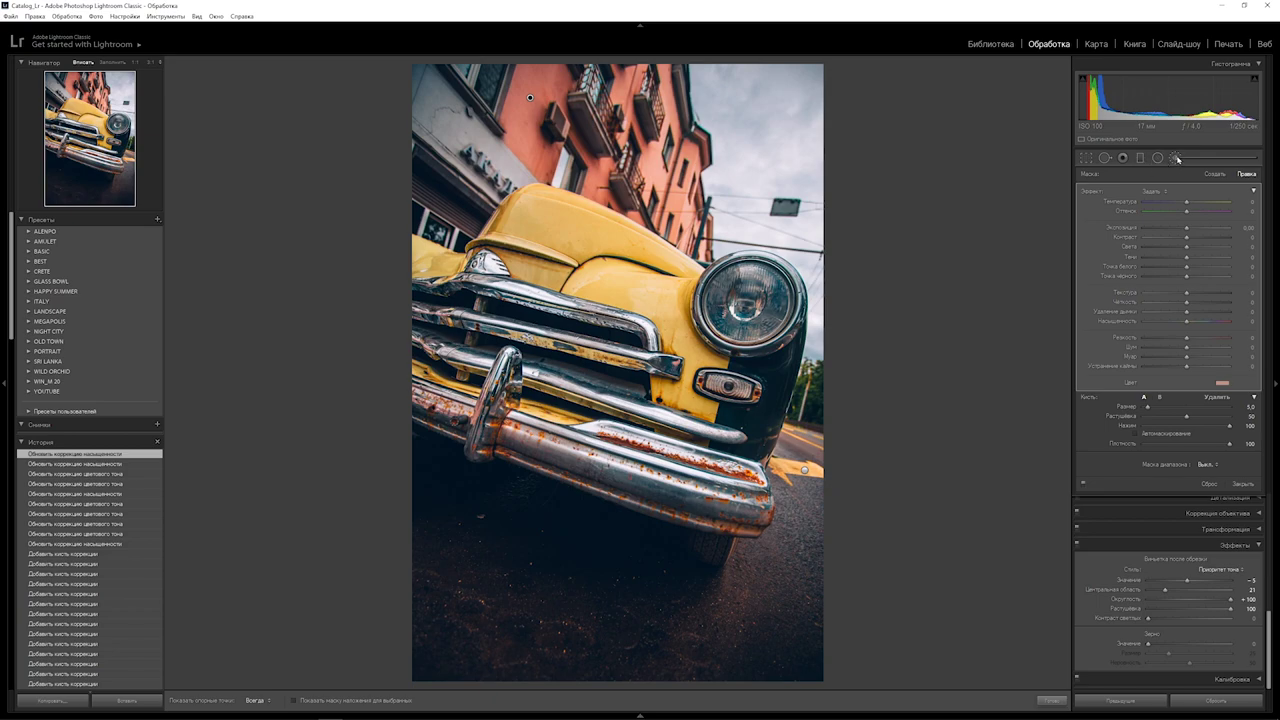
left_click(1158, 158)
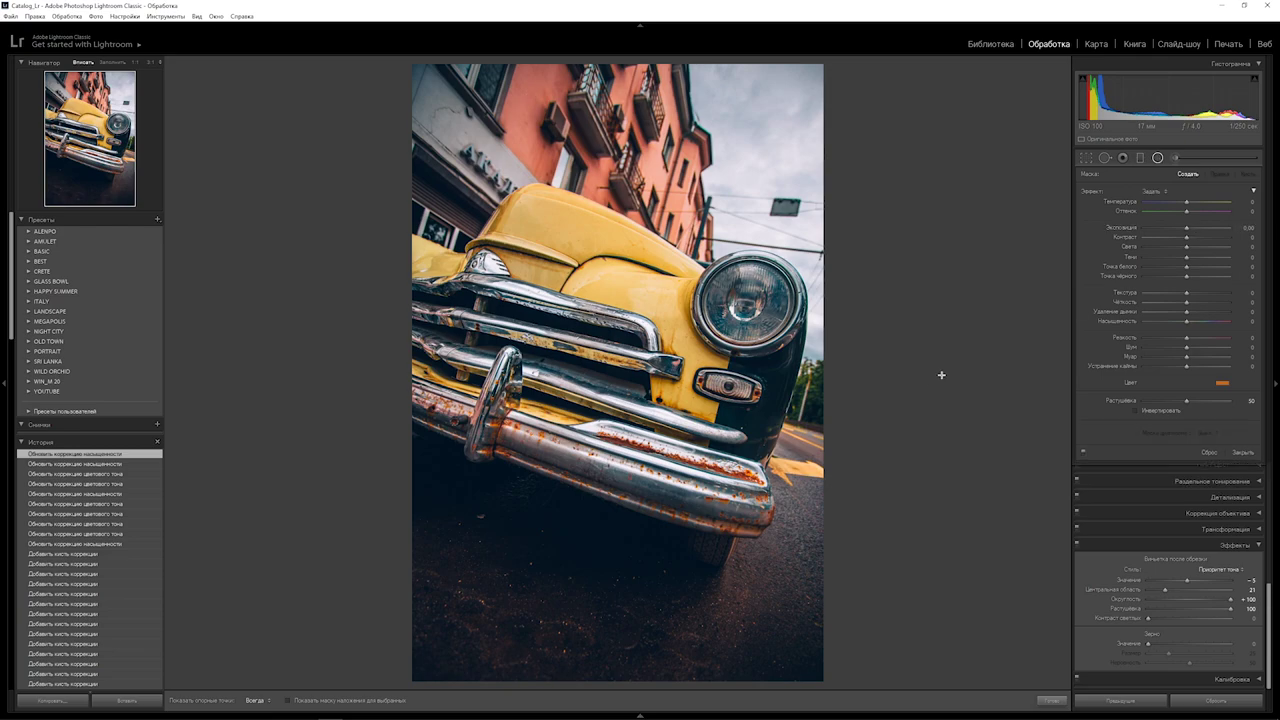
Step: Draw an inverted radial filter over the headlight with no colour tint
mouse_move(745, 300)
left_mouse_down()
mouse_move(790, 300)
mouse_move(705, 300)
left_mouse_up()
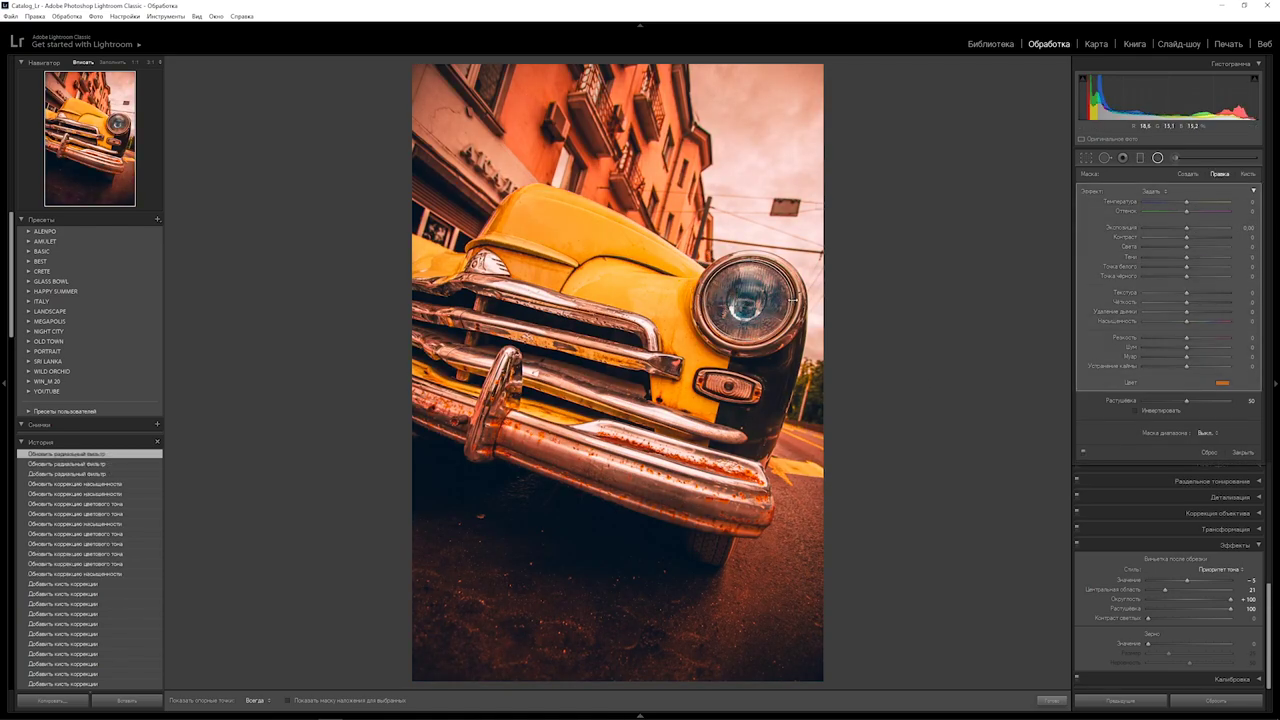
left_click(1136, 411)
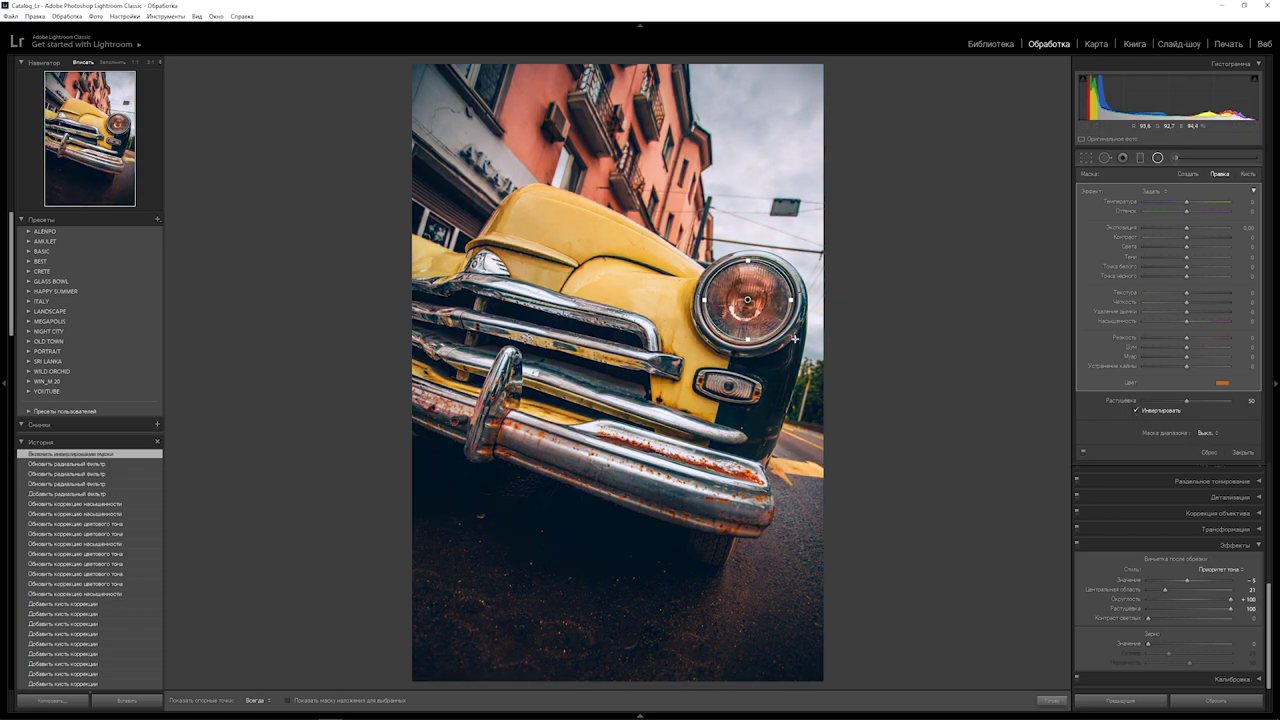
left_click(1222, 384)
left_click_drag(1162, 442, 1118, 442)
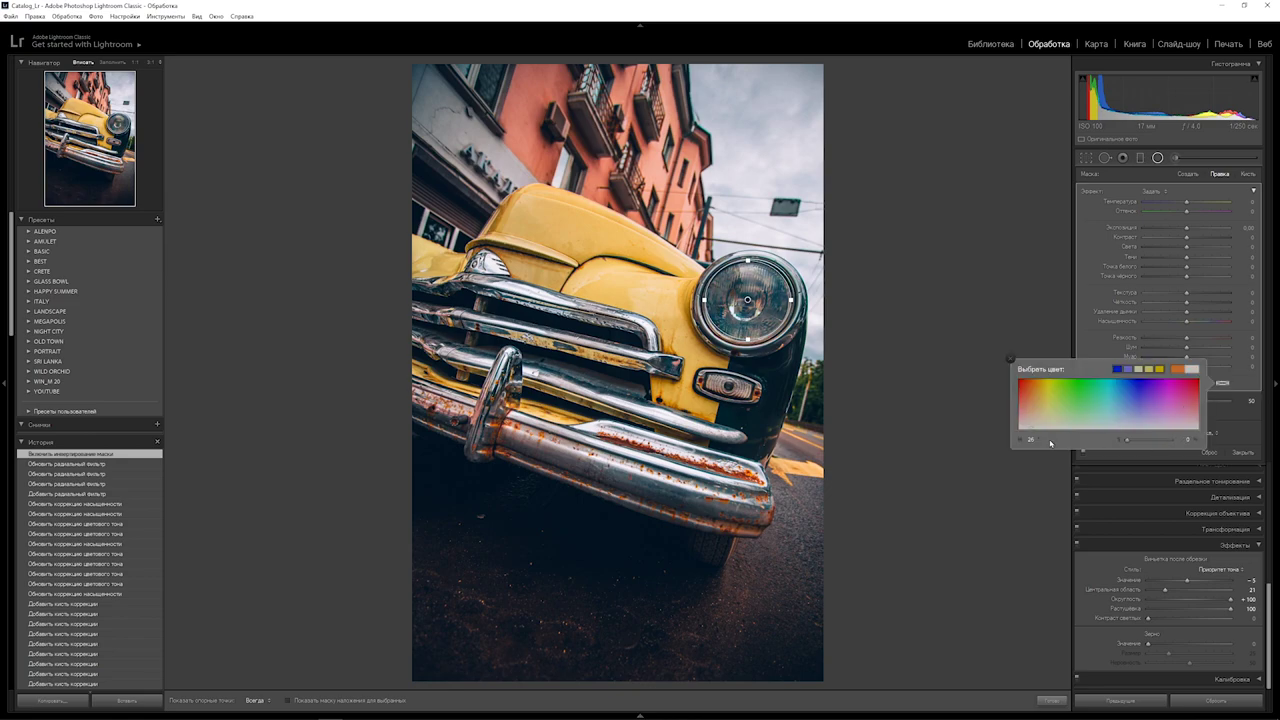
left_click(951, 451)
Step: Give the headlight filter Highlights 100, lifted shadows, texture, Exposure 1.15 and Temperature 41
left_click_drag(1188, 249, 1229, 247)
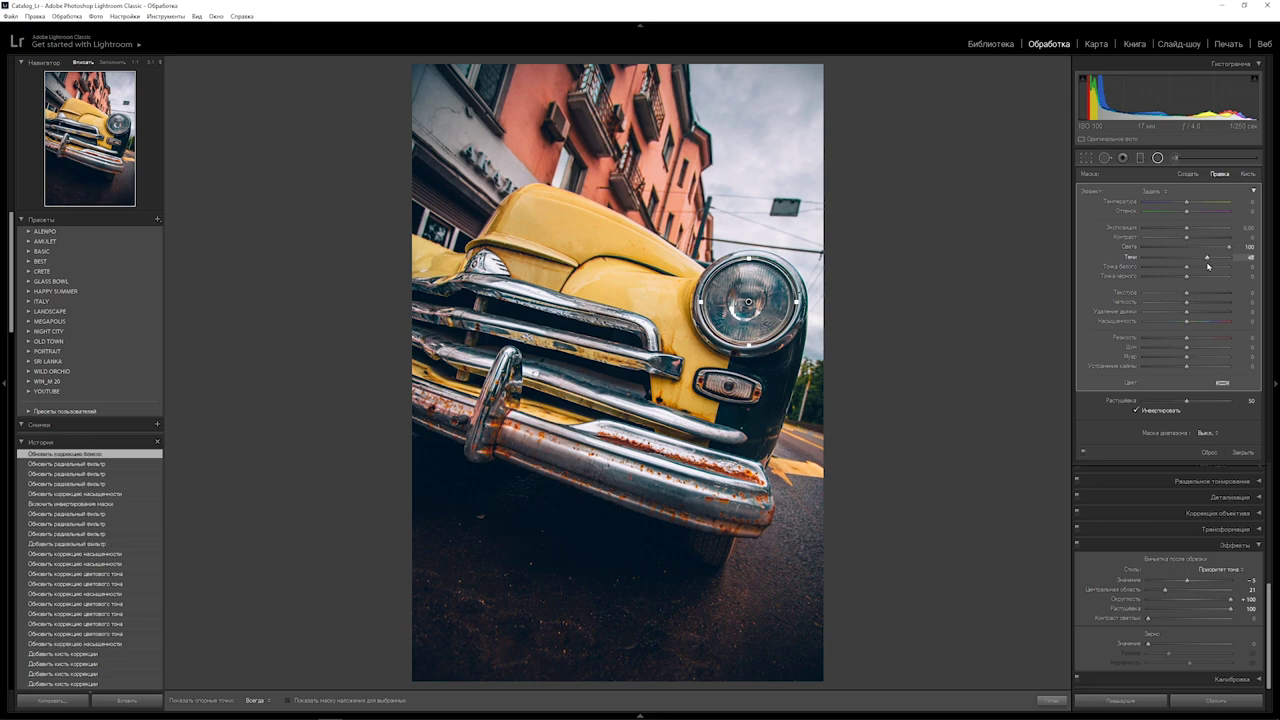
mouse_move(1187, 292)
left_mouse_down()
mouse_move(1208, 293)
mouse_move(1192, 302)
left_mouse_up()
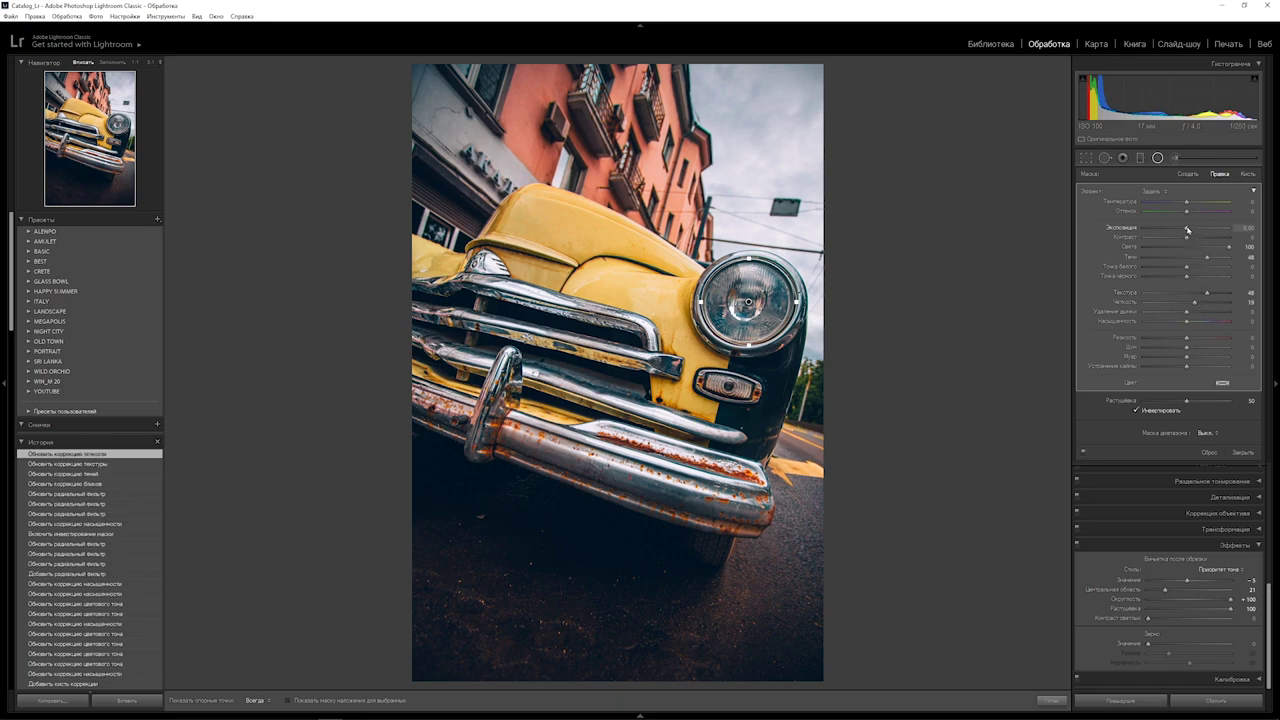
left_click_drag(1187, 229, 1220, 224)
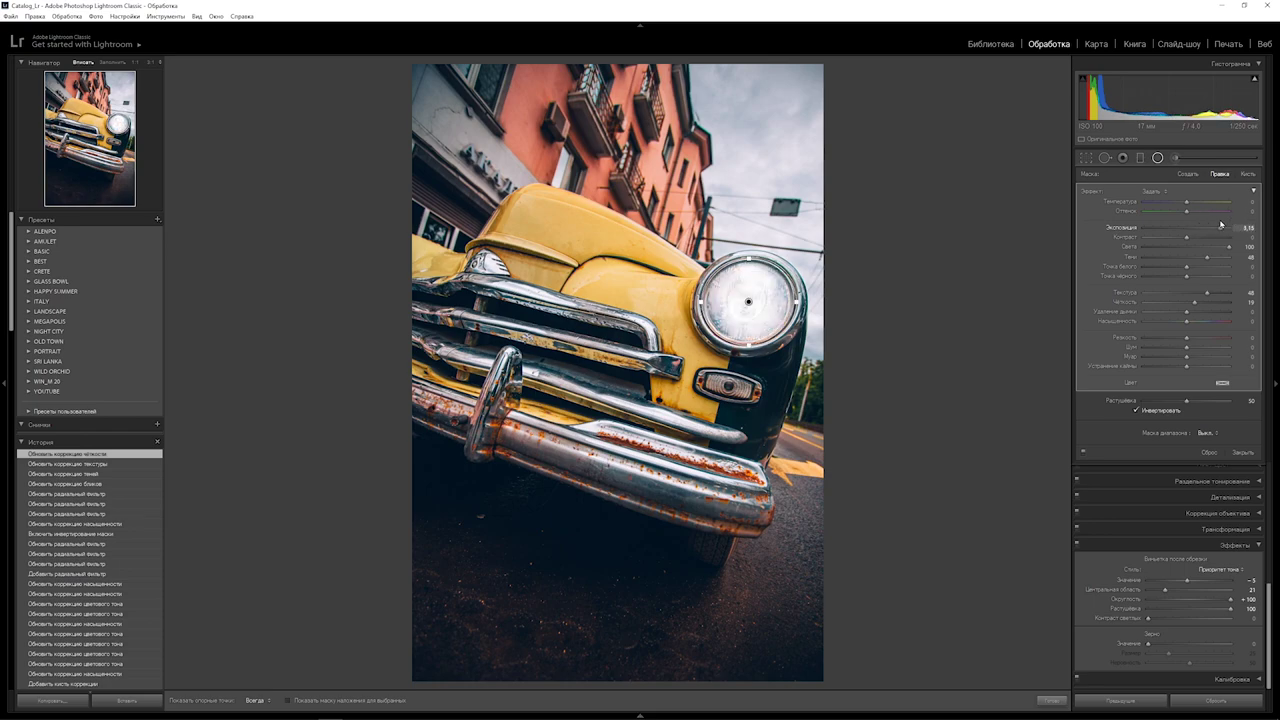
left_click_drag(1220, 224, 1218, 225)
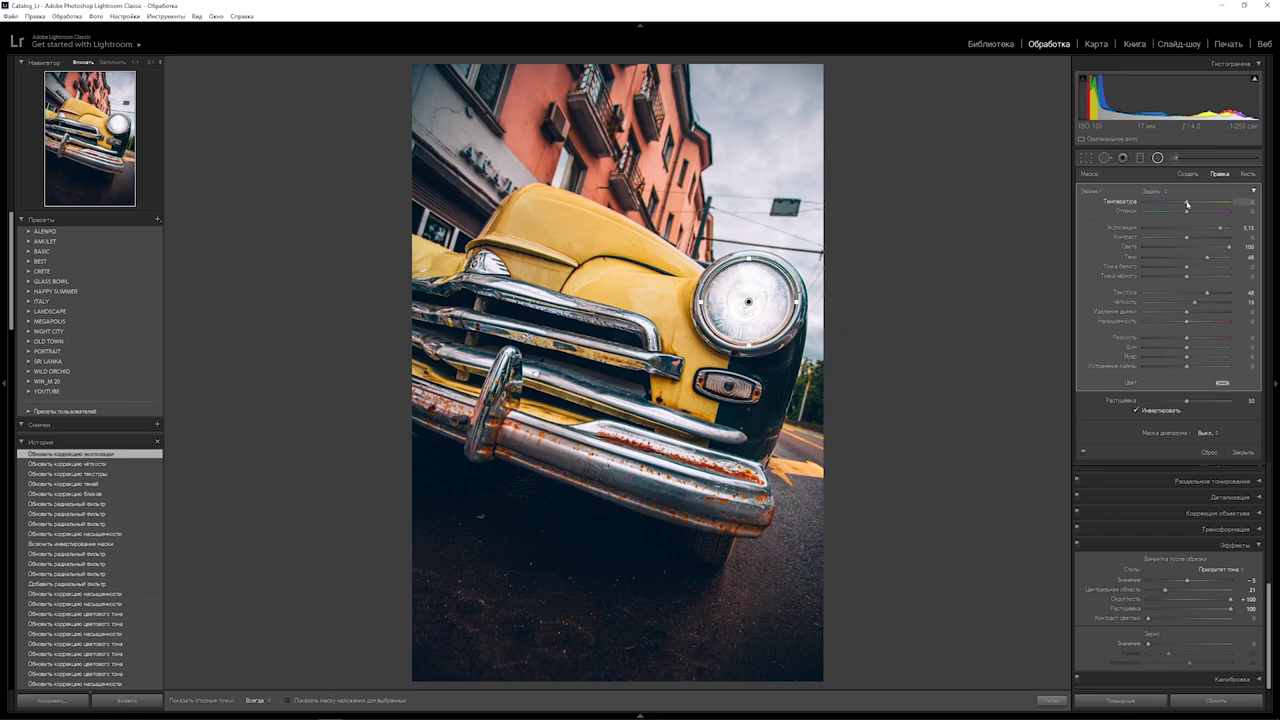
mouse_move(1187, 203)
left_mouse_down()
mouse_move(1157, 201)
mouse_move(1207, 201)
left_mouse_up()
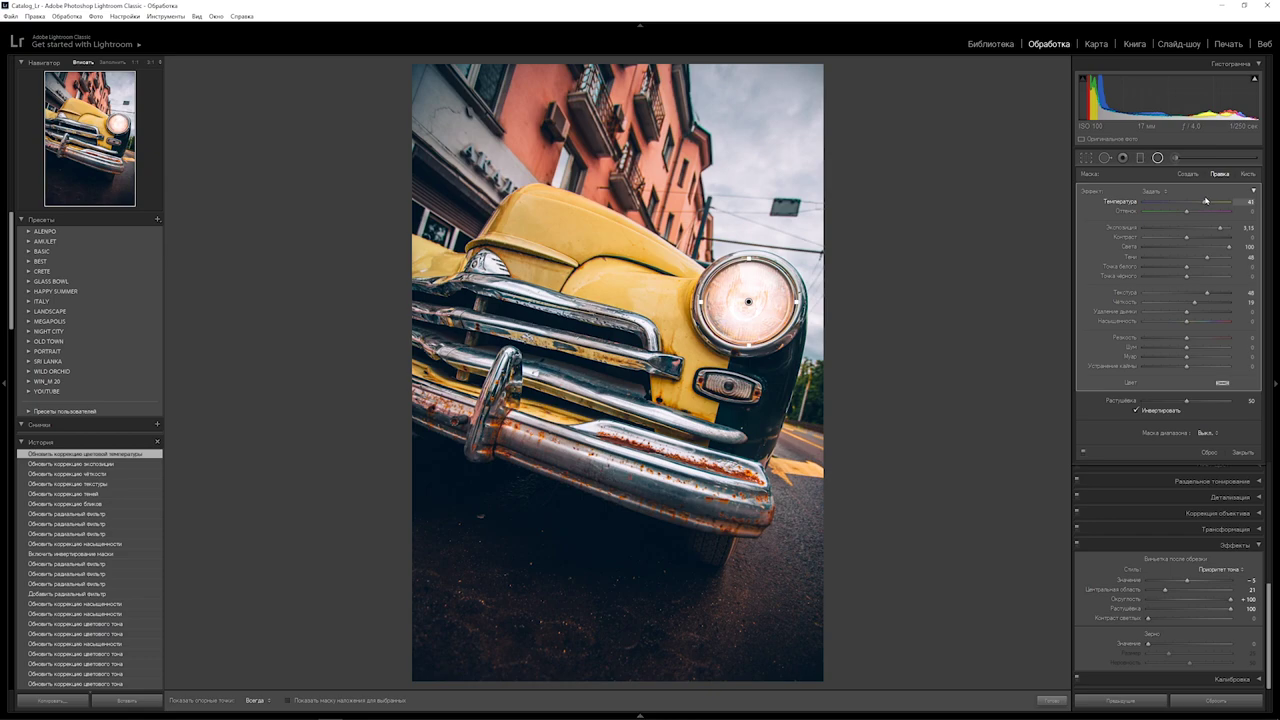
left_click_drag(1205, 201, 1203, 201)
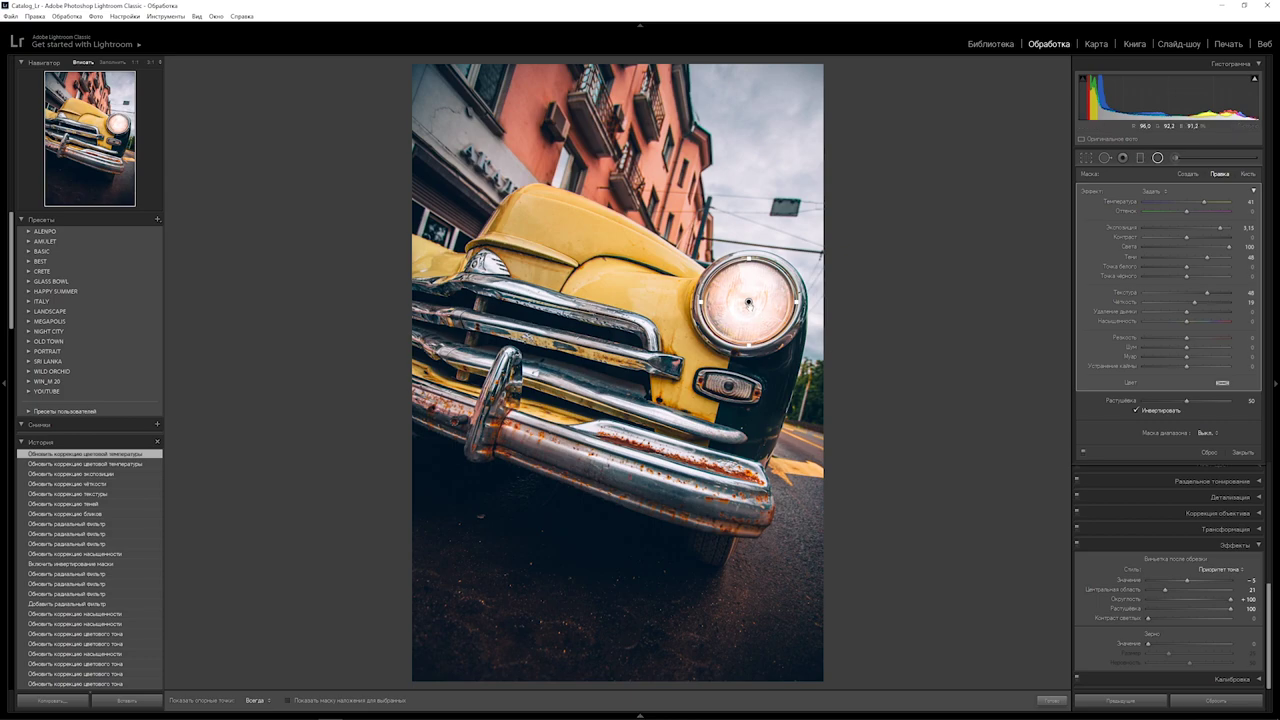
Step: Duplicate the headlight radial filter, narrow its ellipse, and adjust its exposure
right_click(748, 302)
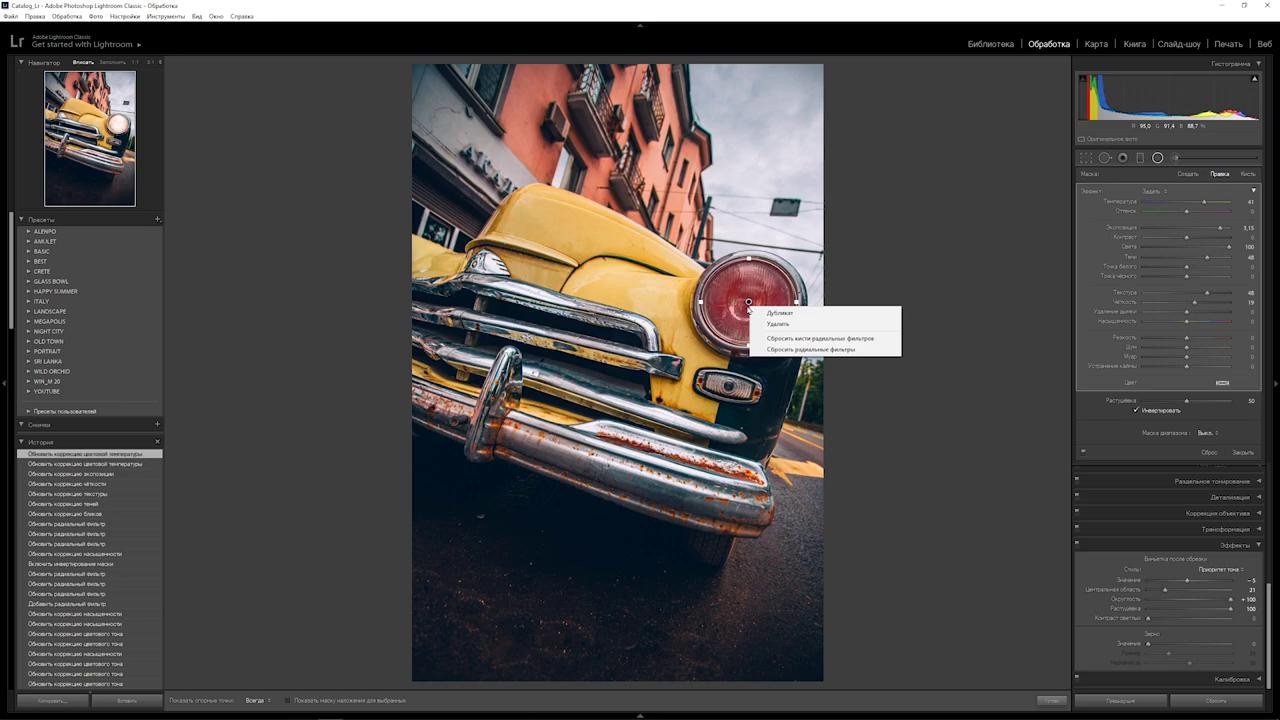
left_click(779, 314)
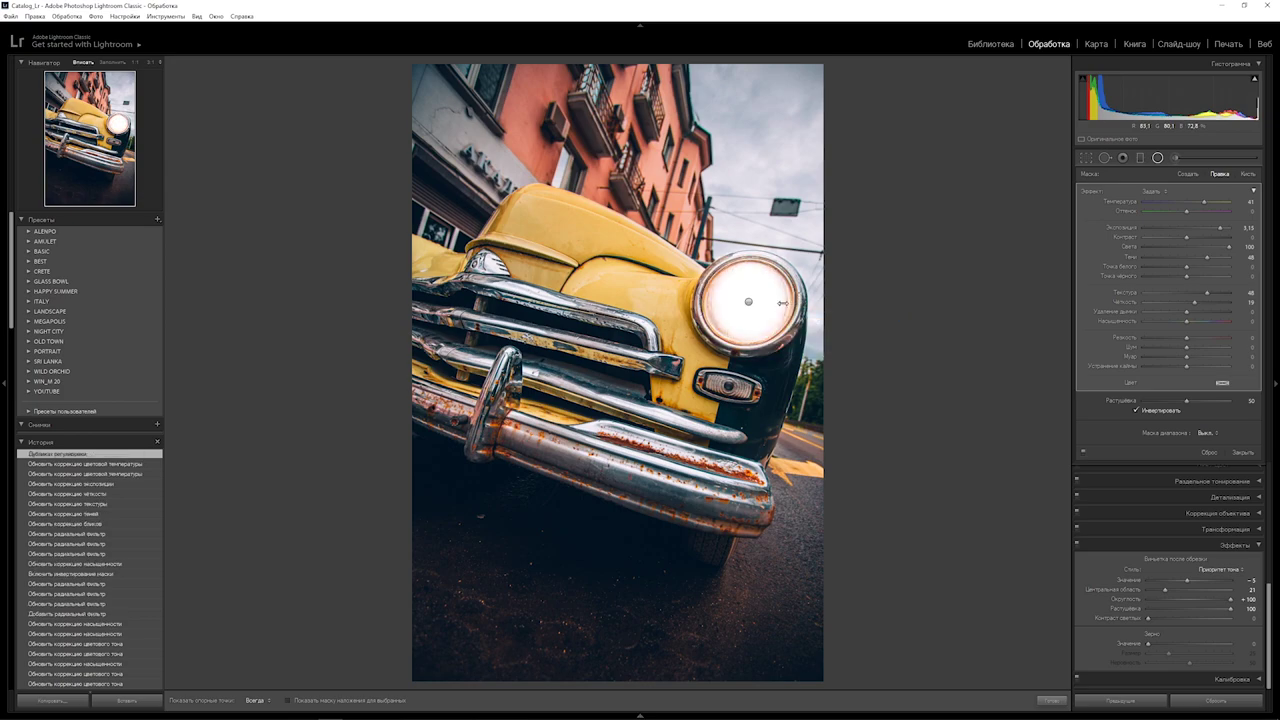
mouse_move(783, 302)
left_mouse_down()
mouse_move(748, 288)
mouse_move(748, 312)
mouse_move(751, 284)
left_mouse_up()
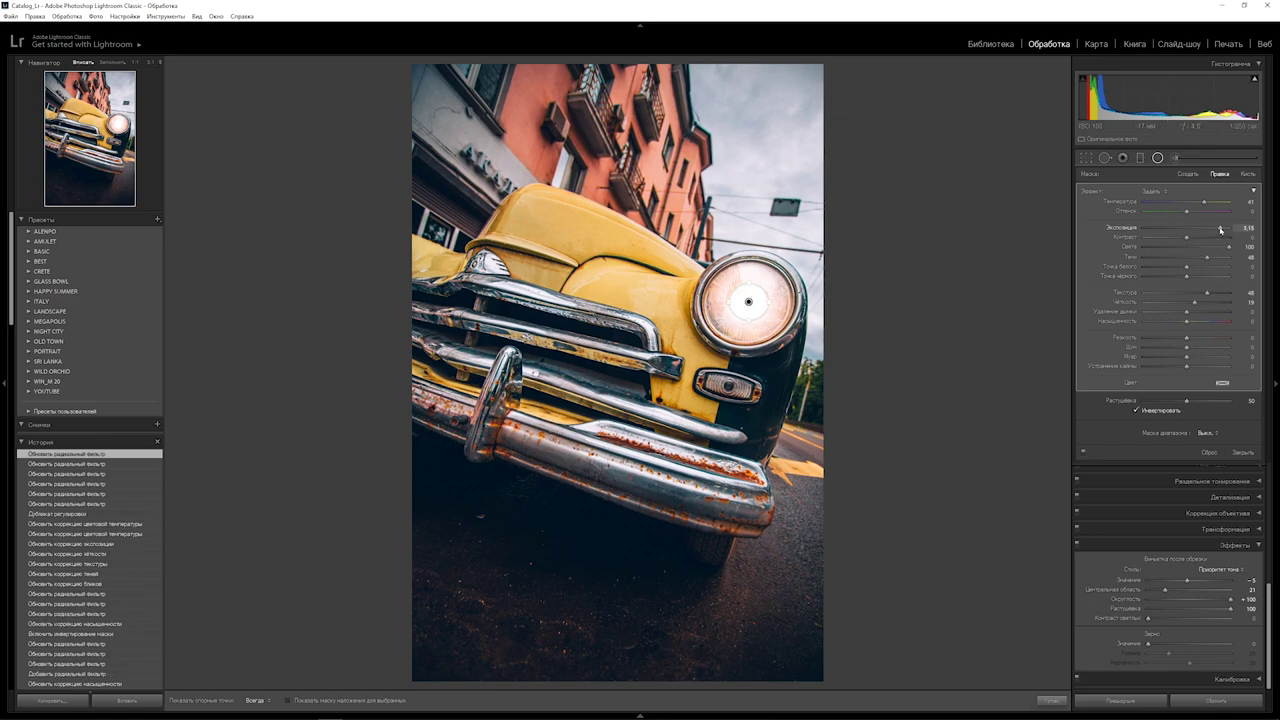
left_click_drag(1220, 229, 1205, 229)
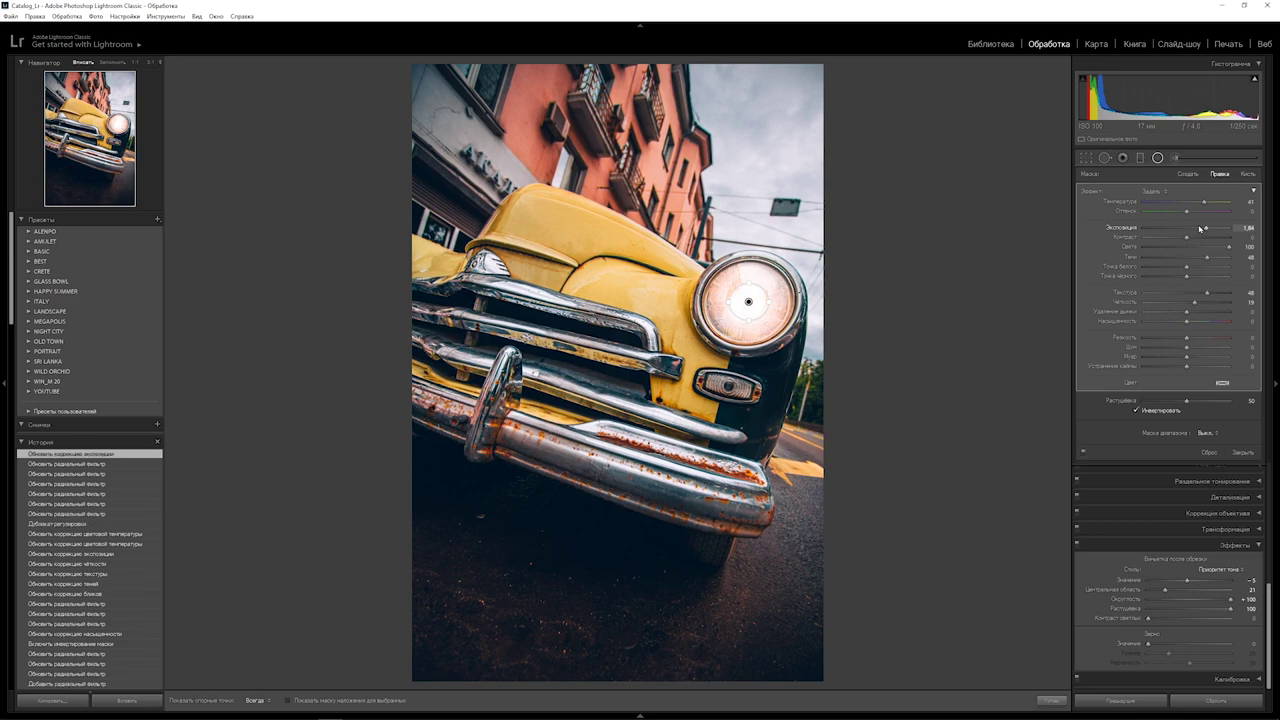
Step: Draw a new untinted radial filter over the front bumper
left_click(1158, 158)
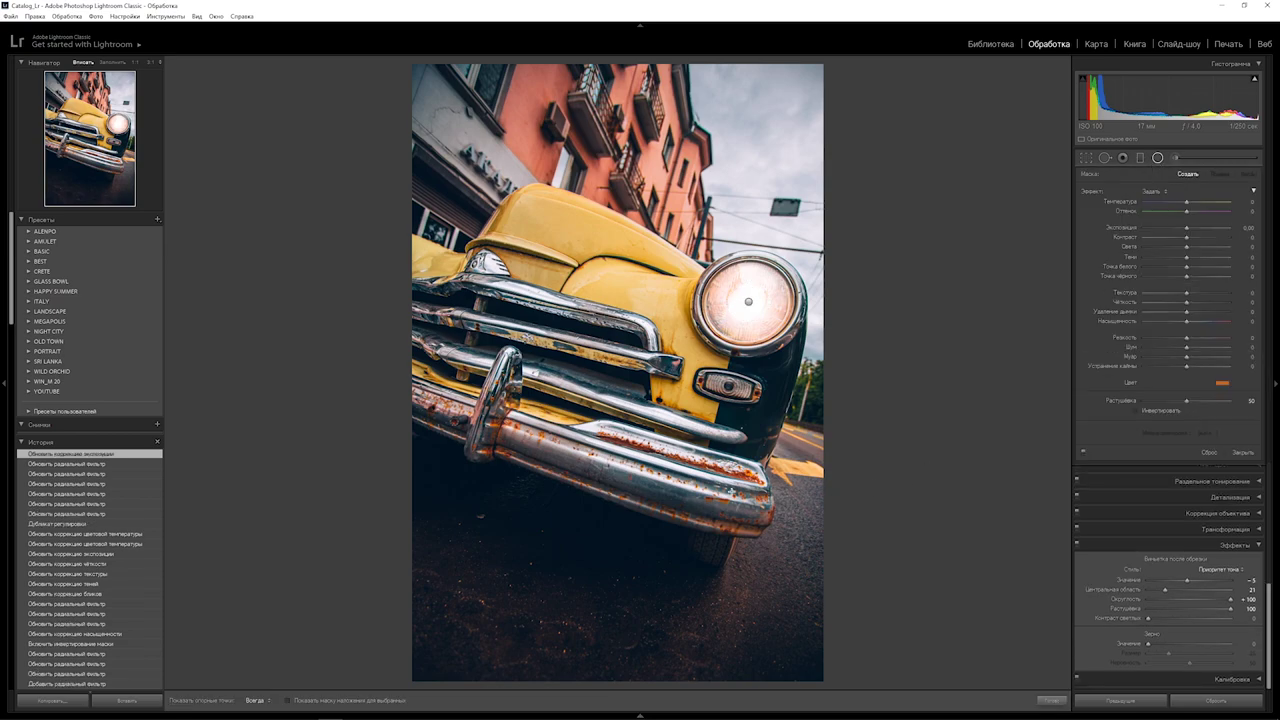
left_click_drag(482, 510, 705, 590)
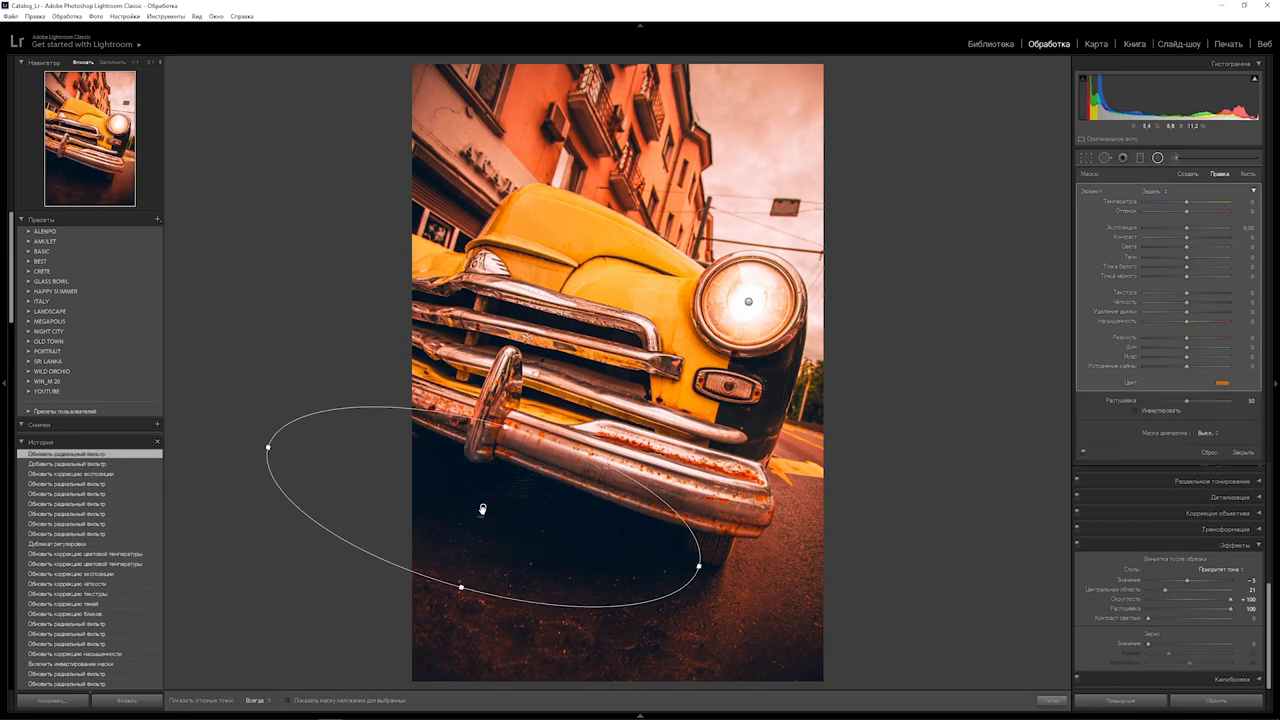
mouse_move(480, 512)
left_mouse_down()
mouse_move(561, 524)
mouse_move(578, 513)
left_mouse_up()
left_click(1222, 382)
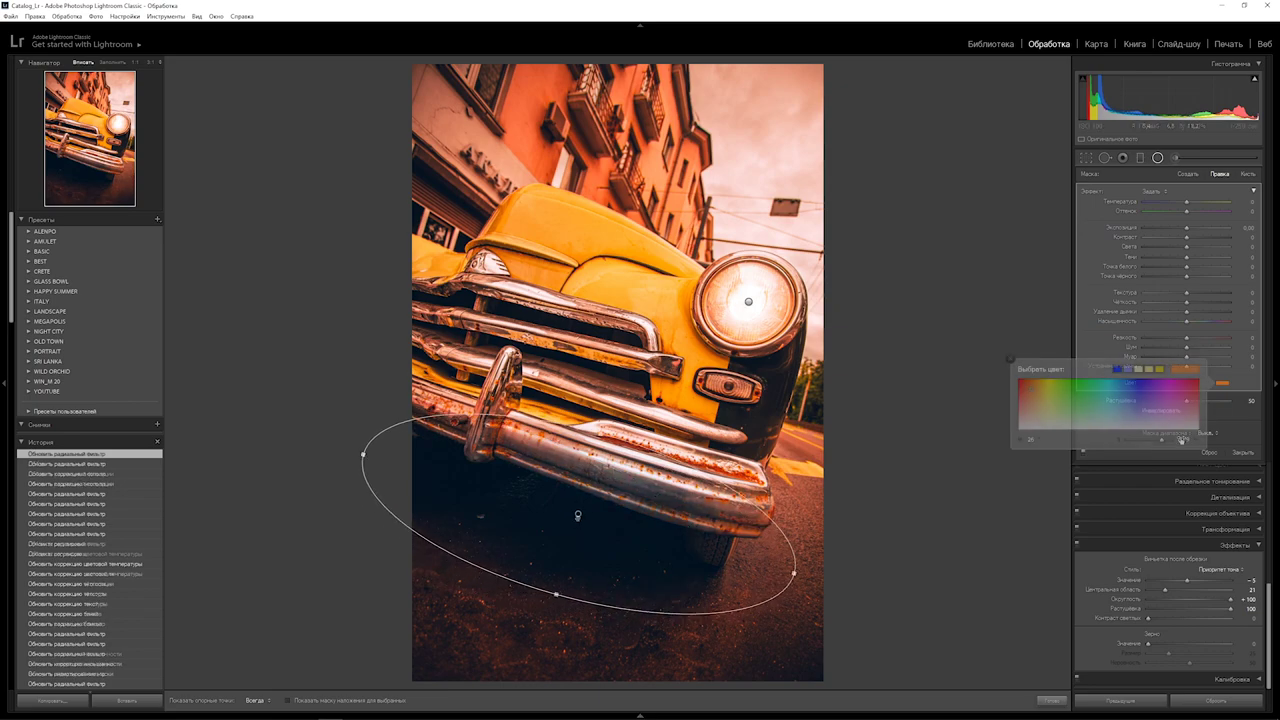
left_click_drag(1162, 441, 971, 437)
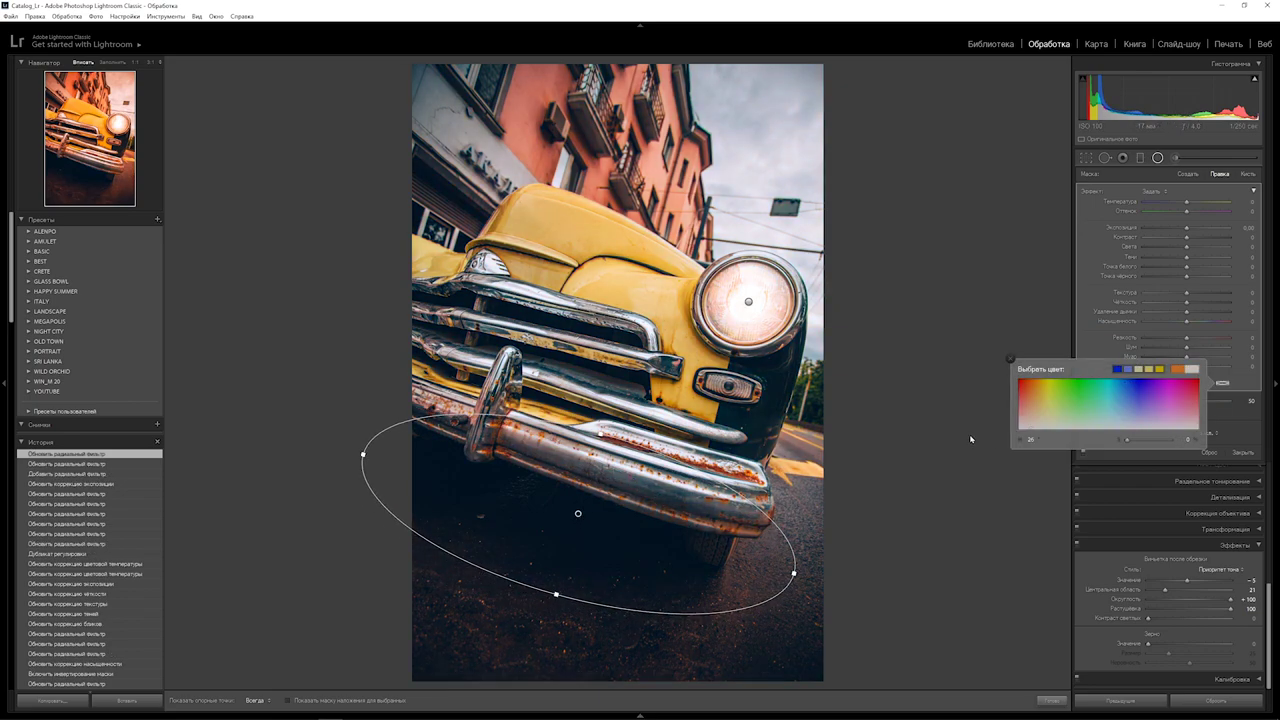
left_click(1012, 362)
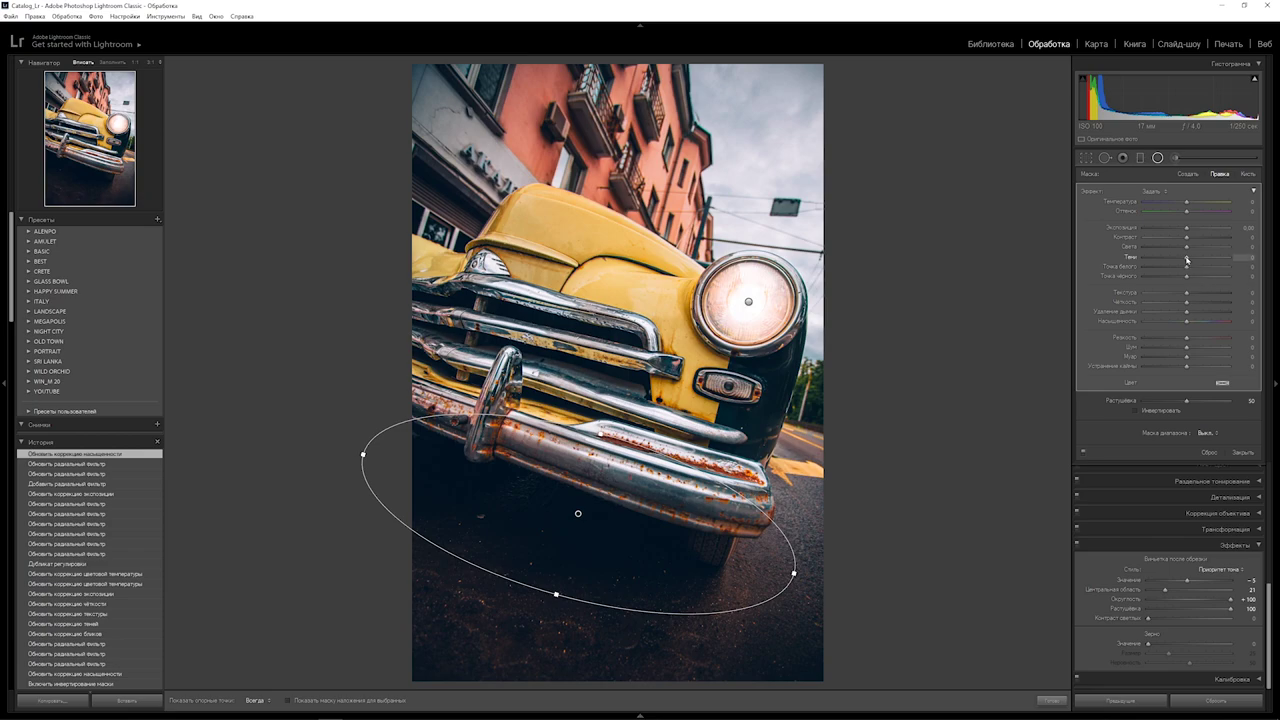
Step: Invert the bumper filter, raise its Shadows to 84, and reshape it around bumper and road
left_click_drag(1186, 257, 1206, 259)
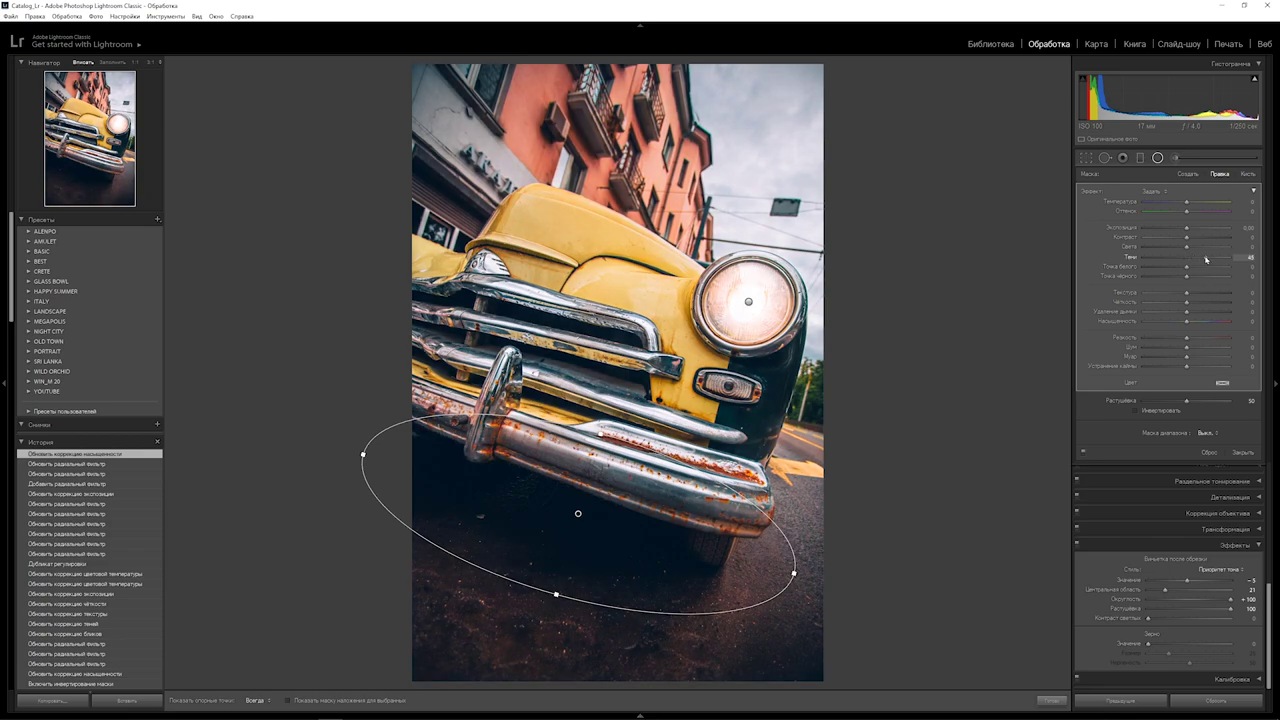
left_click(1136, 411)
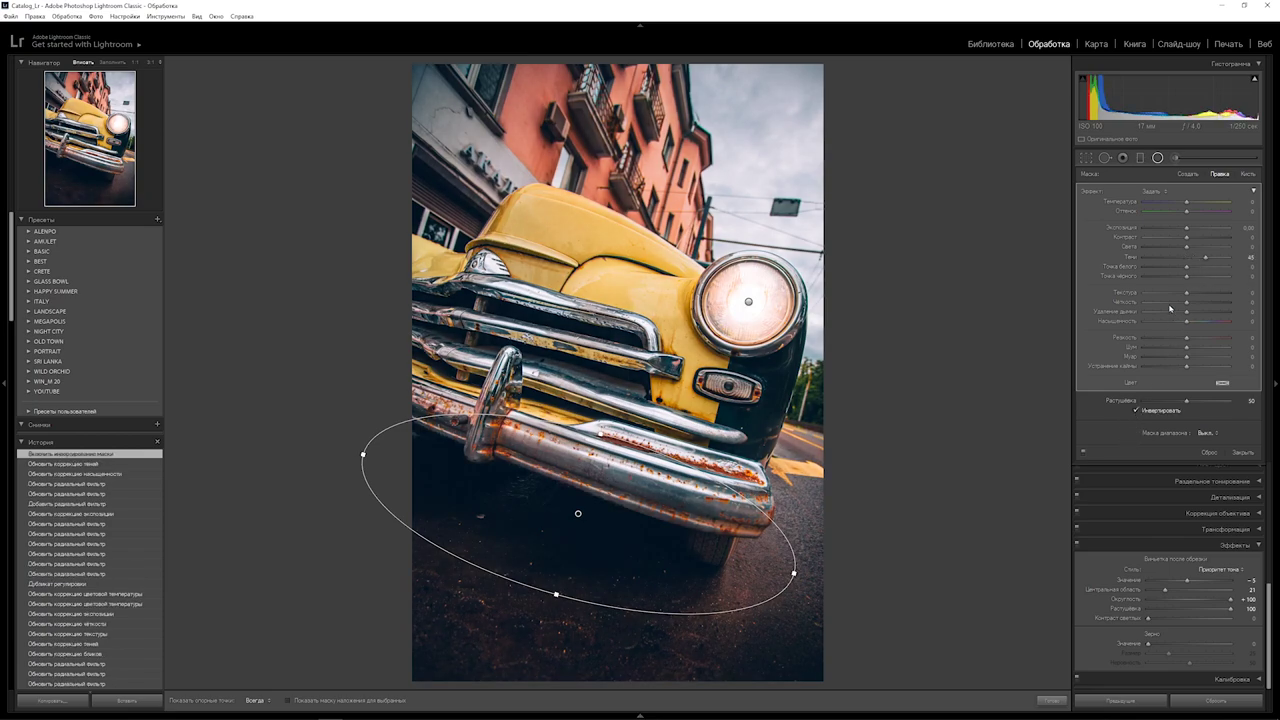
left_click_drag(1206, 257, 1222, 257)
left_click_drag(578, 513, 549, 507)
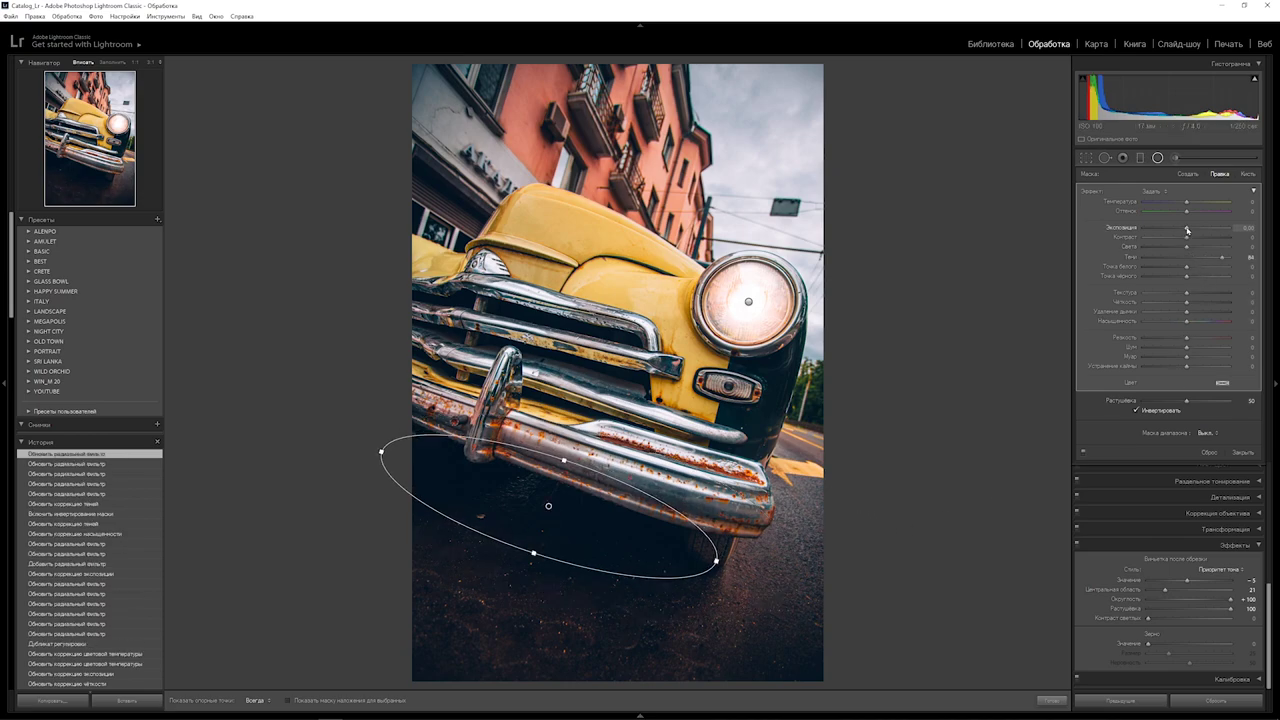
Step: Exit radial filter editing with Shift+M and return to the Basic panel
key("shift+m")
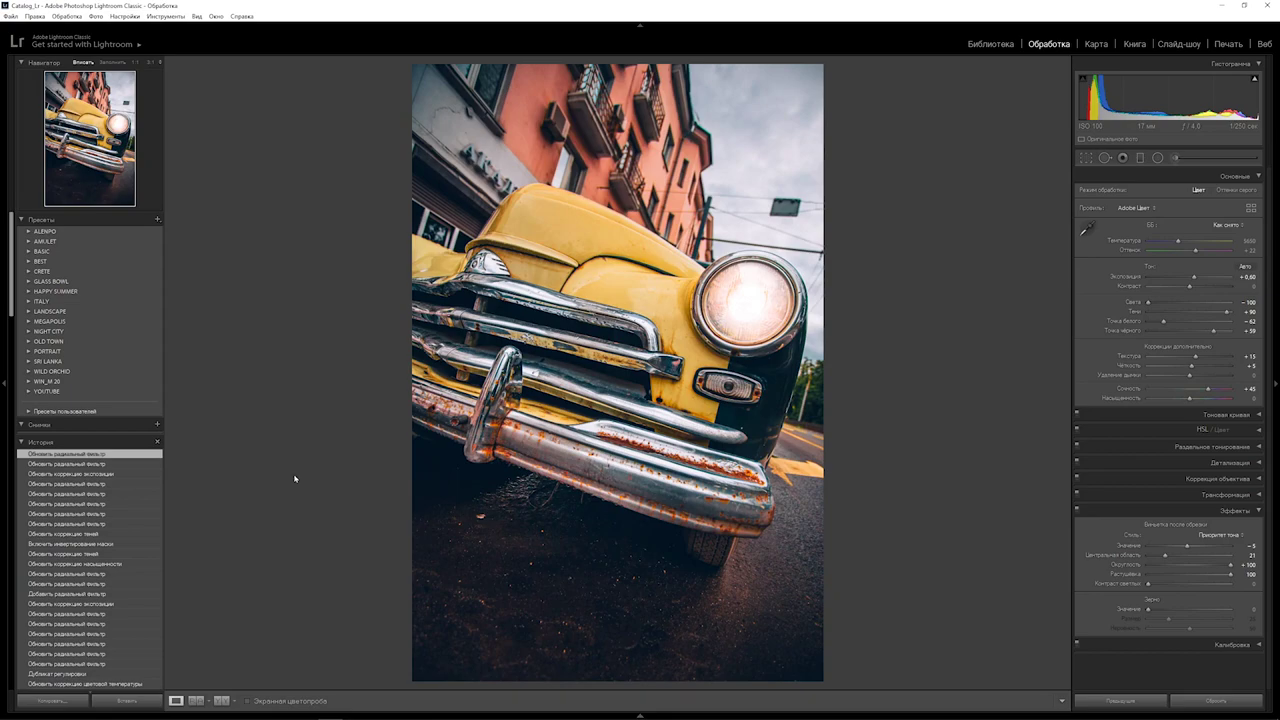
Step: Save the current grade as a new Develop preset named 'Win_M 20HDR'
left_click(157, 219)
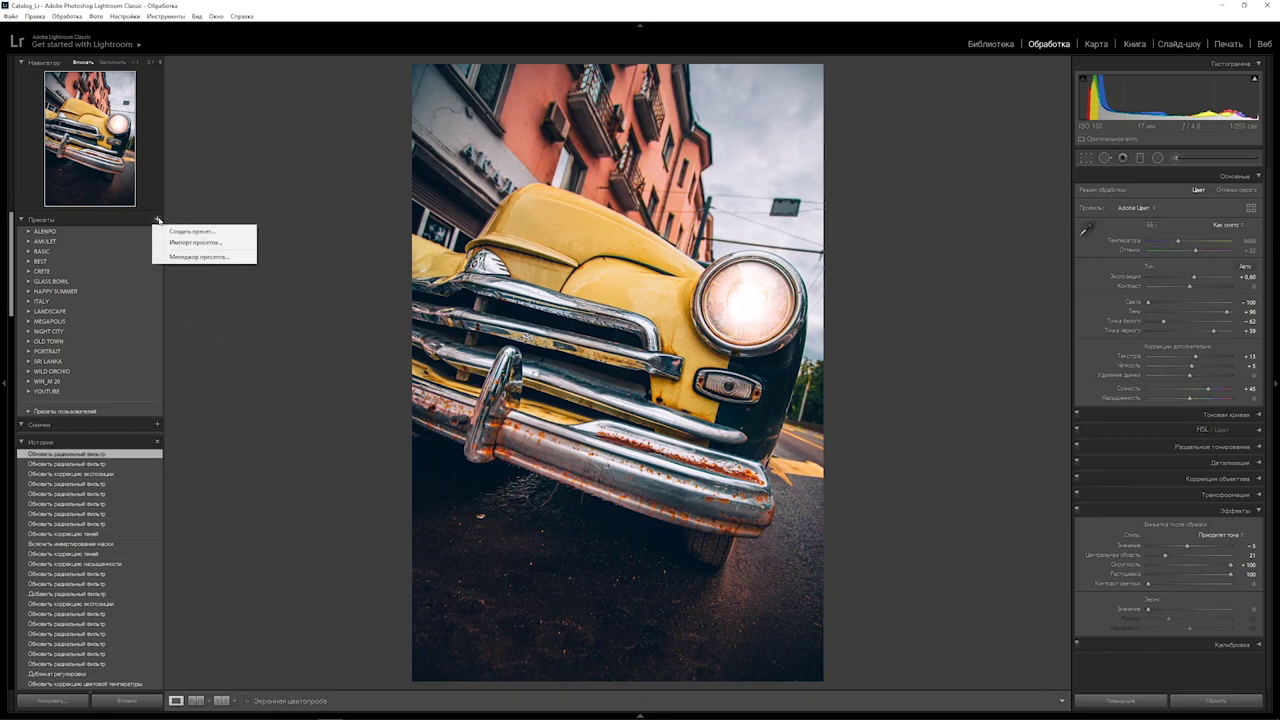
left_click(205, 232)
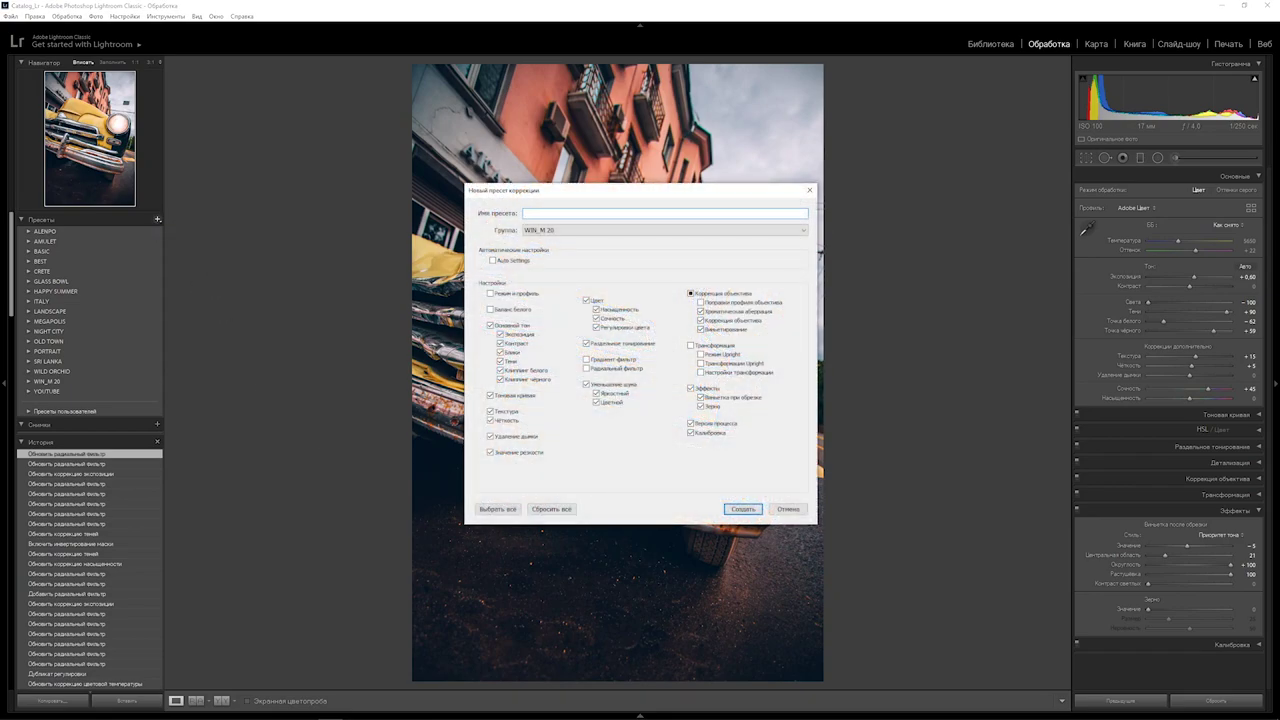
type("Win_M 20")
type("H")
type("DR Color")
left_click(743, 509)
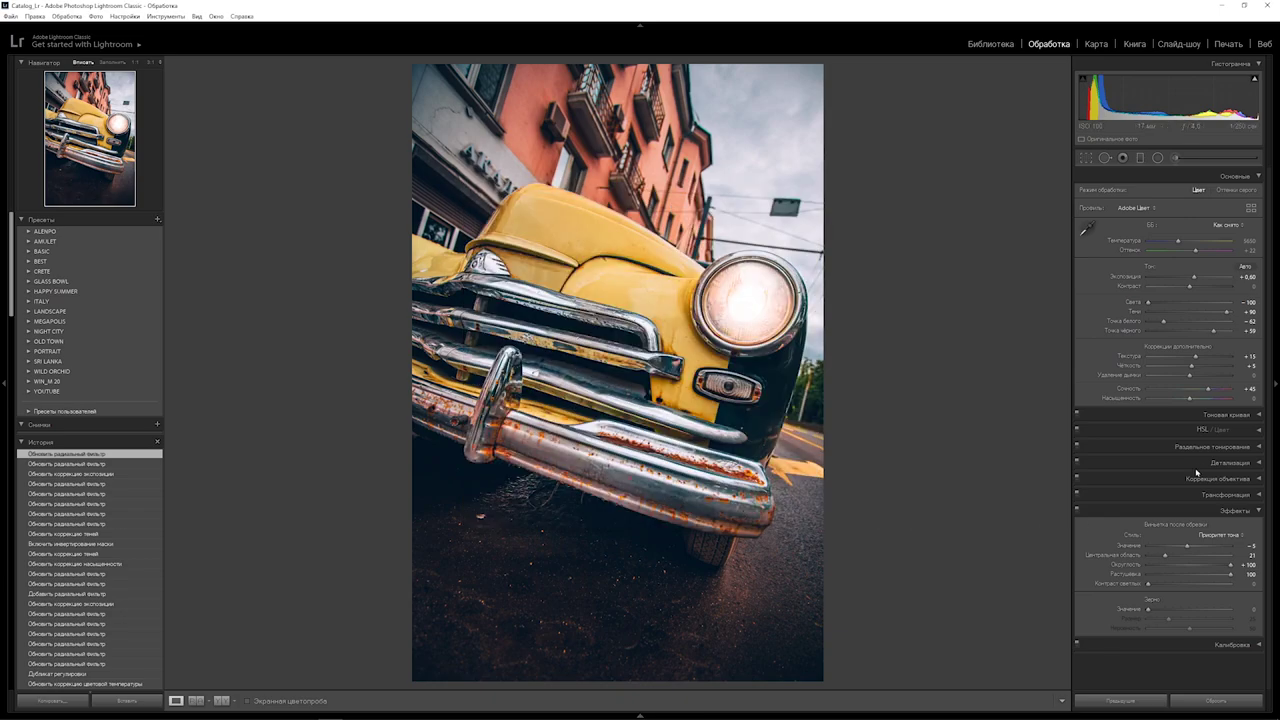
Step: In the HSL panel, reset Yellow saturation to zero and set Orange saturation to +10
left_click(1257, 429)
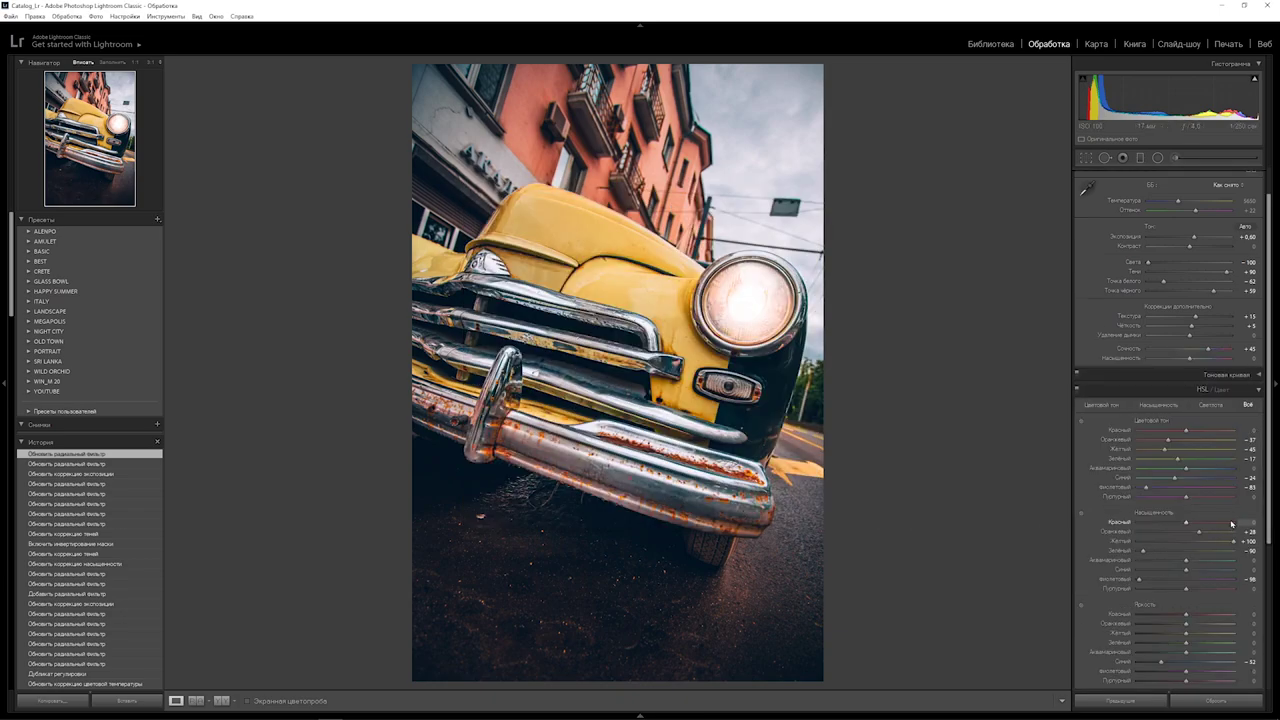
scroll(1229, 429, "down", 3)
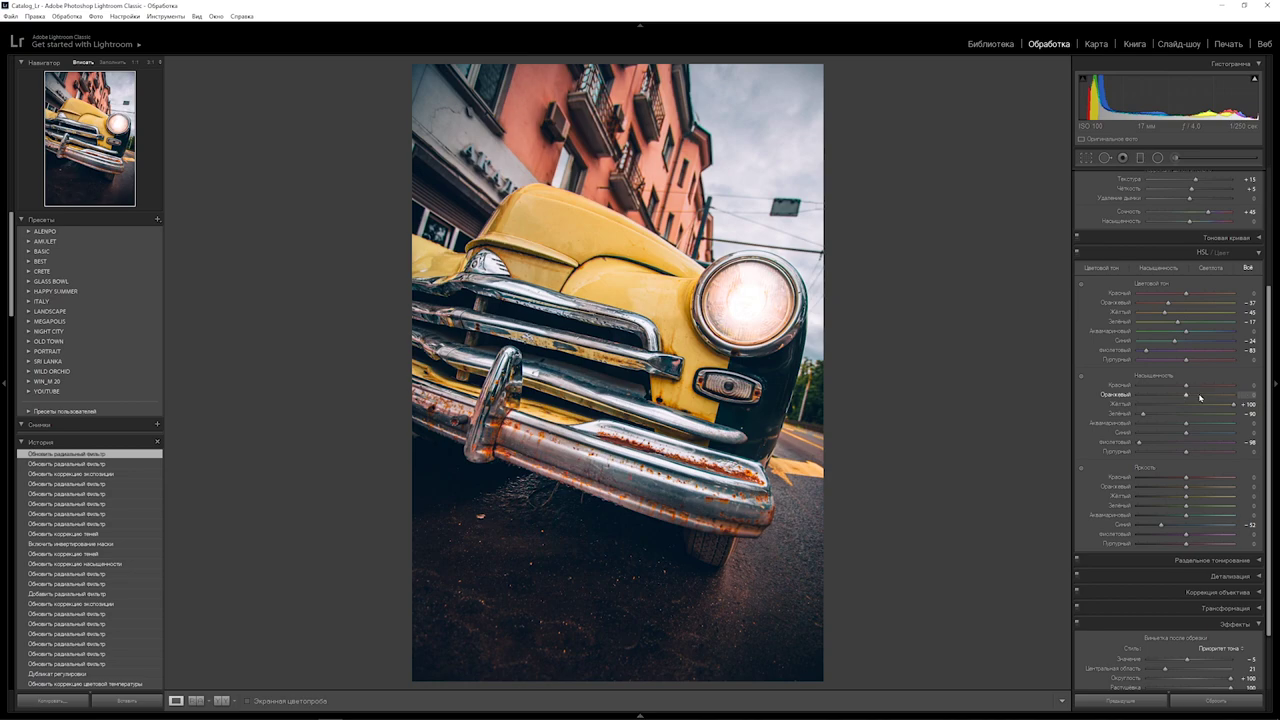
double_click(1233, 405)
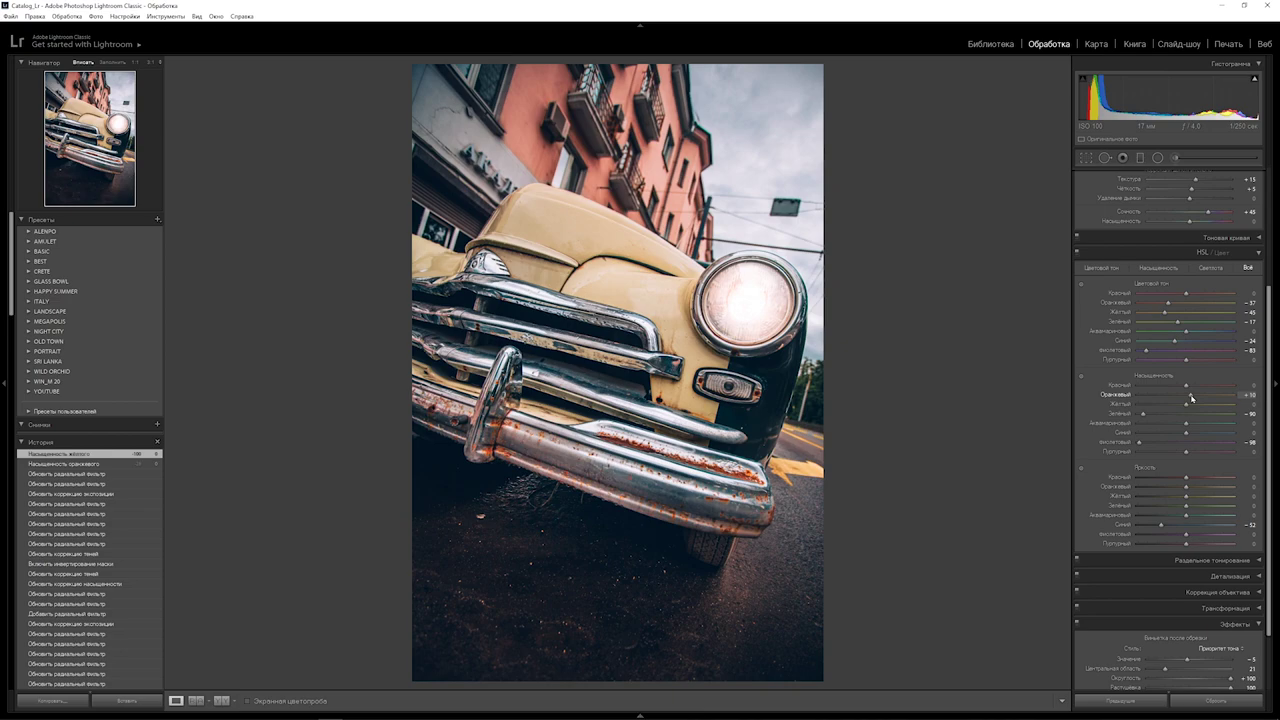
left_click_drag(1191, 398, 1191, 400)
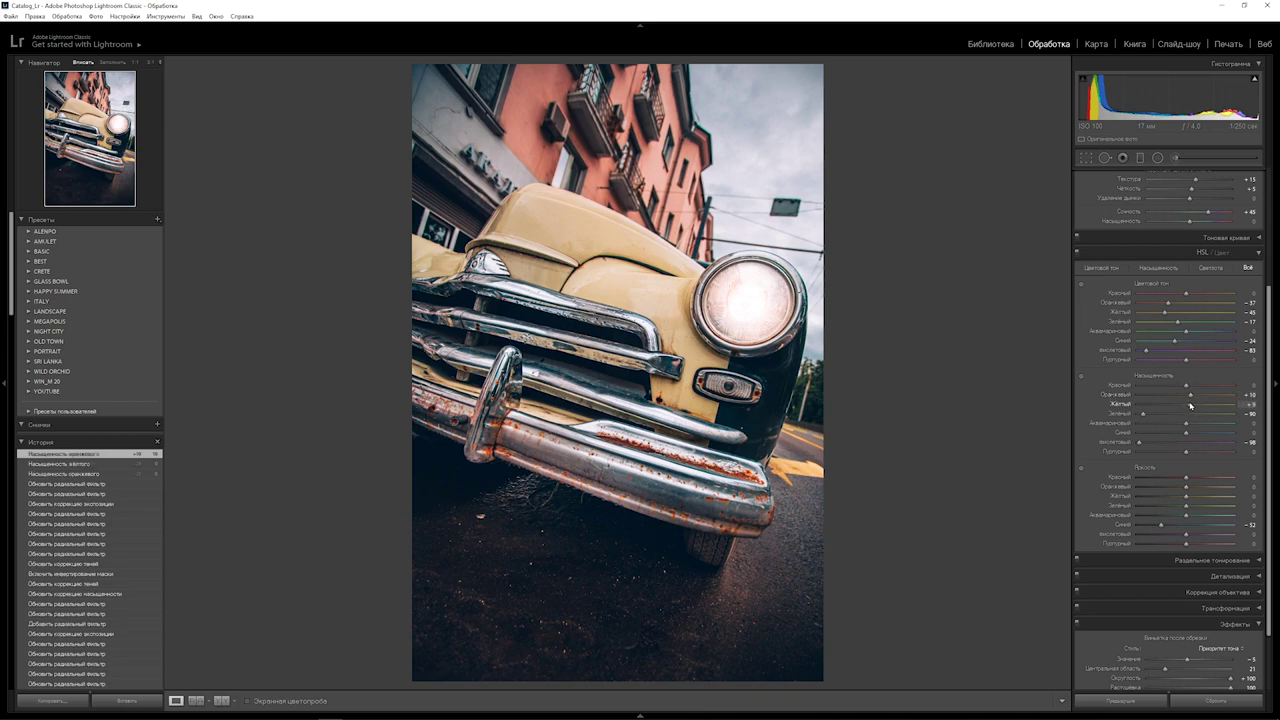